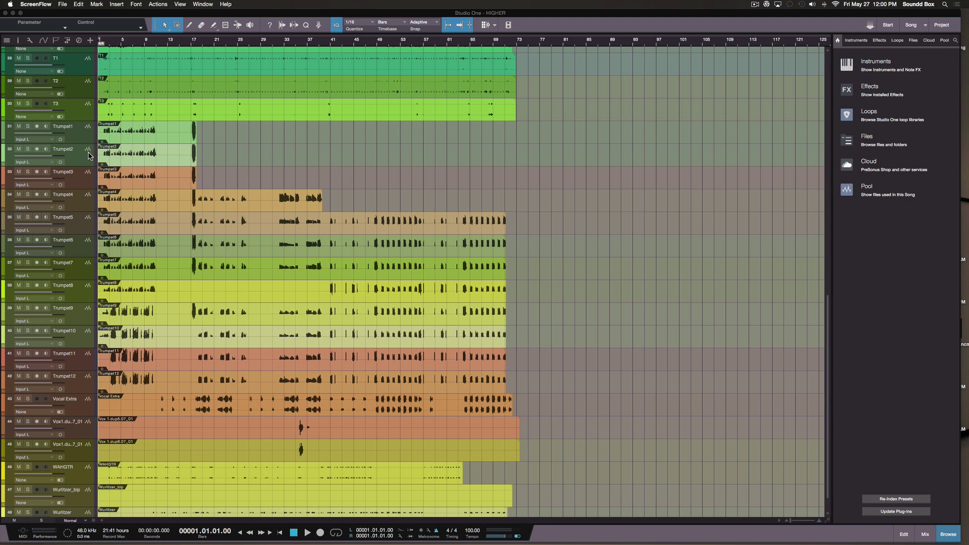
- Scroll through the HIGHER track list and select the DRUMS_EMIX track
scroll(89, 154, "up", 1)
scroll(88, 154, "up", 7)
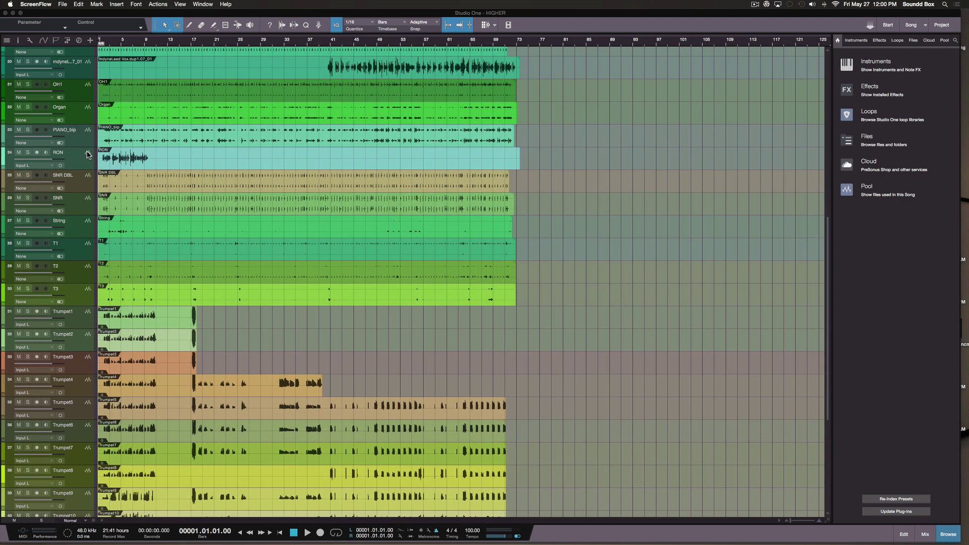
scroll(89, 154, "up", 2)
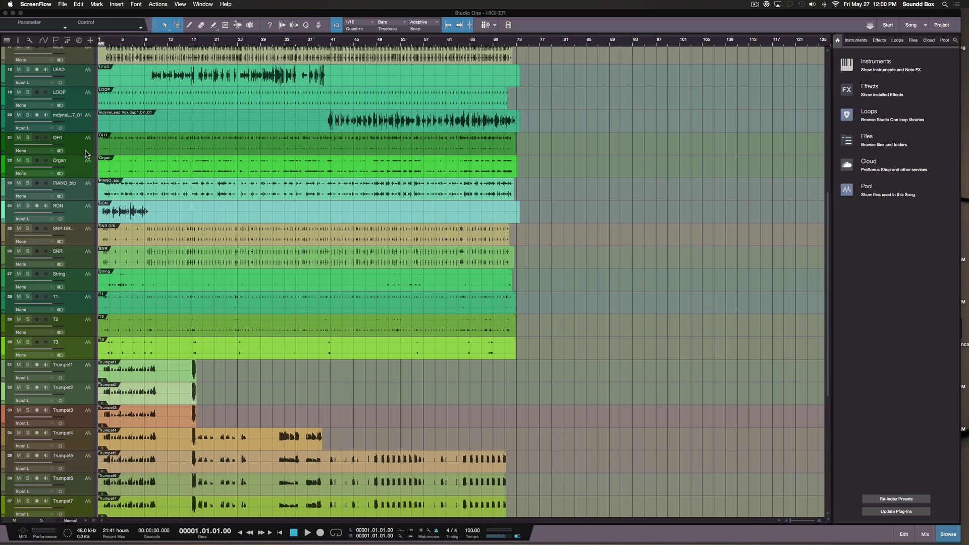
scroll(87, 154, "up", 8)
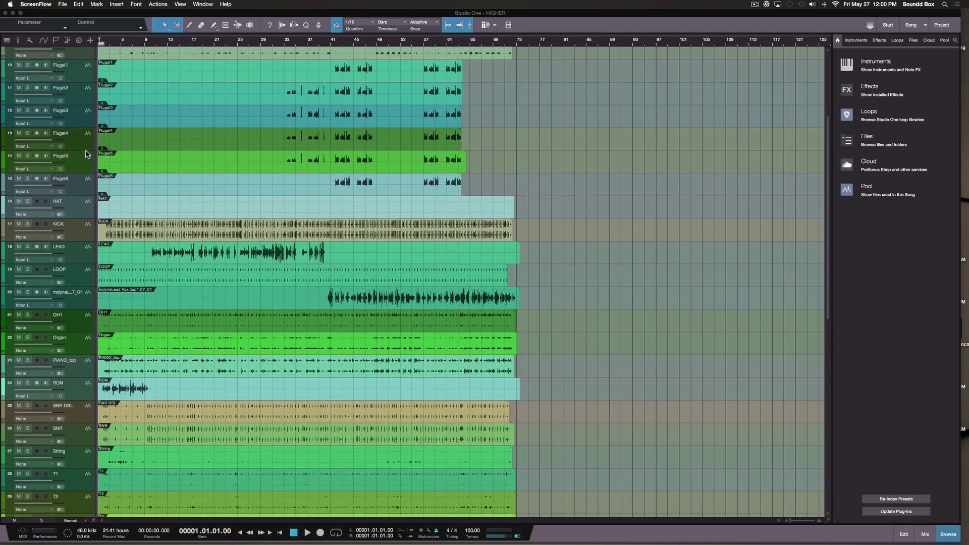
scroll(87, 154, "up", 1)
scroll(87, 154, "up", 6)
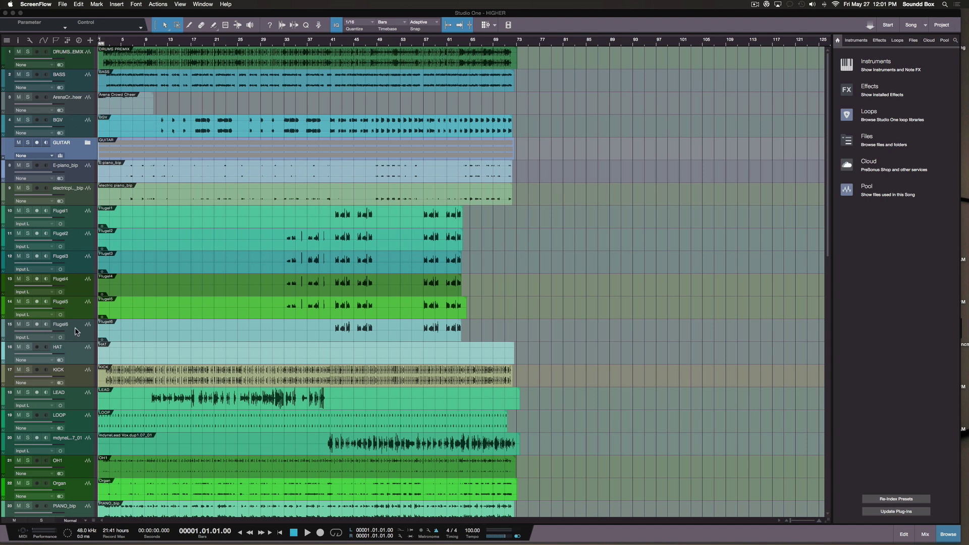
scroll(76, 333, "down", 2)
scroll(73, 337, "down", 6)
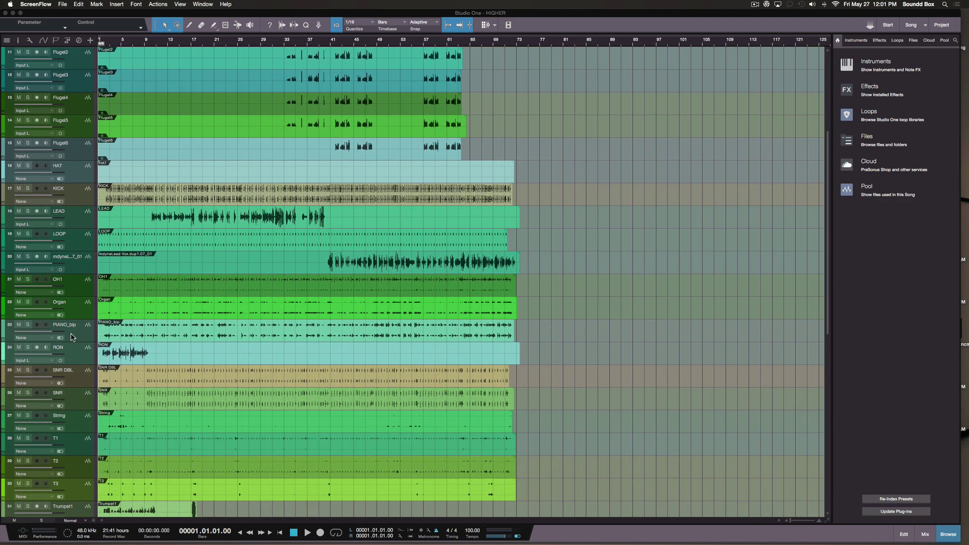
scroll(76, 300, "up", 10)
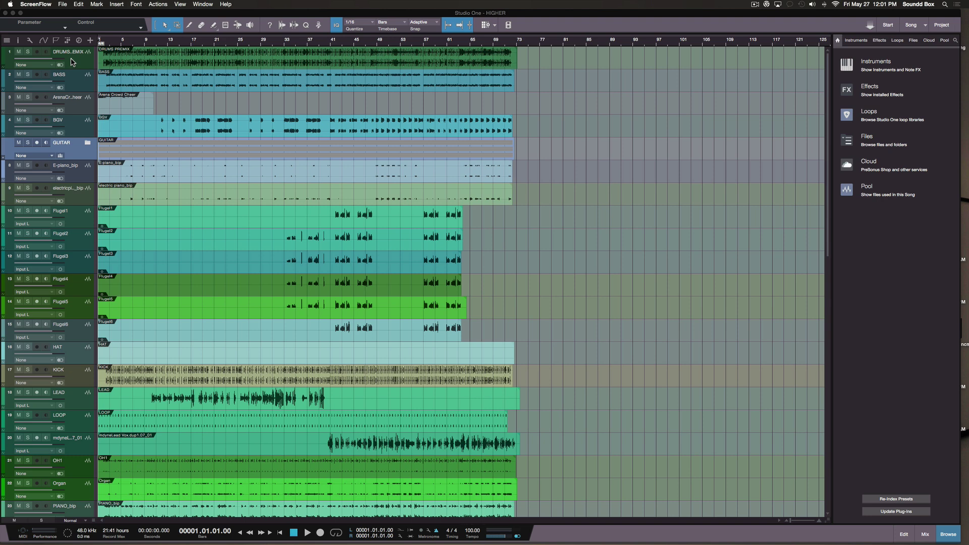
left_click(71, 62)
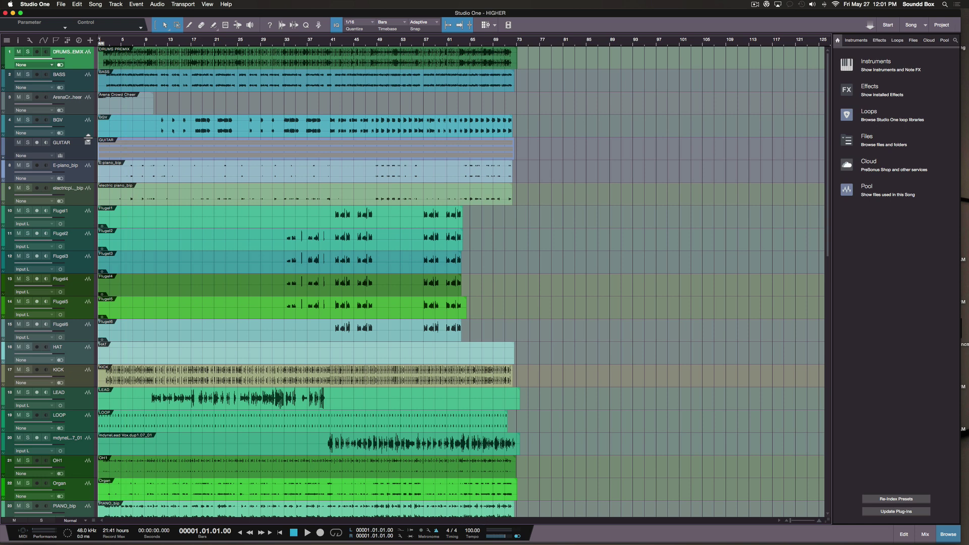
- Browse further down the arrangement and select the LOOP track
scroll(39, 157, "down", 3)
scroll(40, 157, "down", 2)
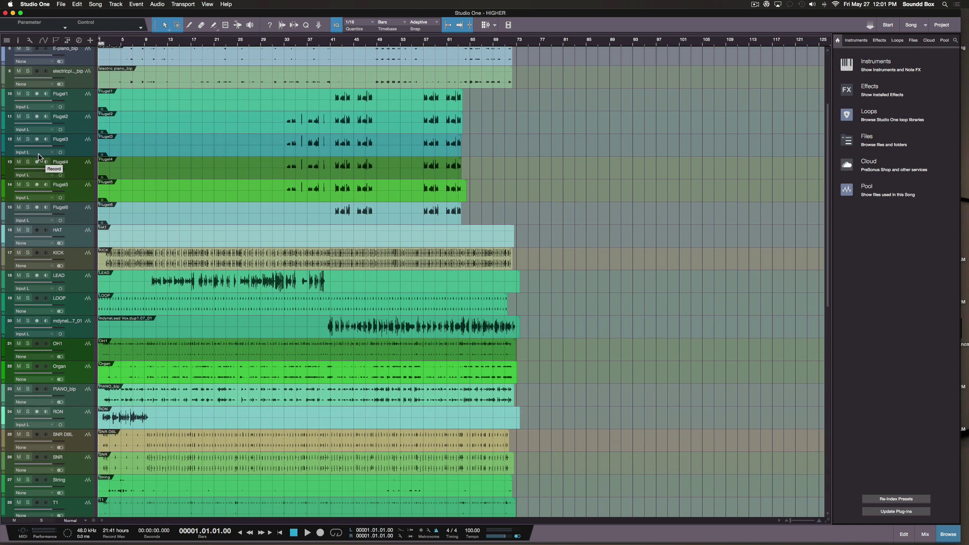
scroll(59, 97, "up", 1)
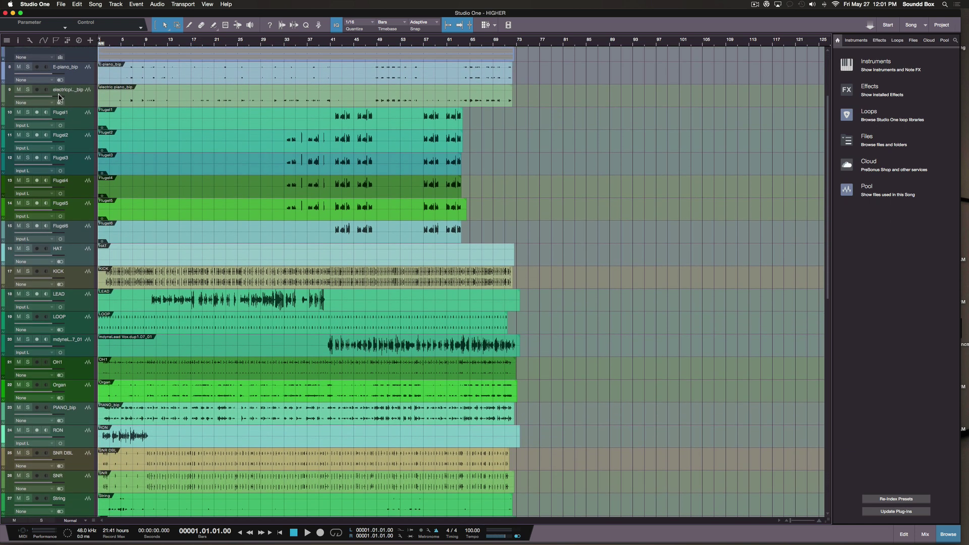
scroll(59, 97, "up", 2)
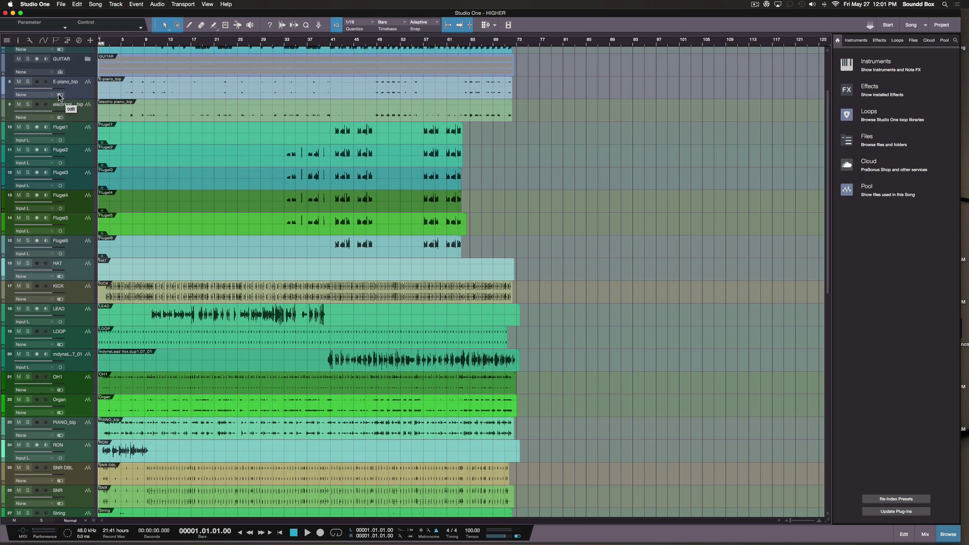
scroll(65, 150, "down", 4)
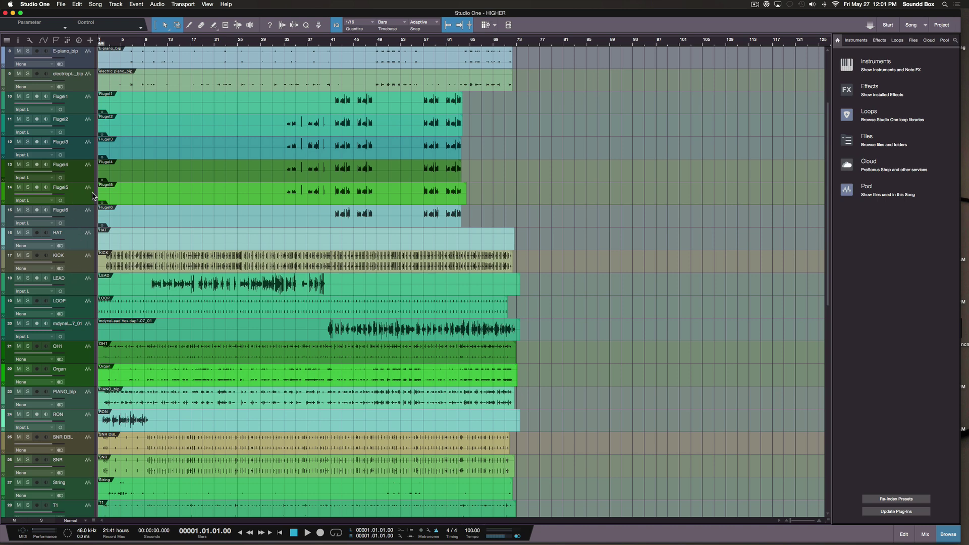
scroll(92, 196, "down", 3)
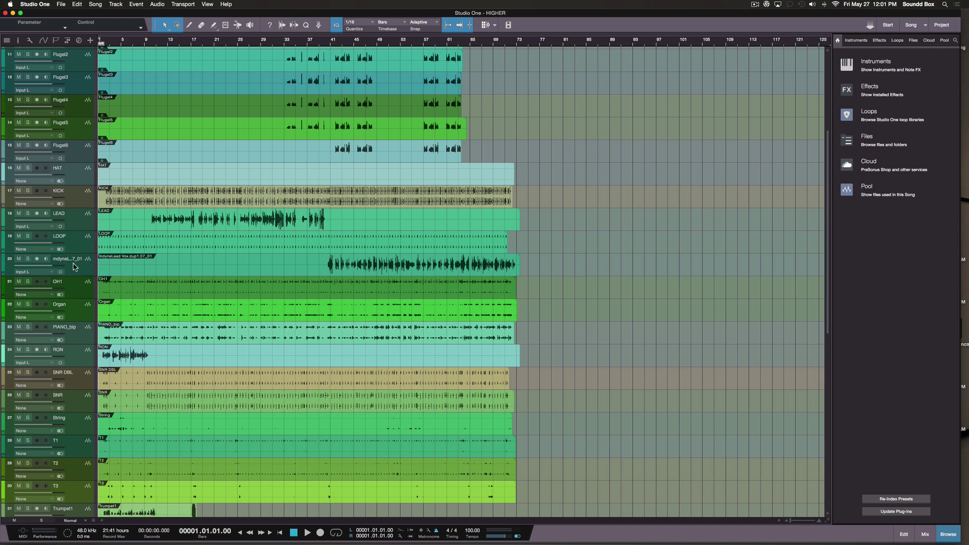
left_click(79, 249)
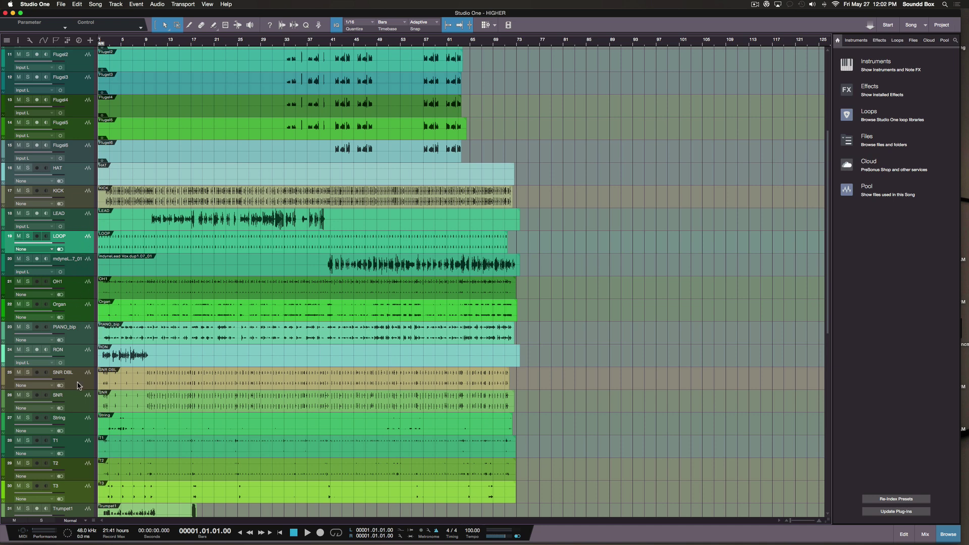
- Select Trumpet12 with record-arm turned back off, and bring up the mixer console (F3)
scroll(77, 349, "down", 5)
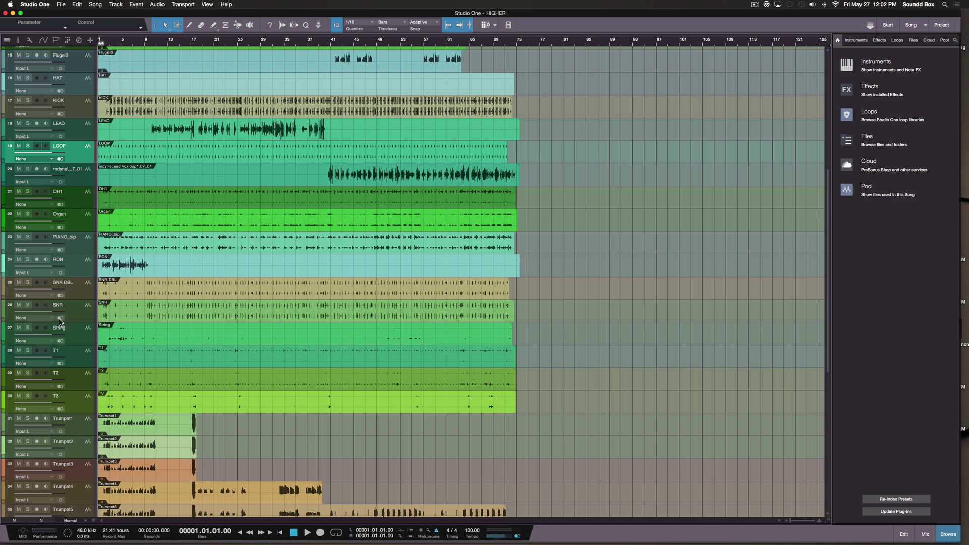
scroll(59, 321, "down", 10)
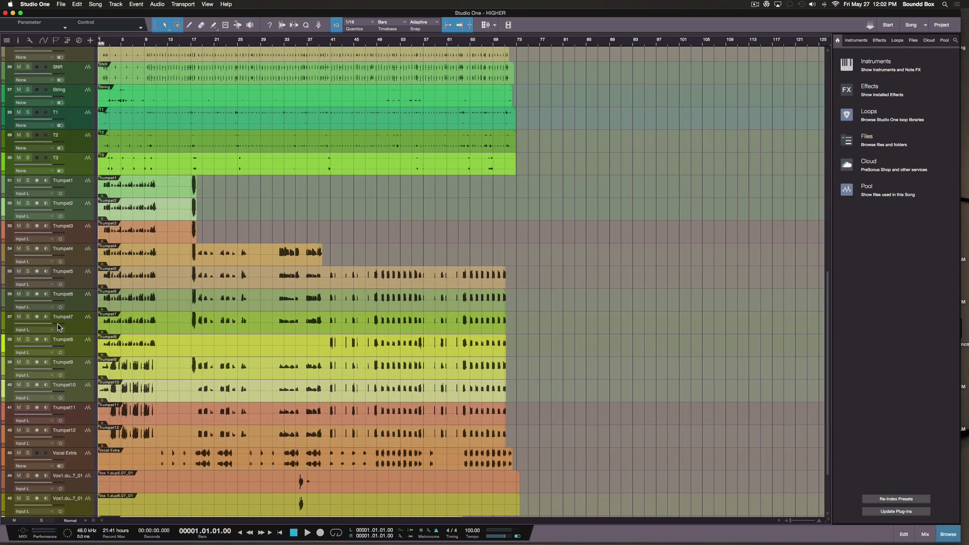
scroll(59, 327, "down", 4)
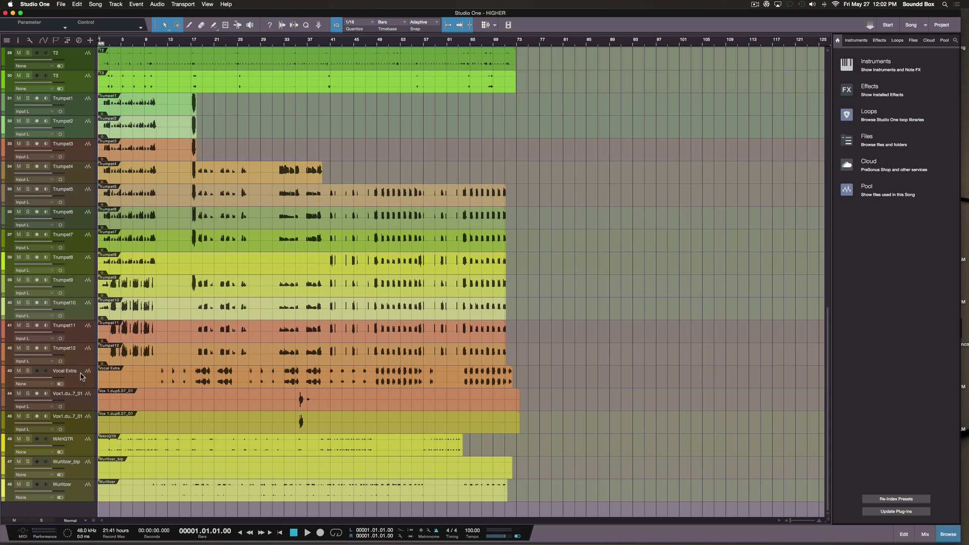
left_click(77, 354)
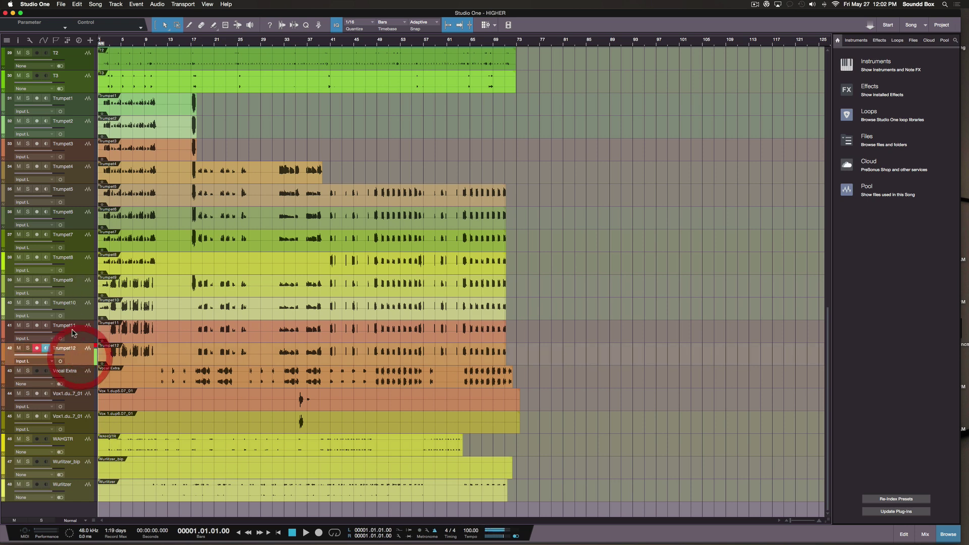
left_click(37, 348)
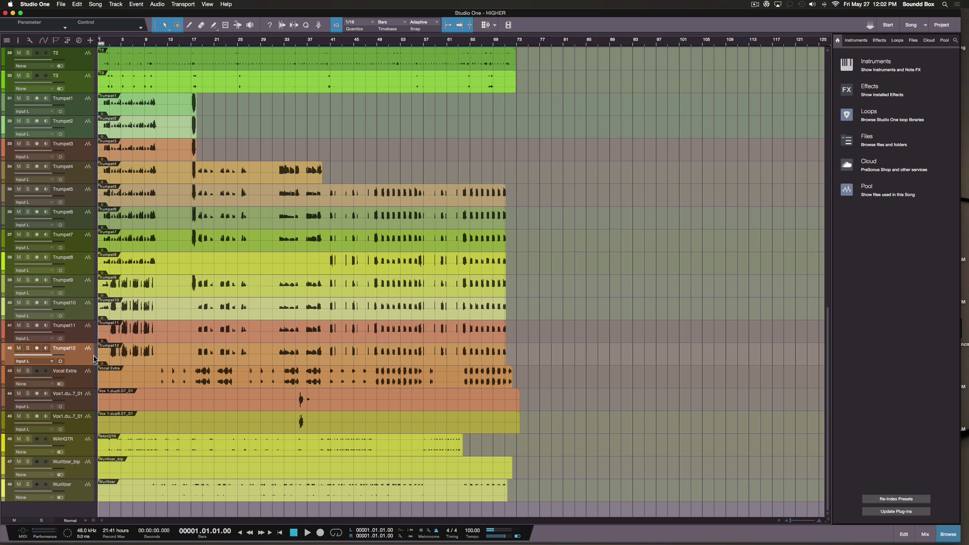
key("F3")
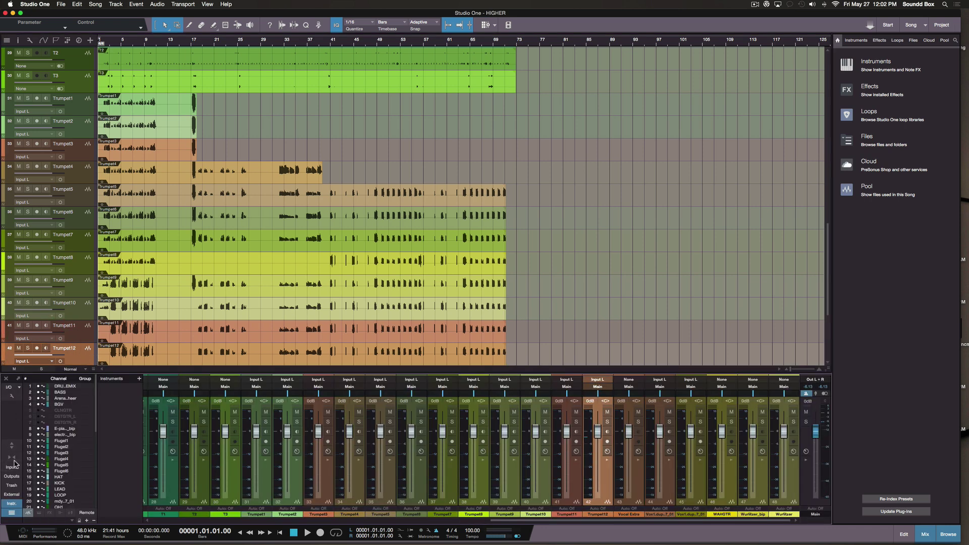
- Show the Inserts and Sends sections on the mixer channels
left_click(11, 445)
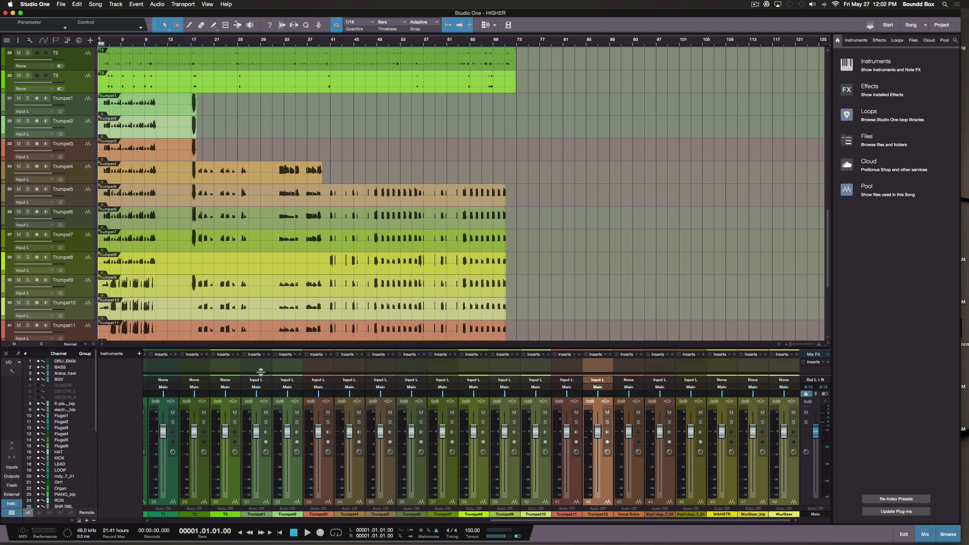
left_click_drag(241, 376, 259, 492)
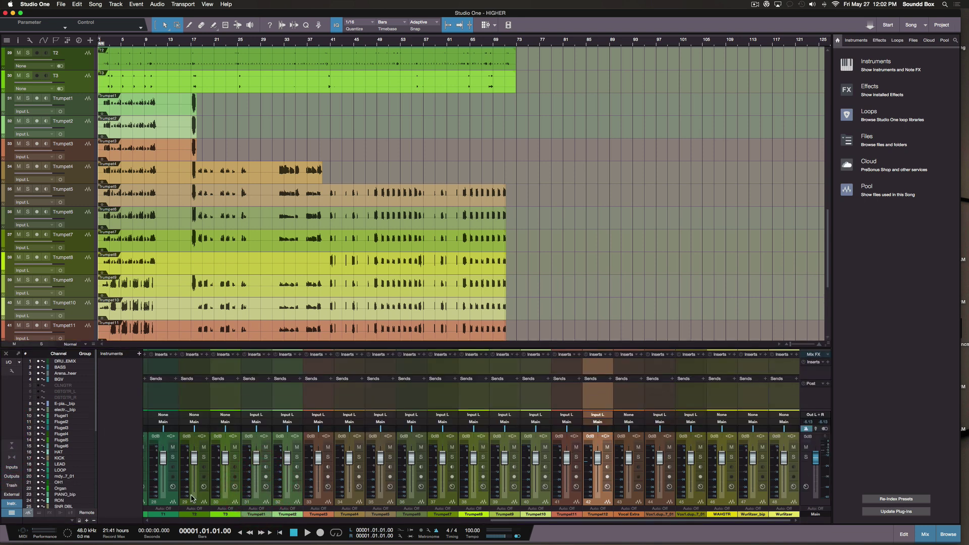
scroll(192, 499, "left", 15)
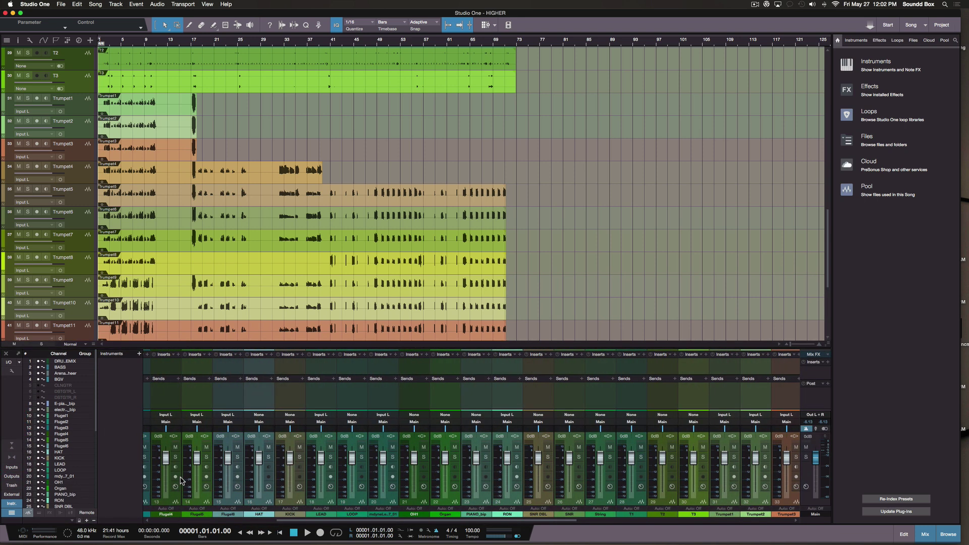
scroll(181, 480, "left", 12)
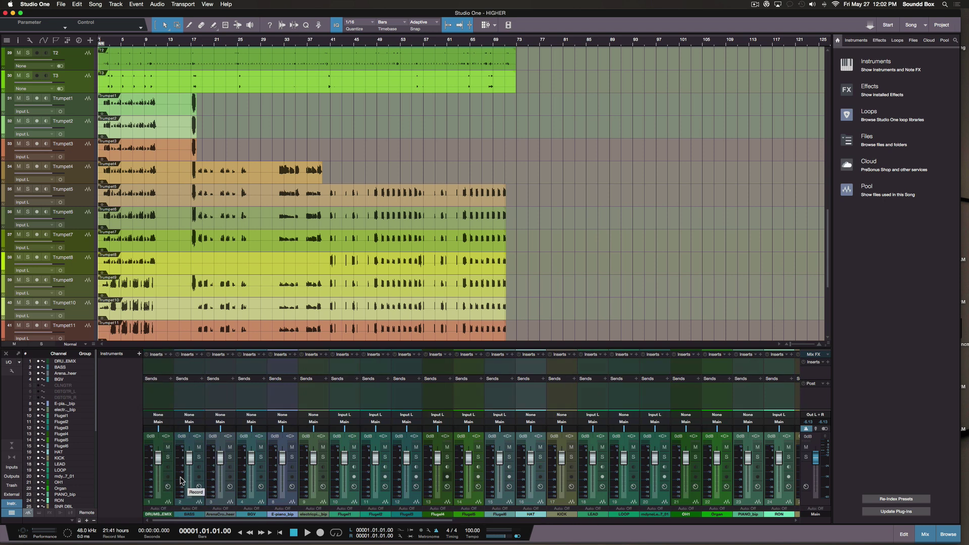
- Scroll across the mixer, selecting the DRUMS_EMIX and then the Wurlitzer channel
left_click(168, 501)
scroll(186, 499, "right", 20)
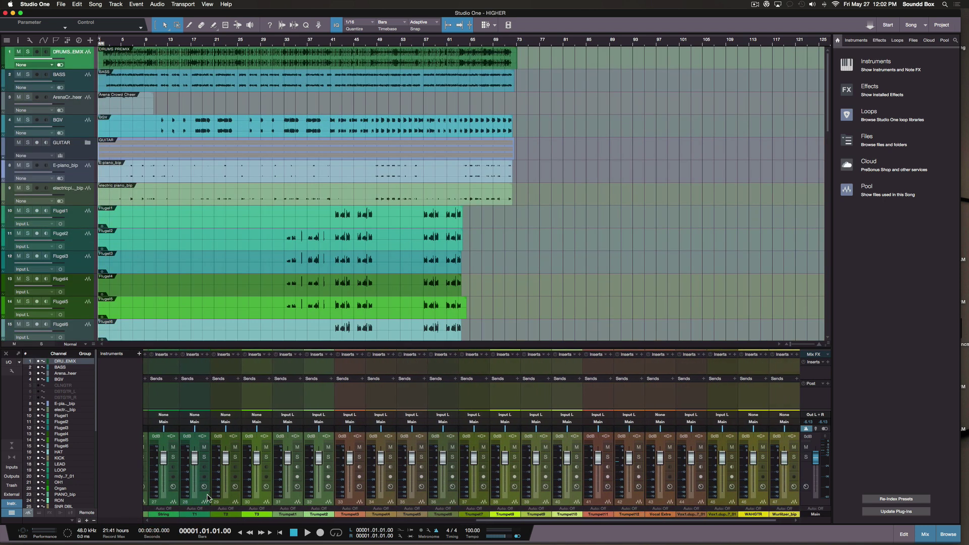
scroll(207, 497, "right", 1)
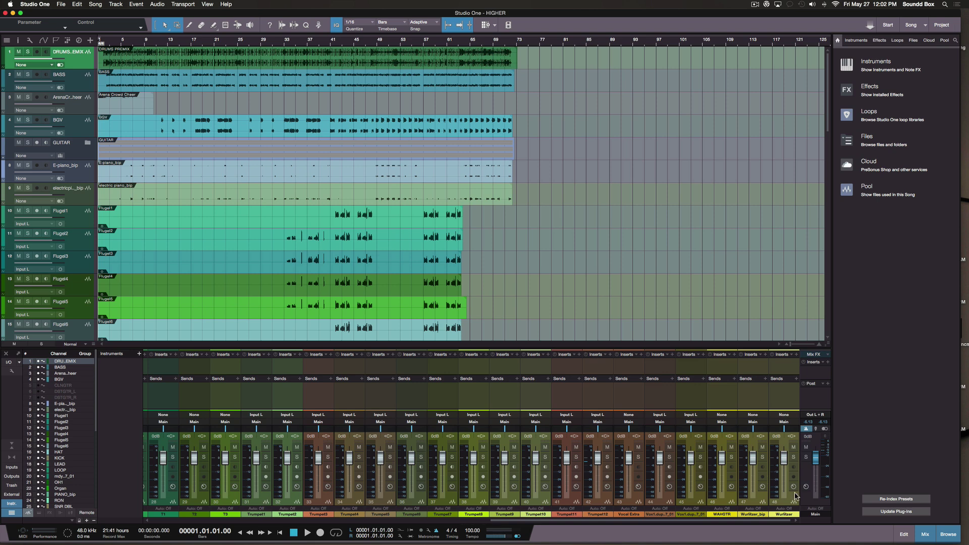
left_click(795, 496)
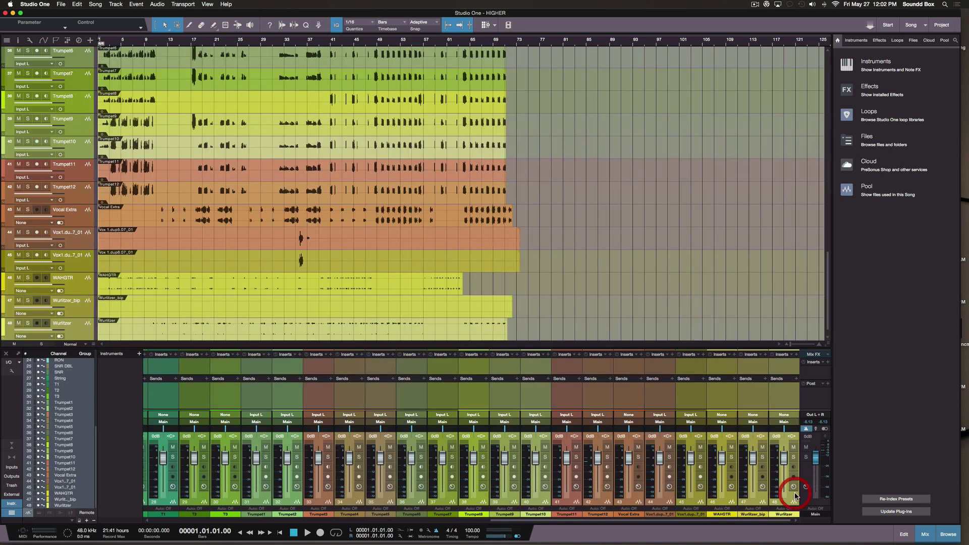
- Set every channel's input to None from Trumpet3's input selector, then select Trumpet10
left_click(318, 414)
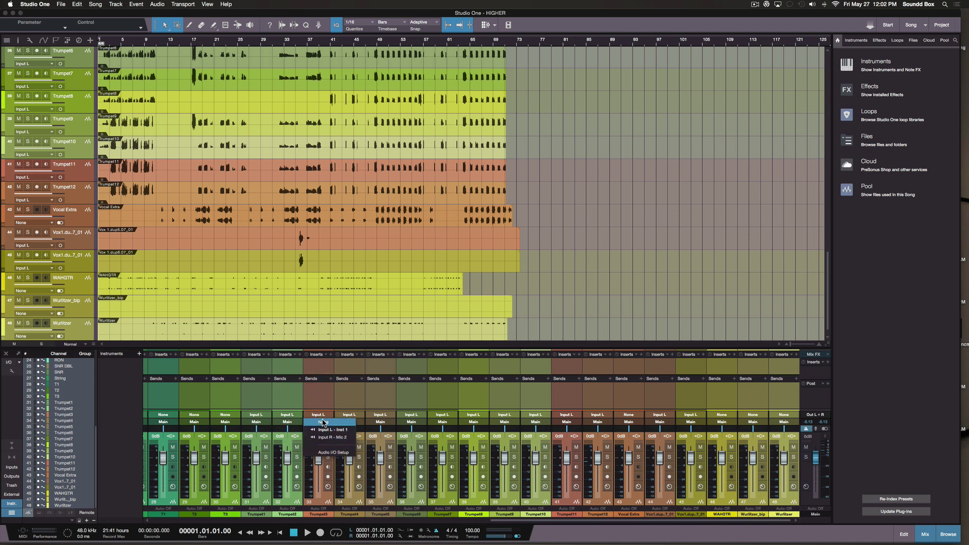
left_click(323, 422)
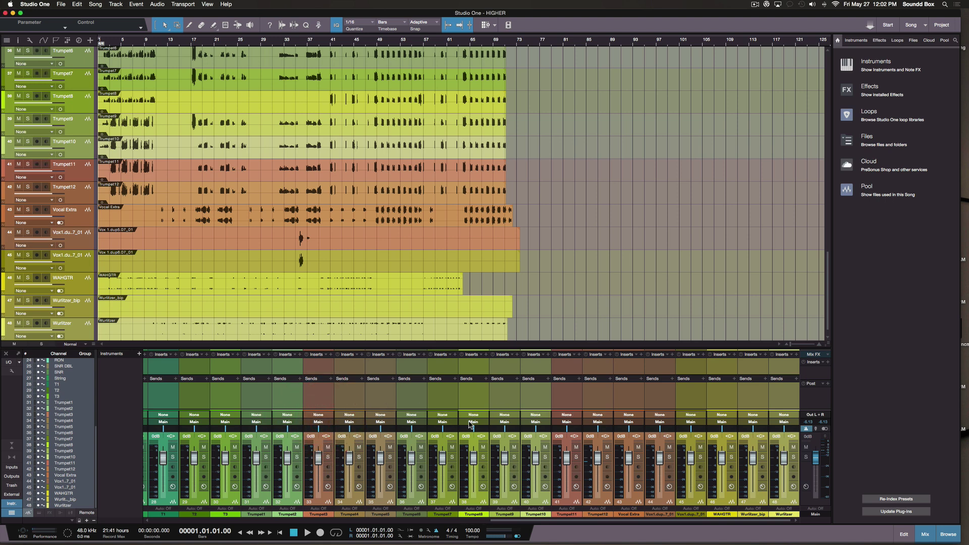
left_click(504, 415)
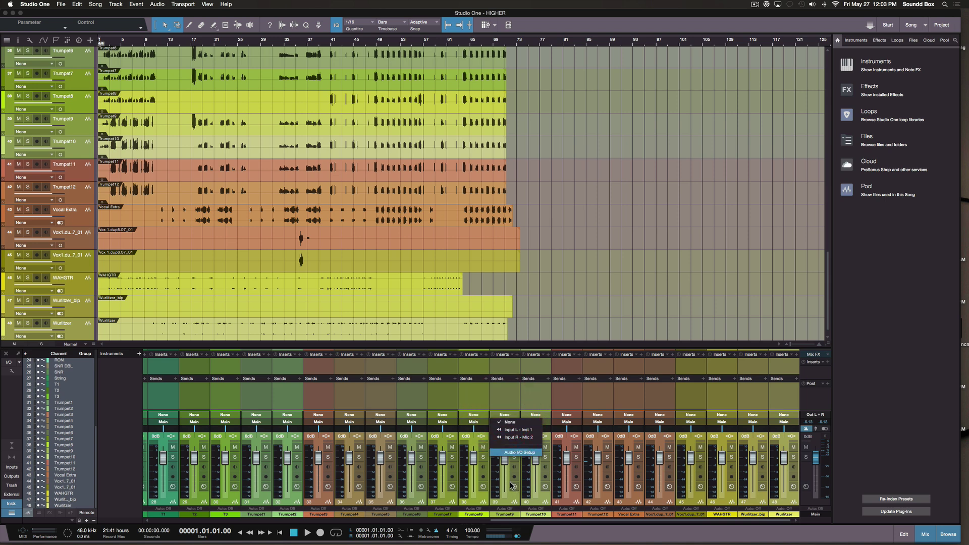
left_click(544, 498)
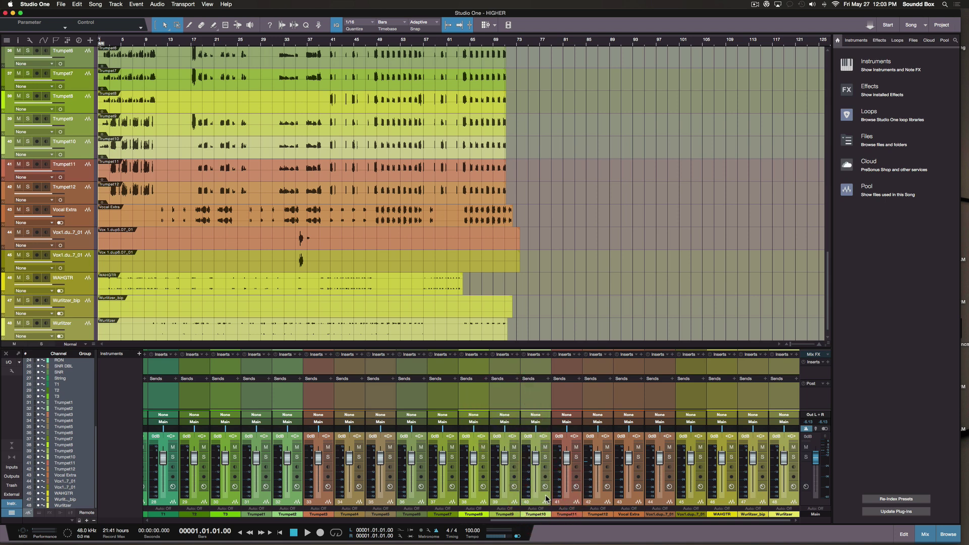
left_click(532, 489)
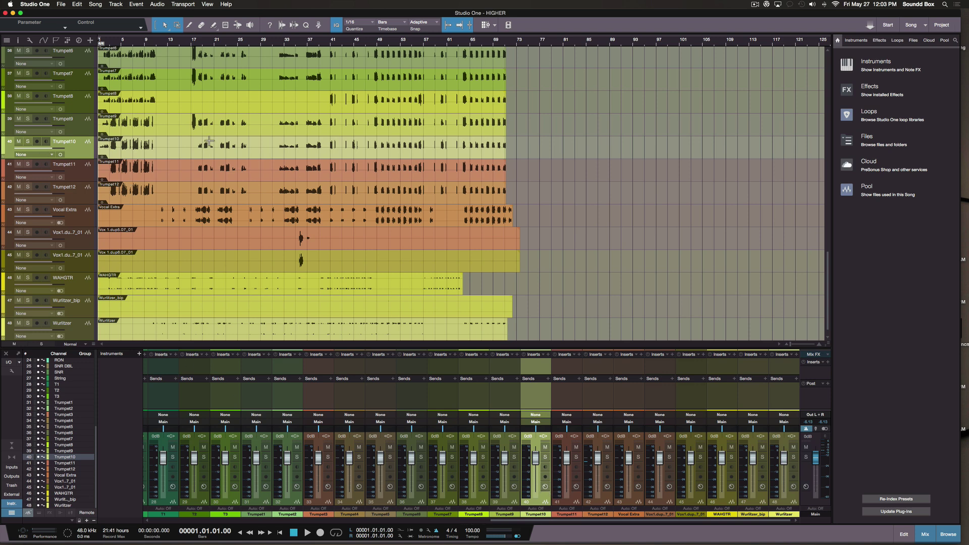
left_click(564, 157)
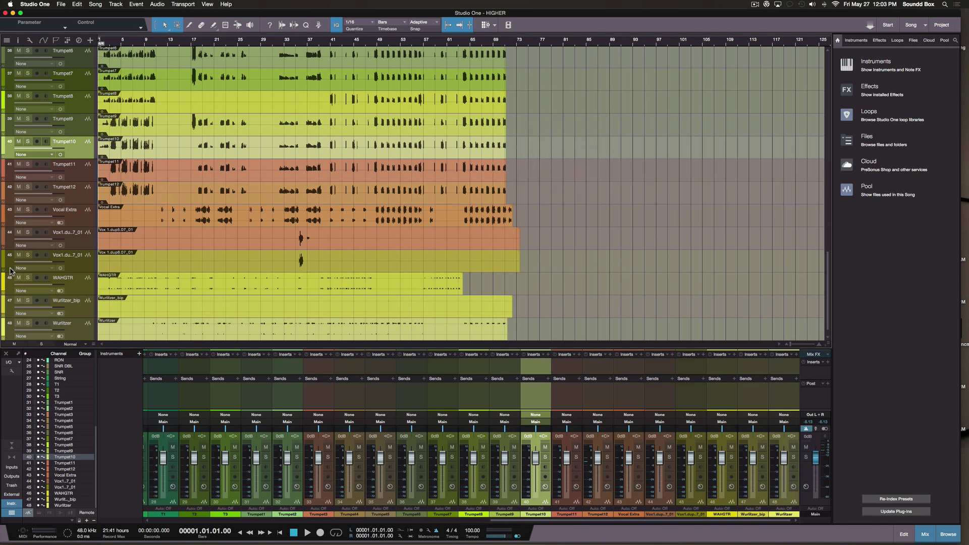
scroll(66, 222, "up", 3)
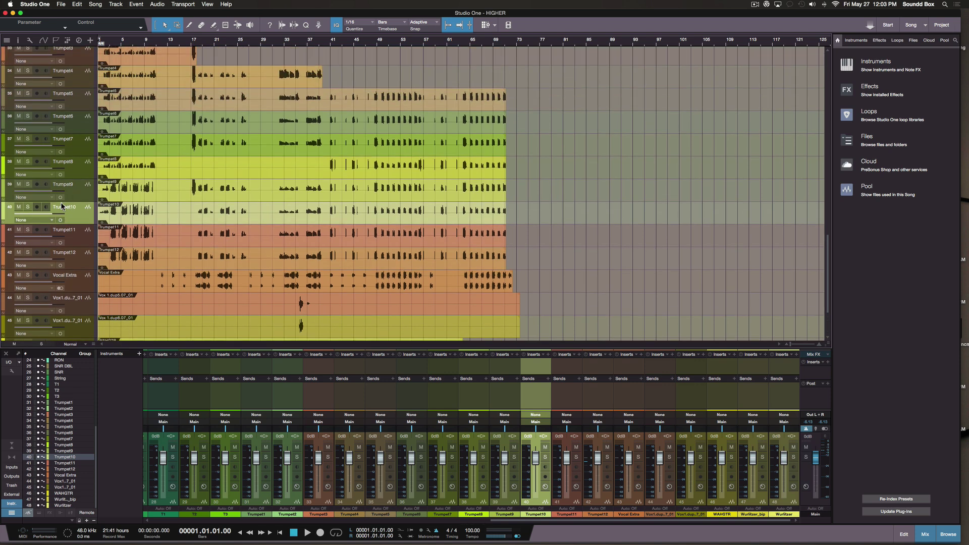
scroll(61, 207, "up", 9)
scroll(61, 212, "up", 1)
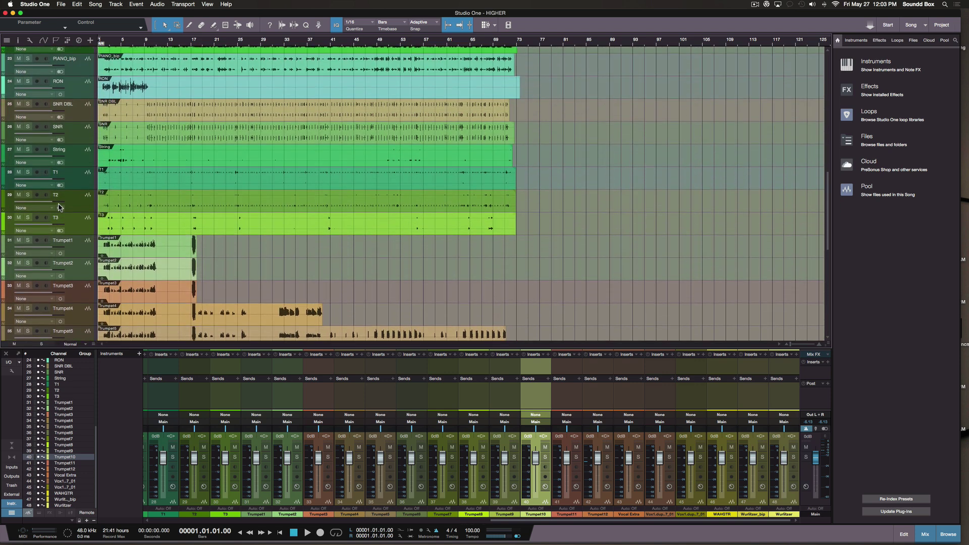
scroll(86, 247, "down", 6)
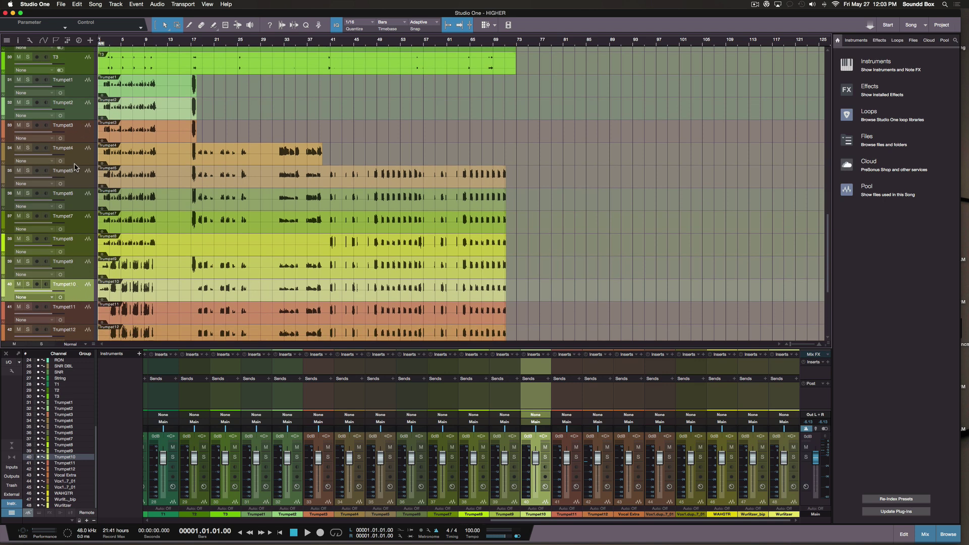
scroll(76, 205, "down", 7)
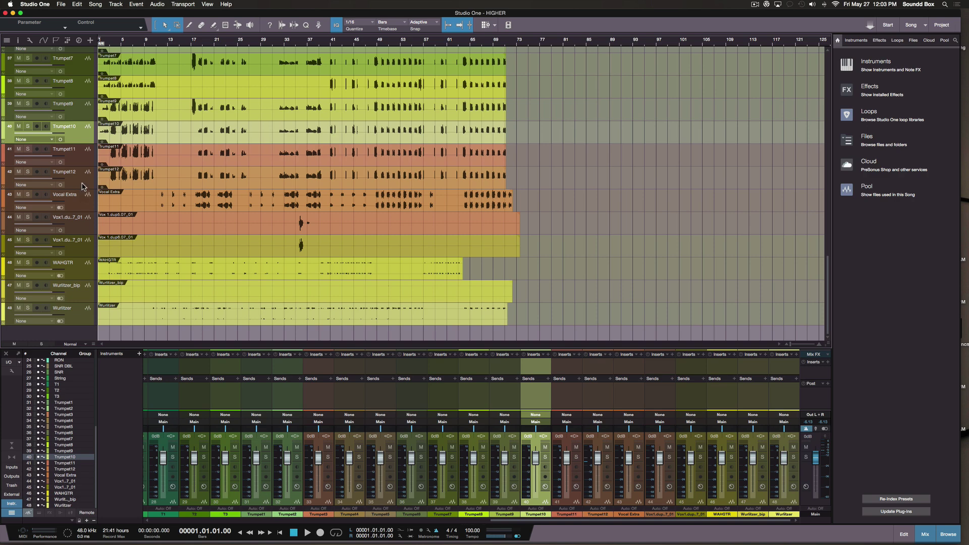
left_click(82, 185)
scroll(81, 185, "up", 12)
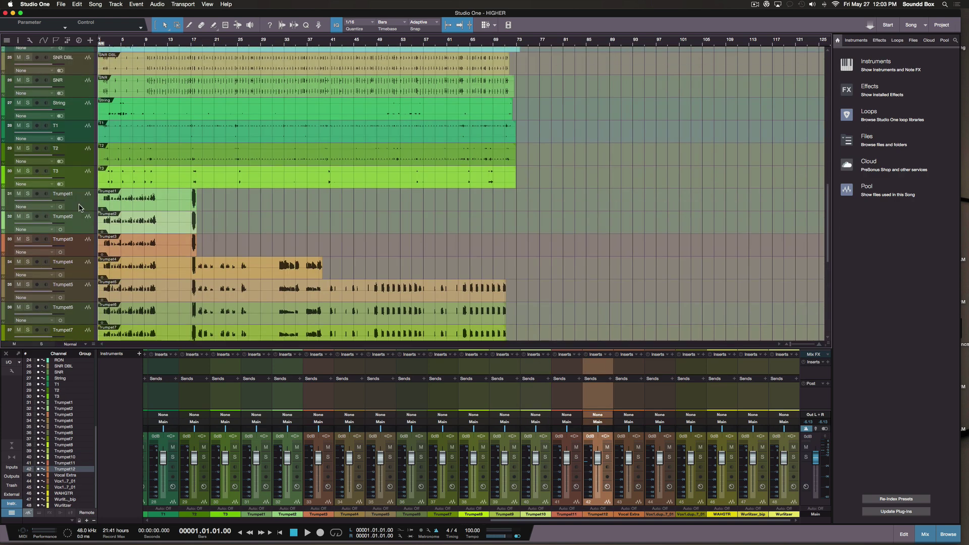
- Select the tracks from Trumpet1 through Trumpet12
left_click(76, 206, "shift")
scroll(79, 214, "down", 5)
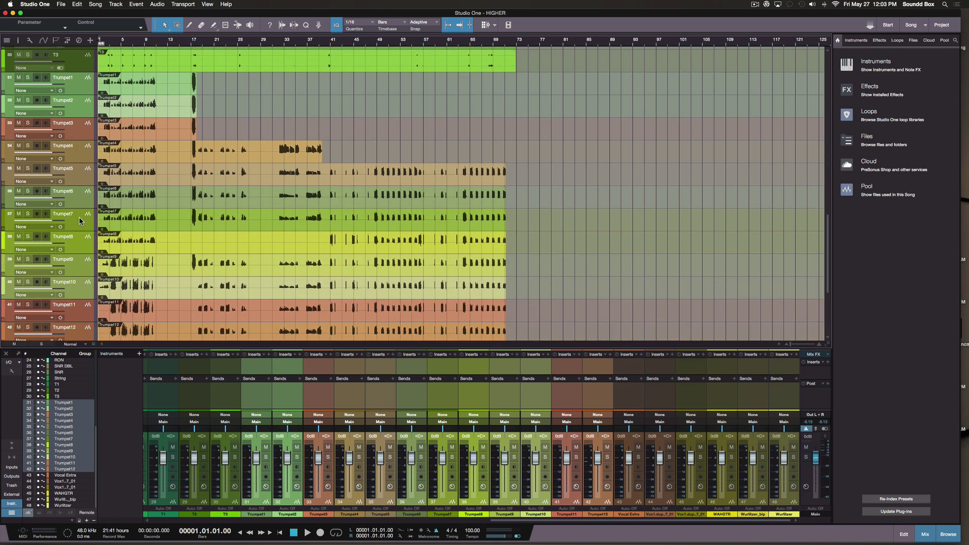
scroll(79, 220, "down", 1)
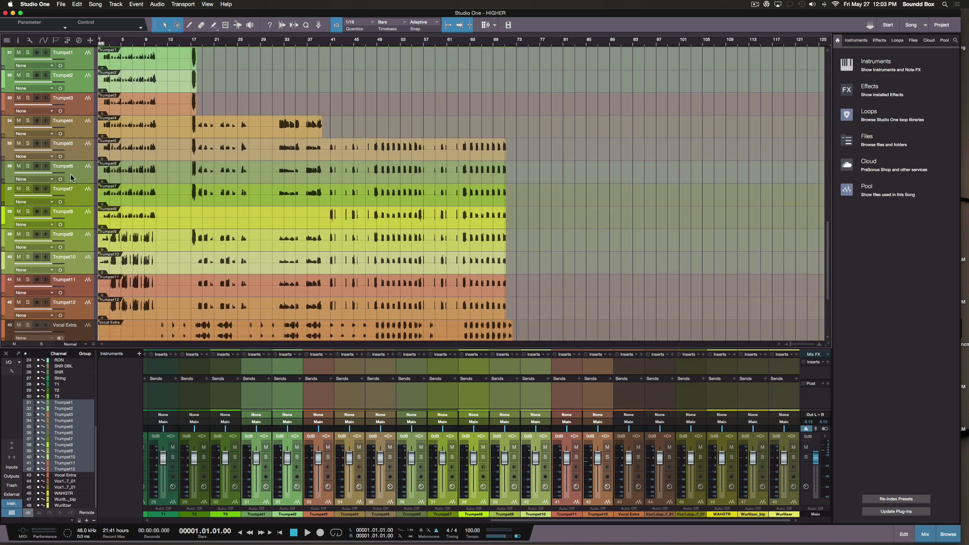
scroll(70, 177, "up", 3)
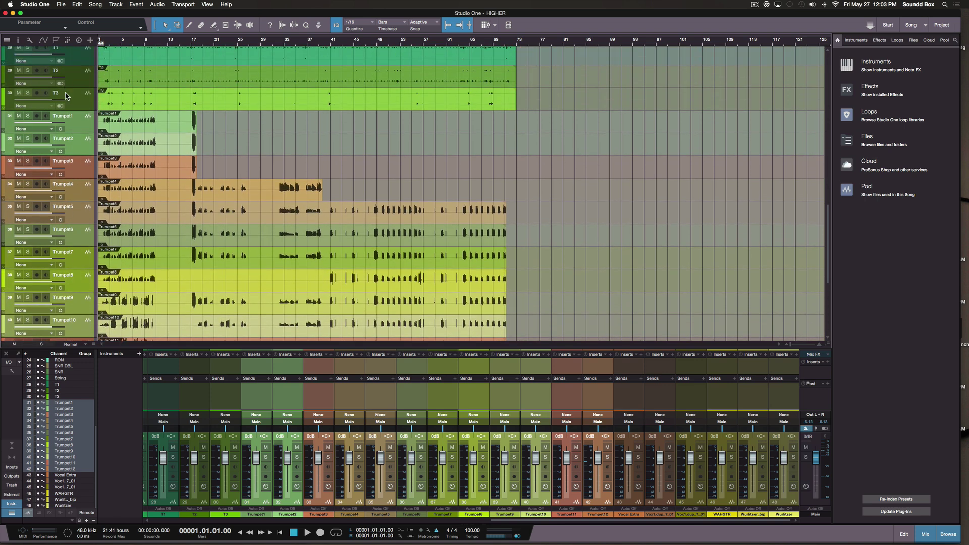
scroll(65, 158, "up", 8)
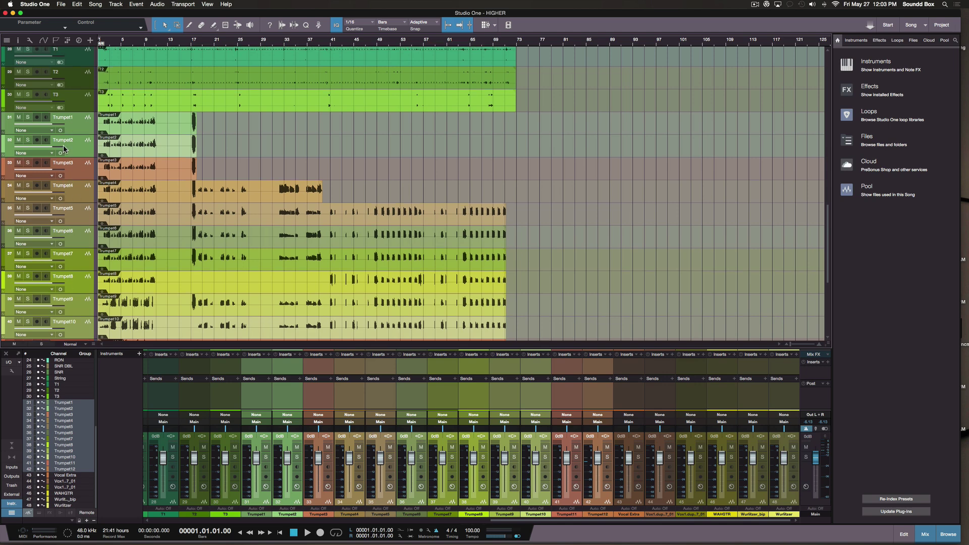
scroll(62, 147, "up", 6)
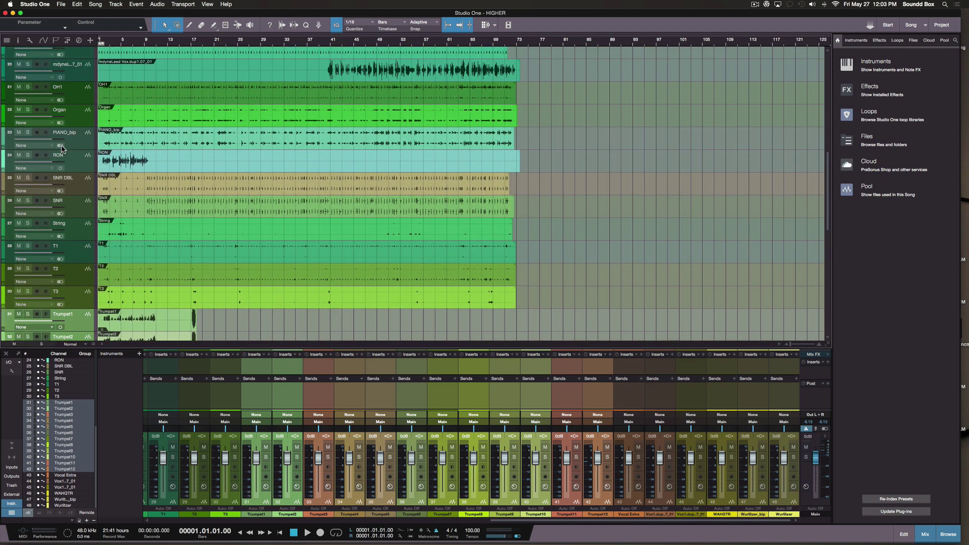
scroll(63, 149, "up", 6)
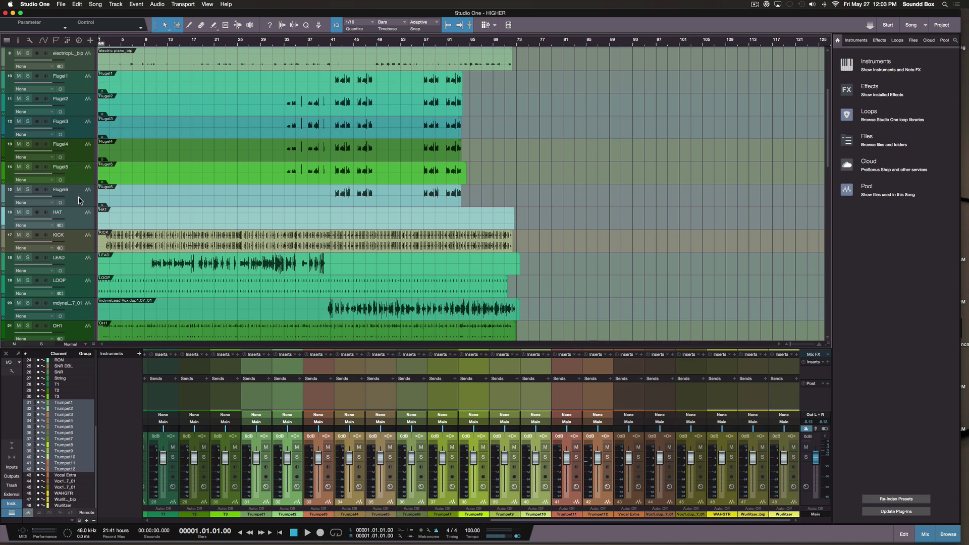
- Add Flugel6 through Flugel1 to the trumpet selection
left_click(80, 200)
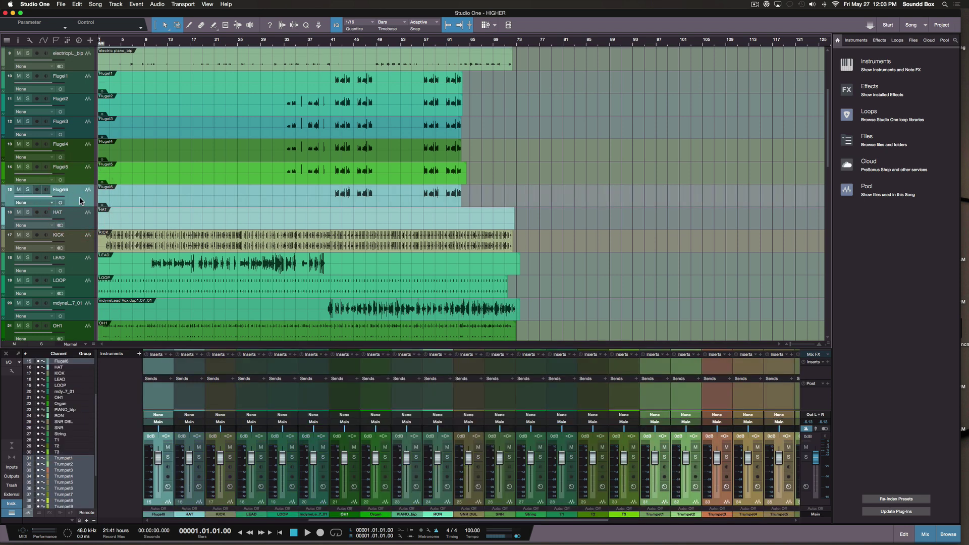
scroll(79, 199, "down", 20)
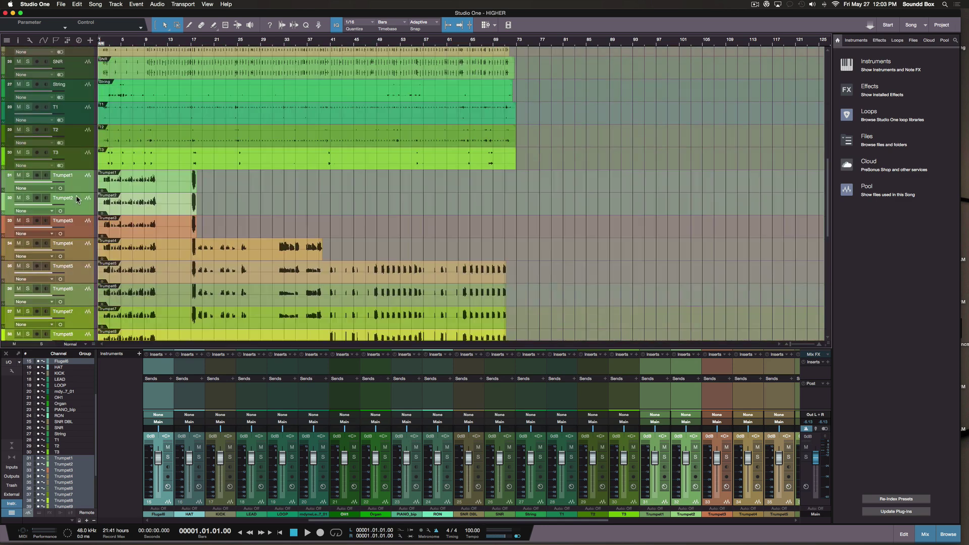
scroll(77, 198, "up", 5)
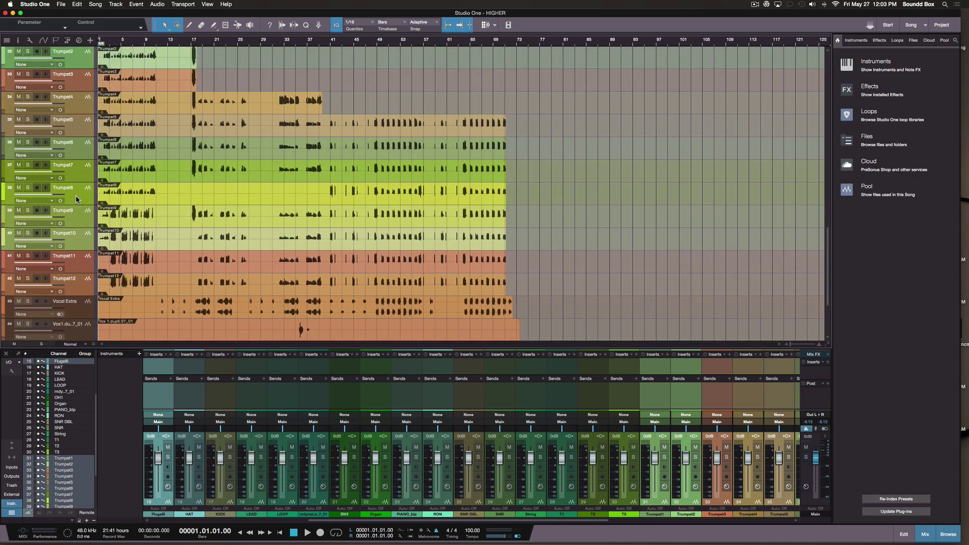
scroll(76, 198, "up", 20)
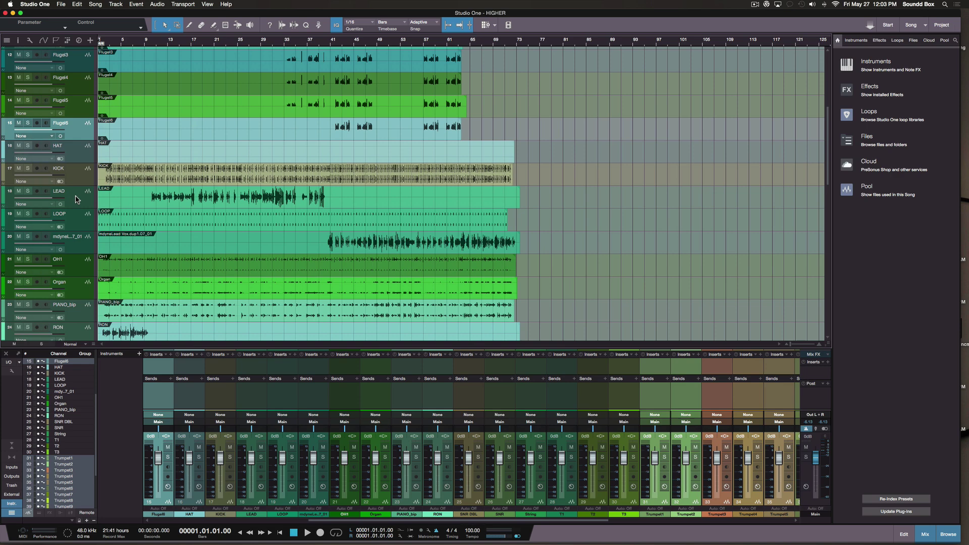
scroll(75, 199, "up", 11)
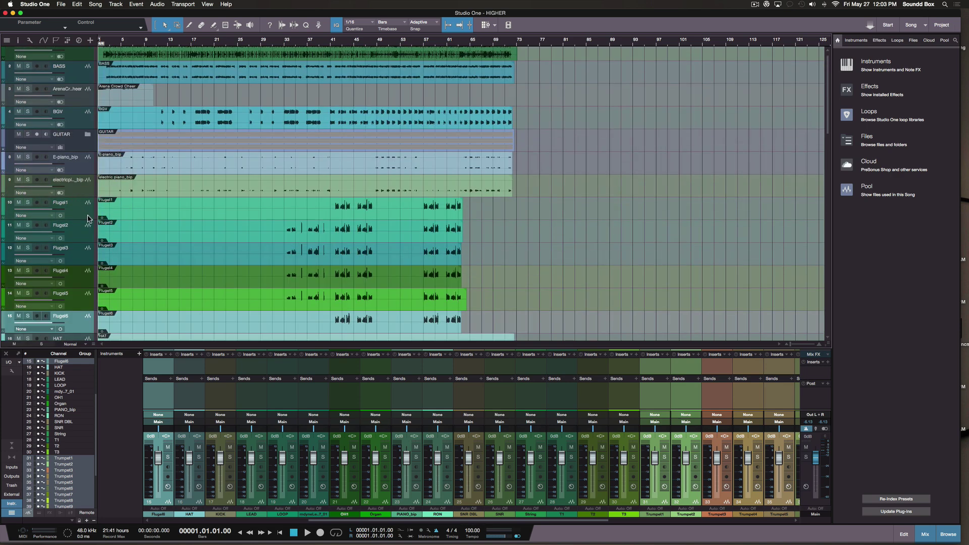
left_click(85, 215, "shift")
scroll(84, 214, "down", 13)
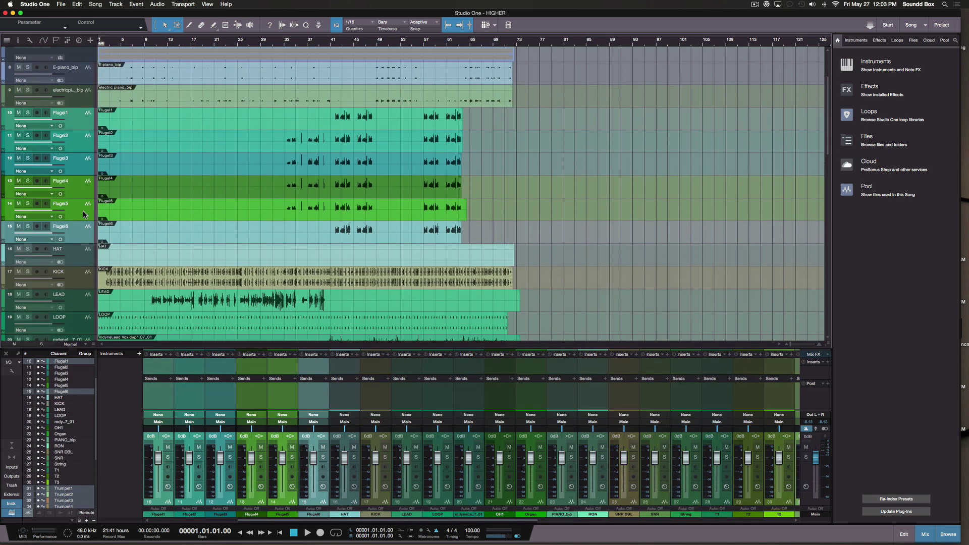
scroll(83, 214, "down", 18)
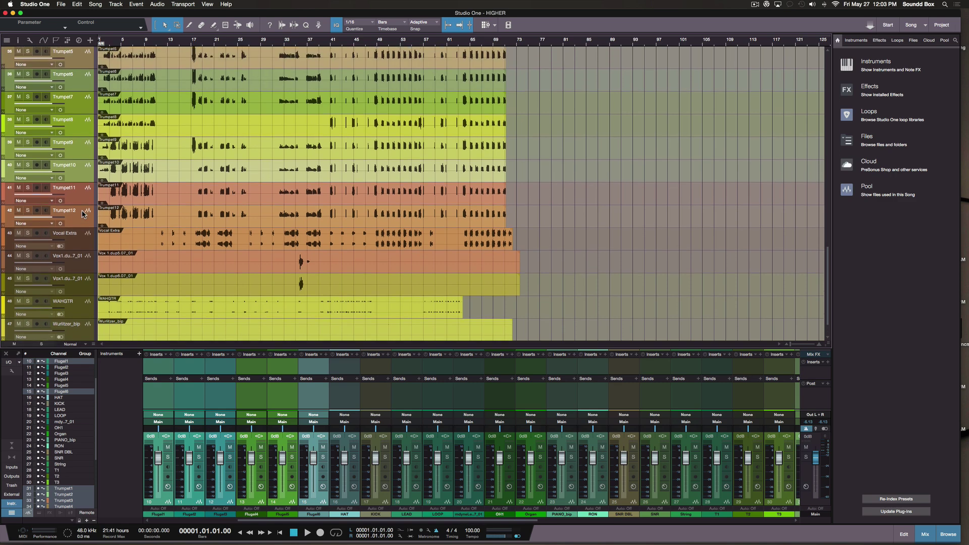
scroll(83, 215, "up", 3)
scroll(82, 213, "up", 7)
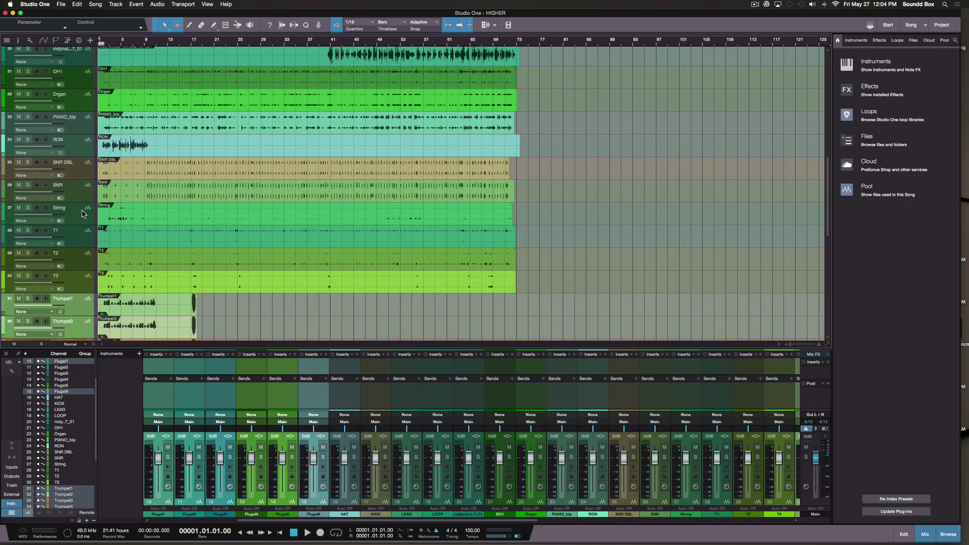
scroll(82, 211, "up", 10)
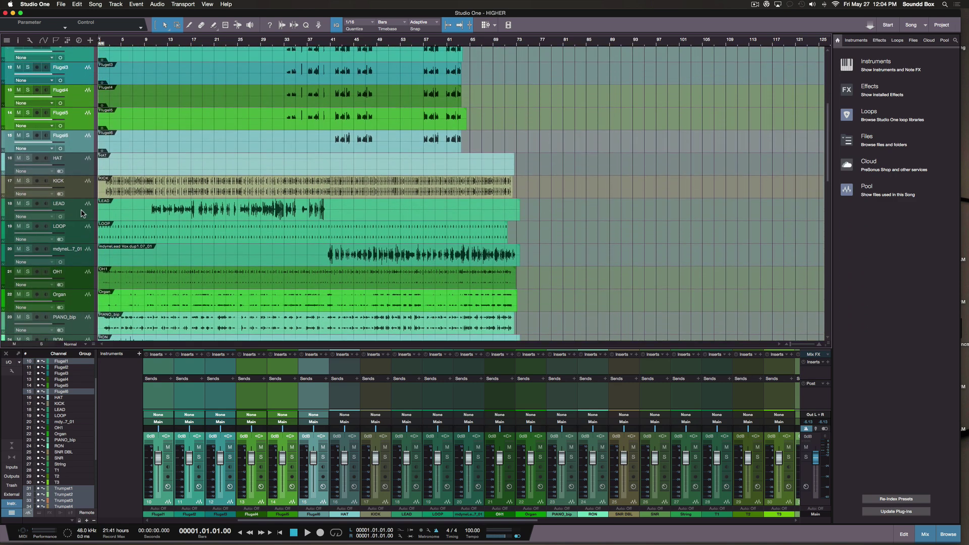
scroll(80, 210, "up", 2)
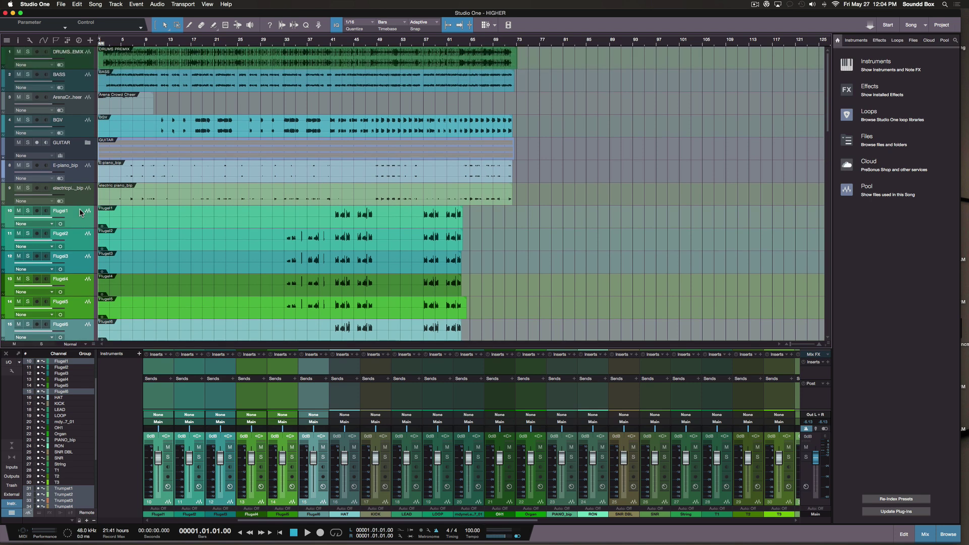
scroll(81, 212, "down", 1)
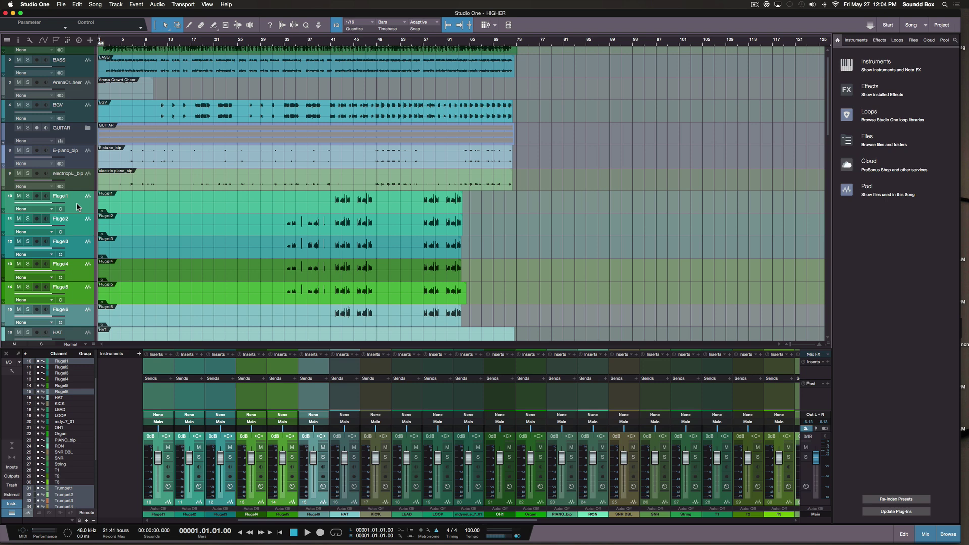
- Pack the horn tracks into a folder, check its contents, and rename it HORNS
scroll(79, 206, "down", 5)
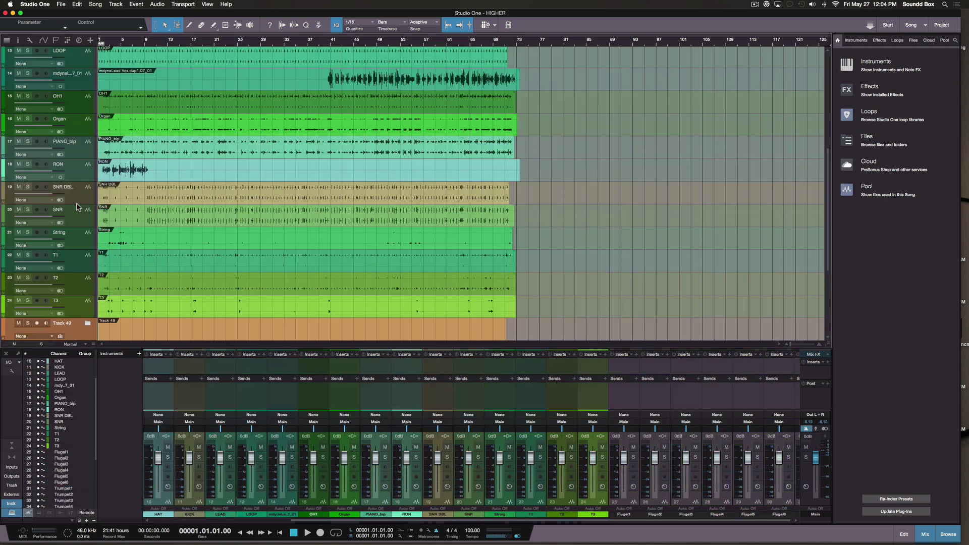
scroll(61, 205, "down", 5)
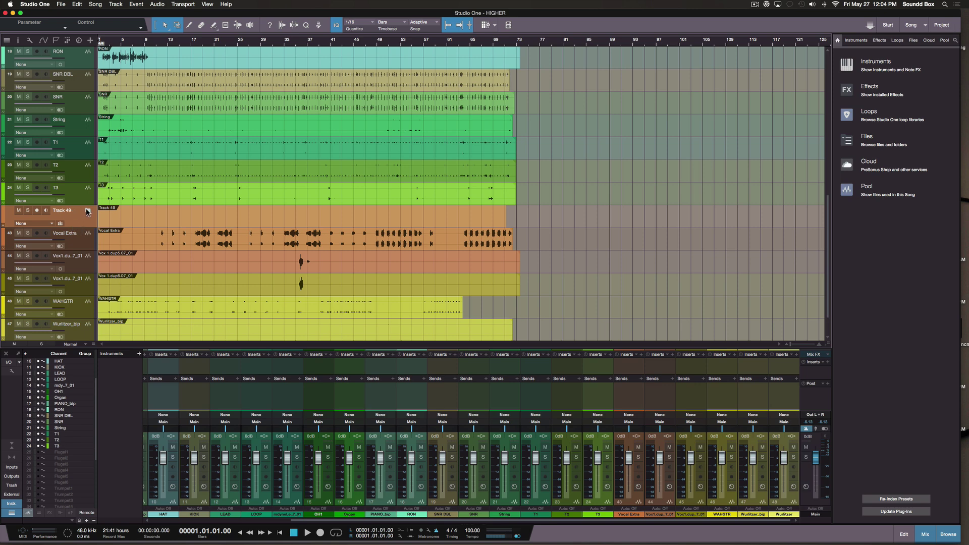
left_click(87, 211)
left_click(89, 212)
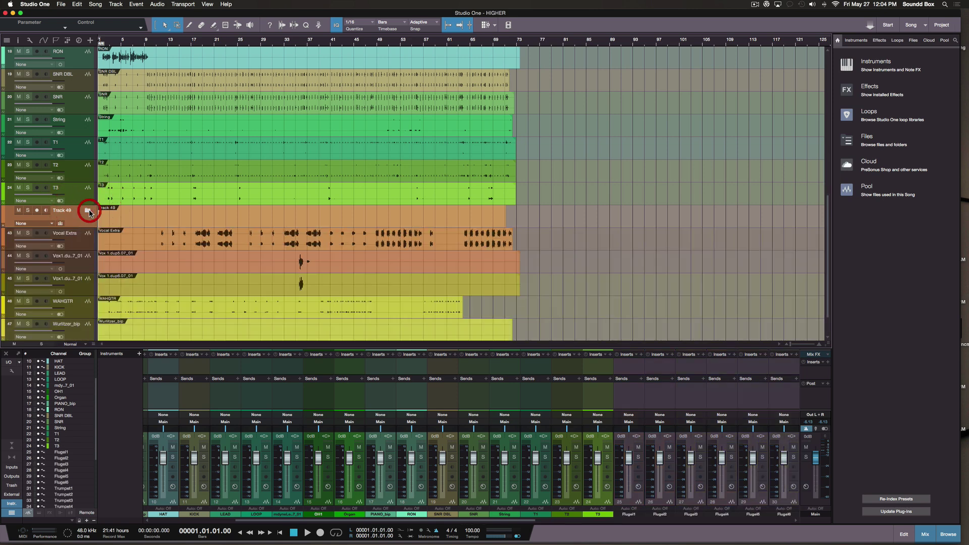
scroll(66, 217, "down", 2)
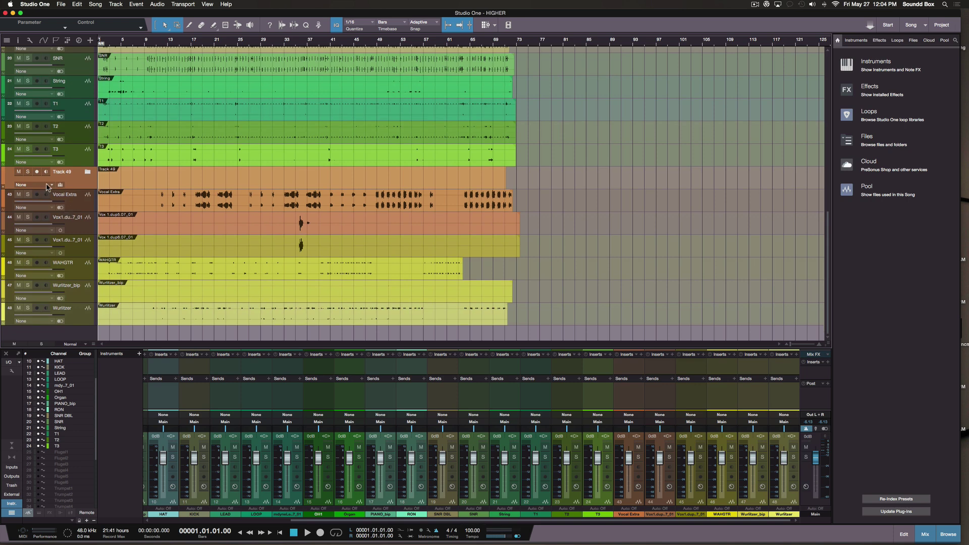
double_click(62, 173)
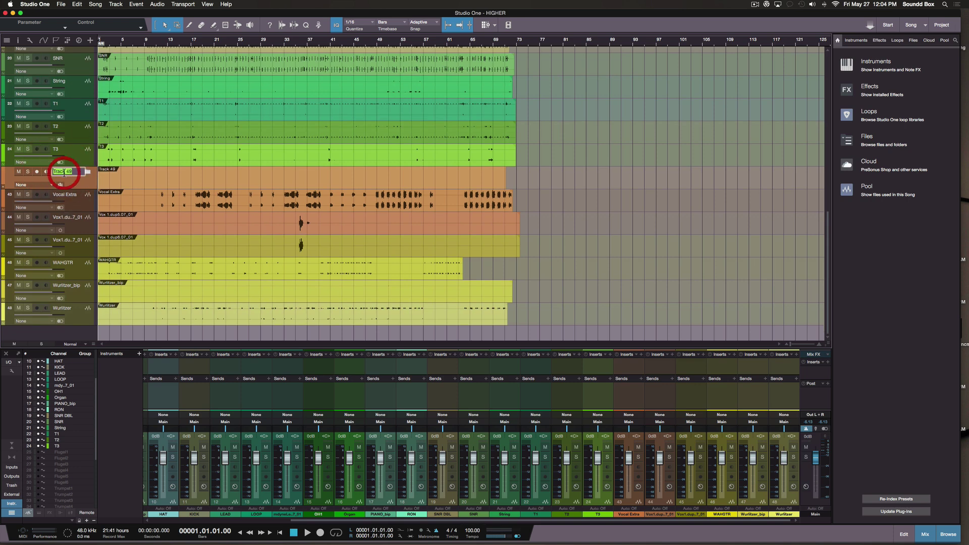
type("HORNS")
key("Return")
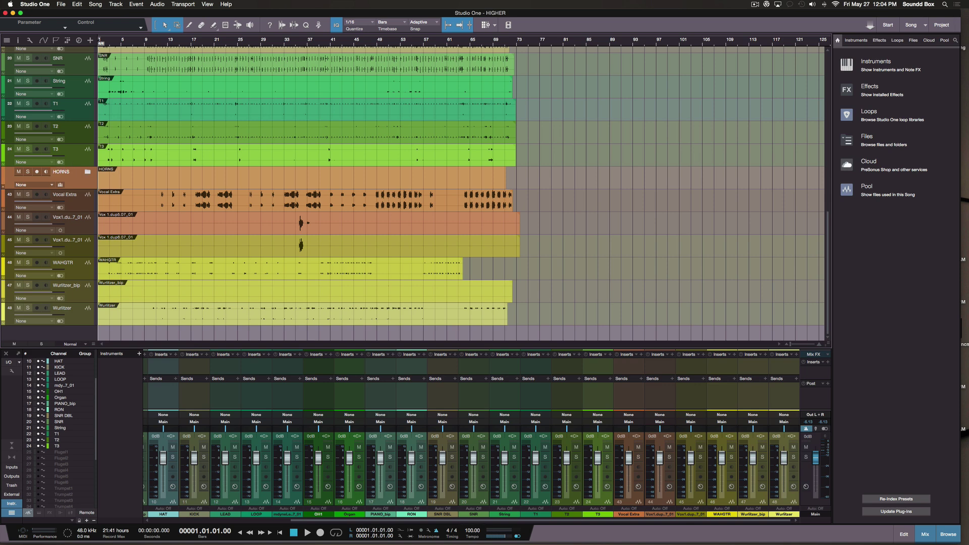
- Select T1–T3 and drag them up to sit directly above PIANO_bip
scroll(81, 207, "up", 4)
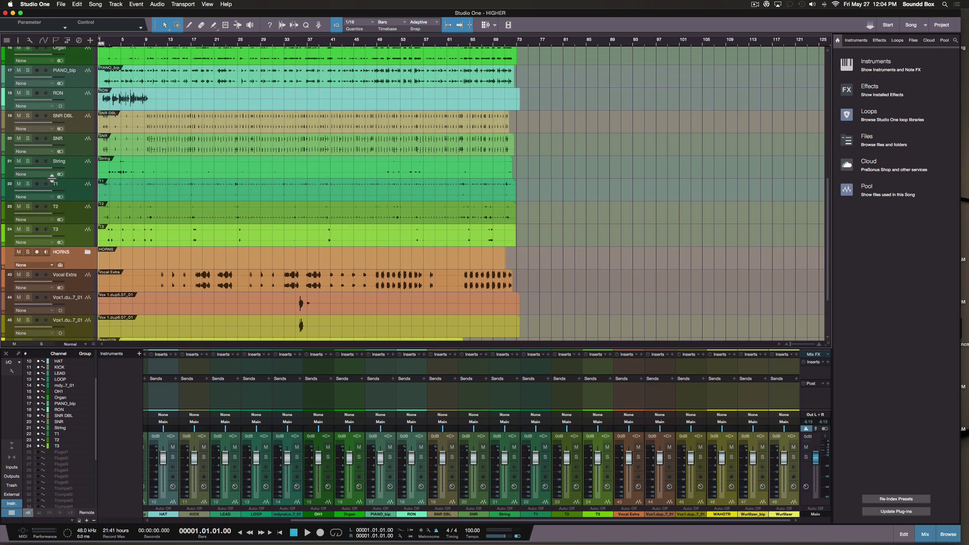
scroll(70, 268, "down", 4)
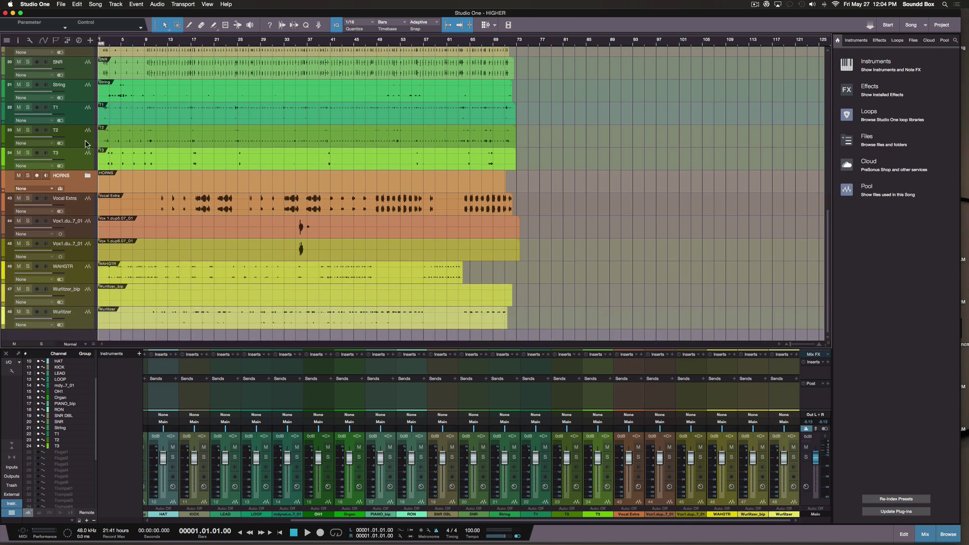
scroll(81, 178, "up", 3)
left_click(82, 175)
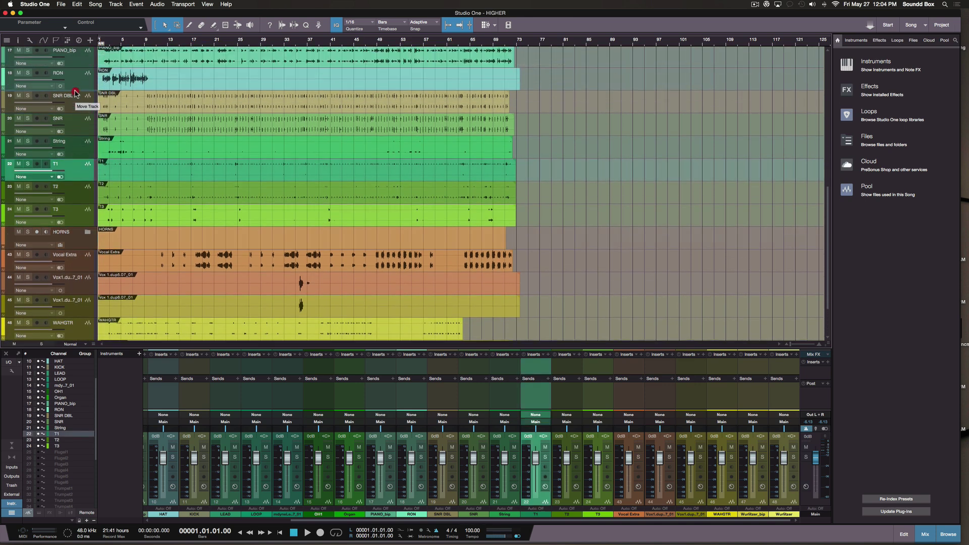
left_click(78, 169)
left_click(75, 220, "shift")
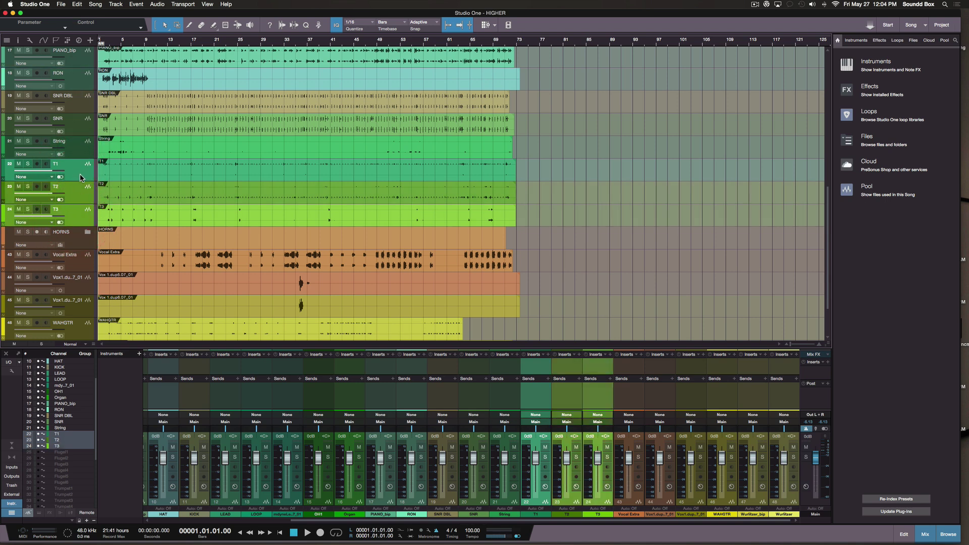
left_click_drag(78, 34, 75, 100)
scroll(91, 155, "down", 5)
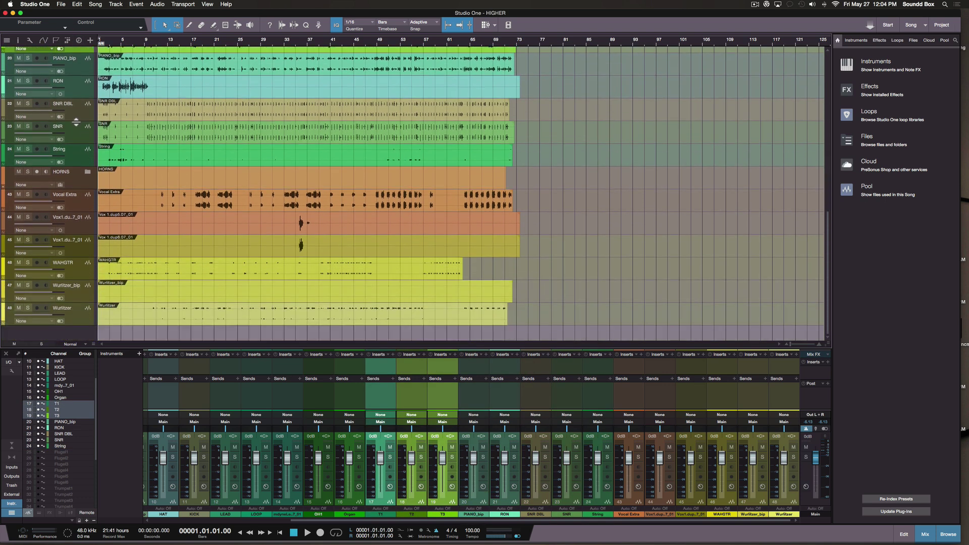
scroll(76, 122, "up", 2)
scroll(76, 125, "up", 1)
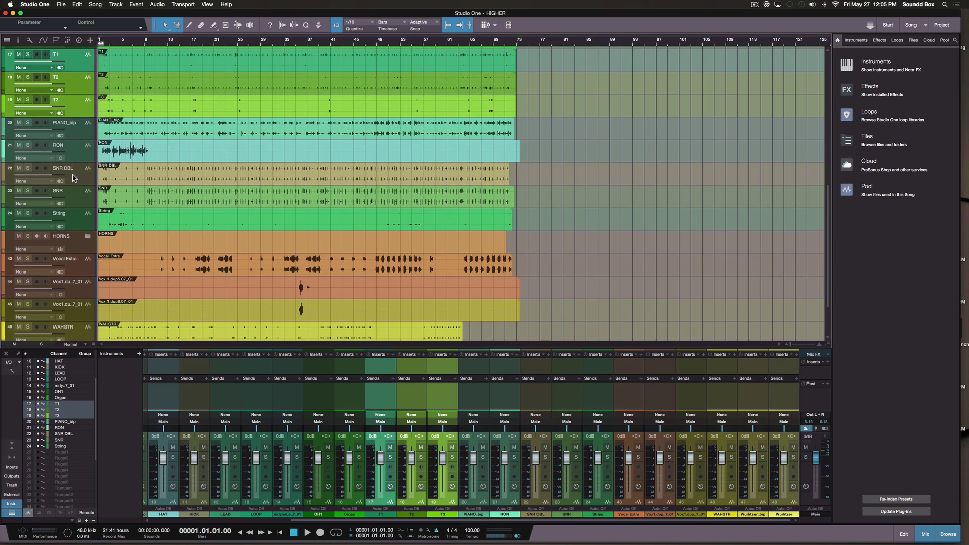
- Add the SNR and SNR DBL tracks to the T1–T3 selection
scroll(75, 100, "up", 1)
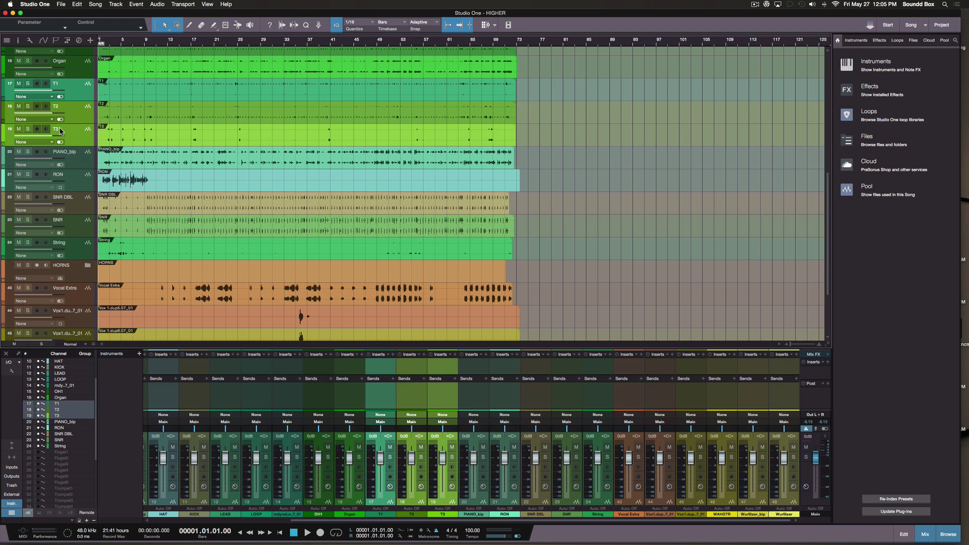
left_click(78, 229, "super")
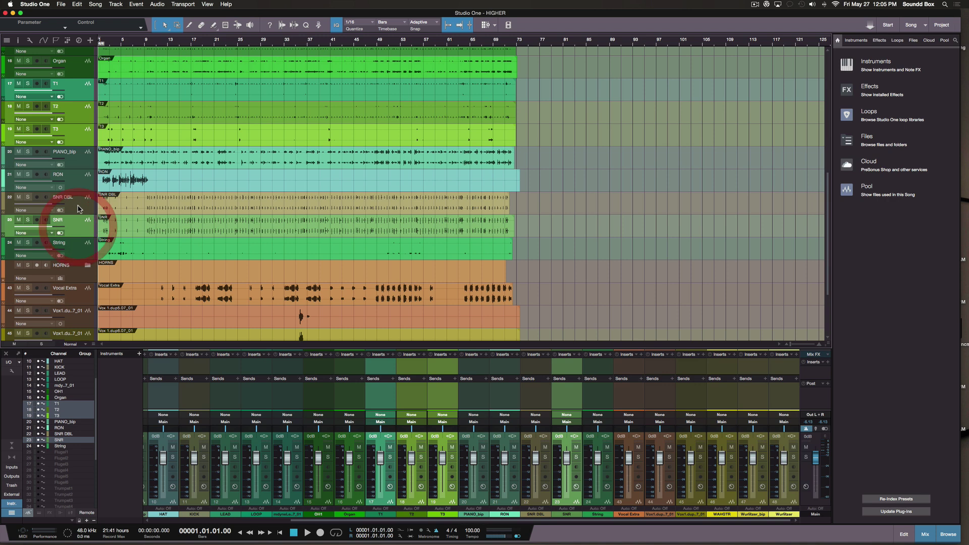
left_click(75, 206, "super")
scroll(89, 273, "down", 4)
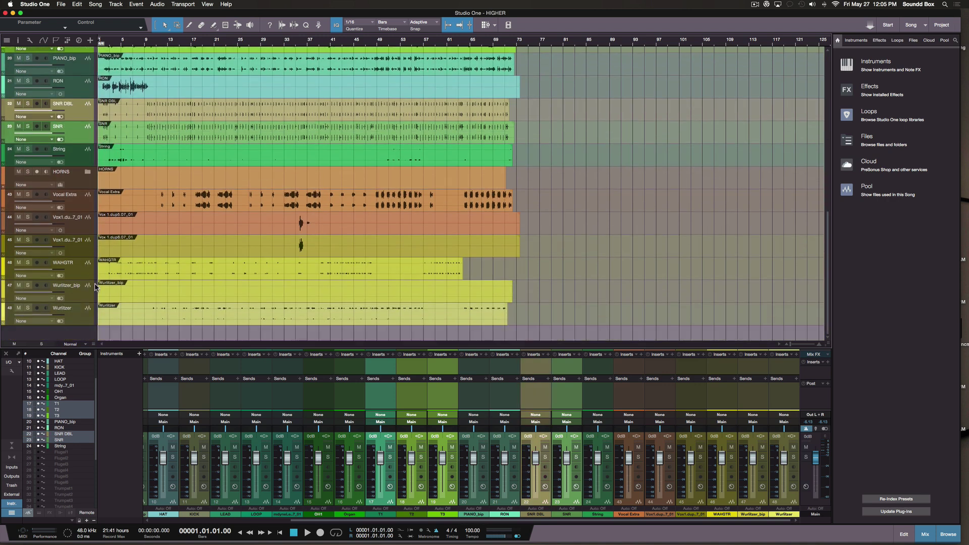
scroll(95, 286, "up", 10)
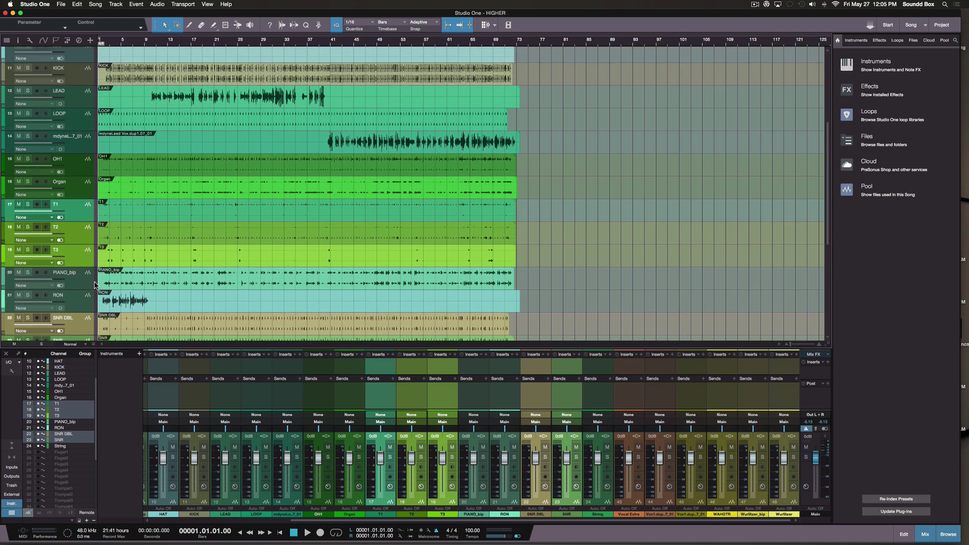
scroll(94, 285, "up", 3)
- Also add OH1, KICK and HAT to the drum selection
left_click(74, 242, "super")
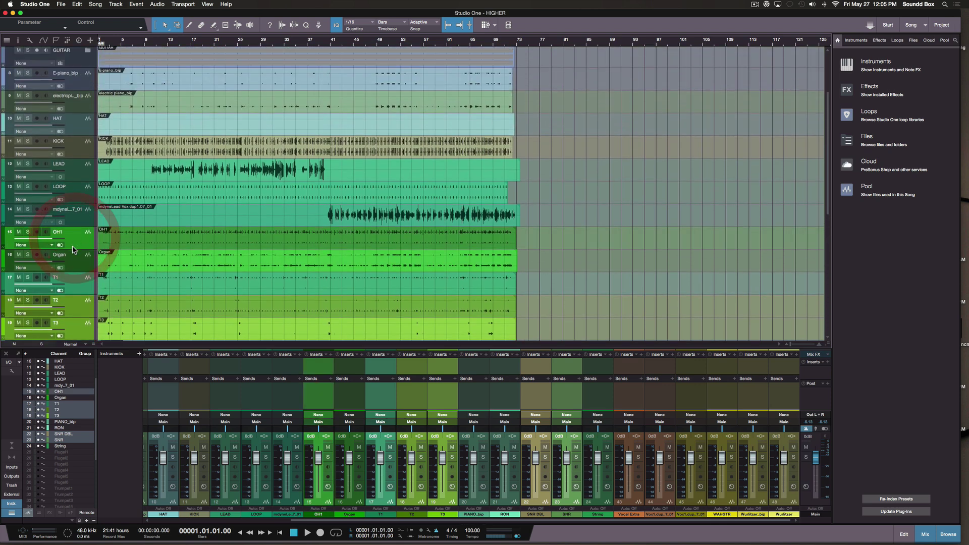
scroll(72, 211, "up", 1)
scroll(73, 211, "up", 1)
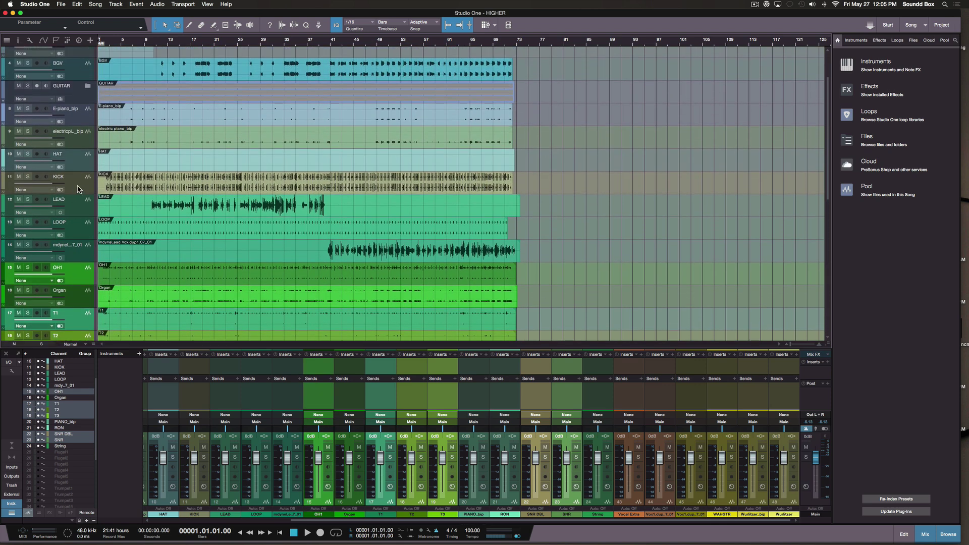
left_click(77, 184, "super")
left_click(79, 161, "super")
scroll(79, 169, "up", 3)
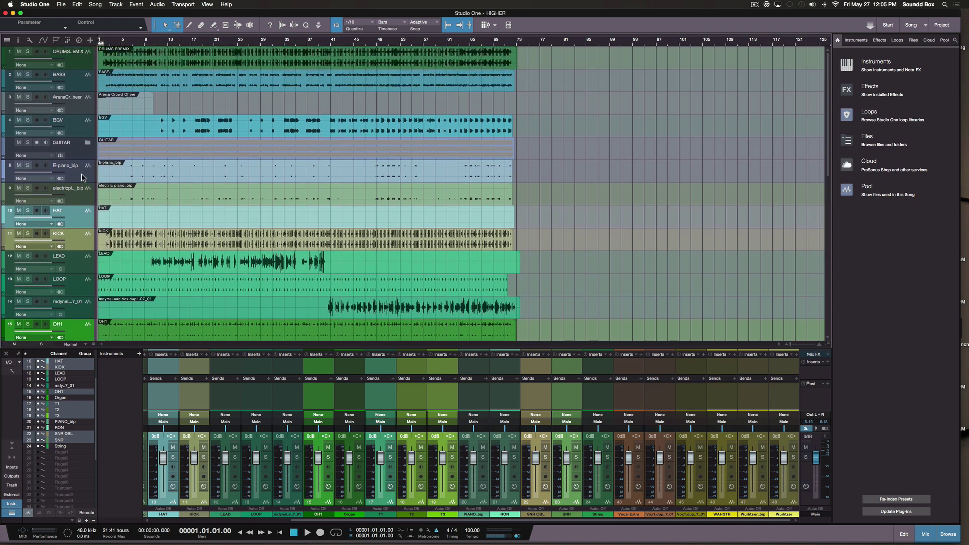
scroll(70, 122, "down", 3)
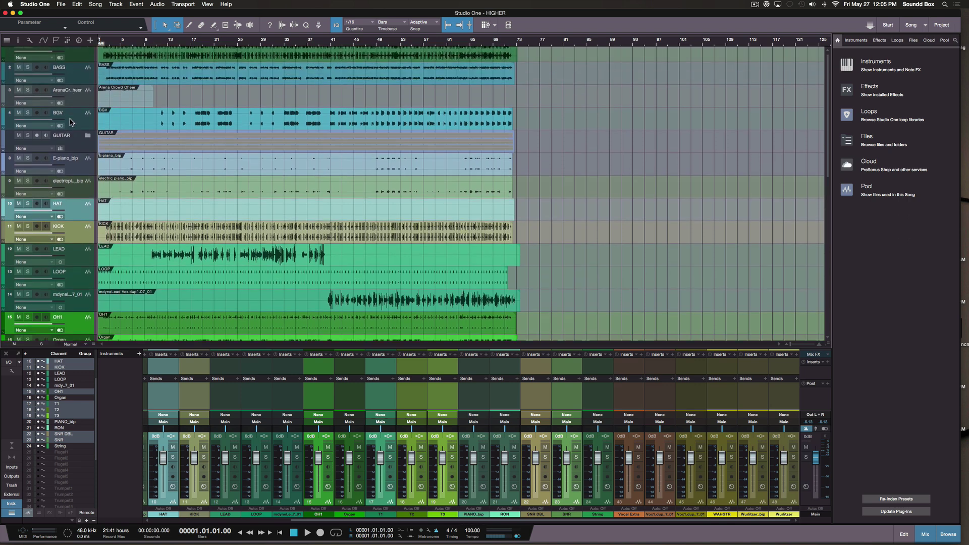
scroll(71, 122, "down", 4)
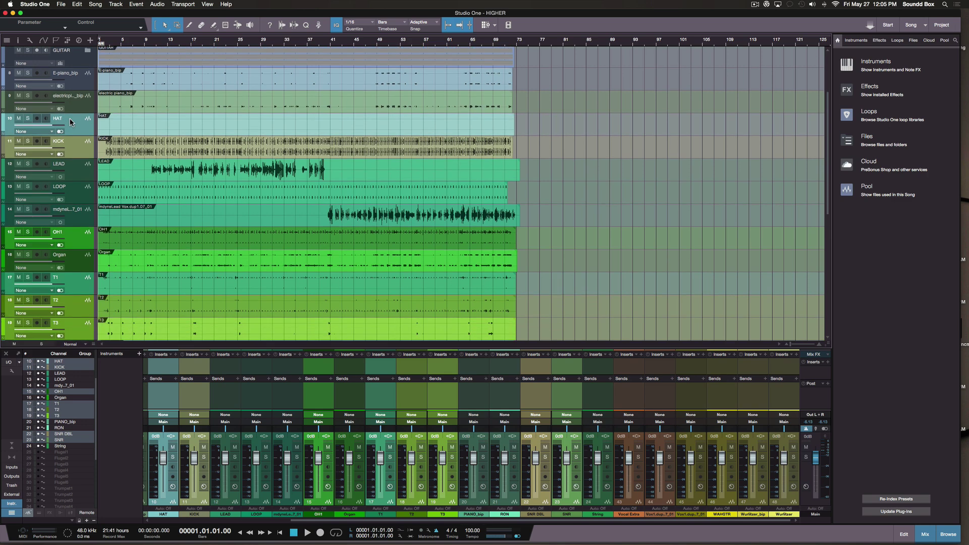
scroll(70, 121, "down", 10)
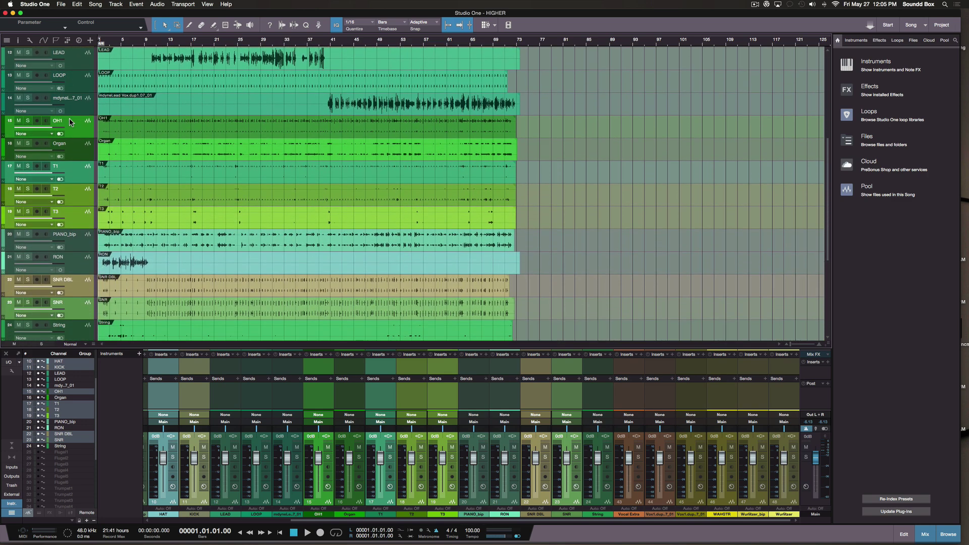
scroll(68, 118, "down", 1)
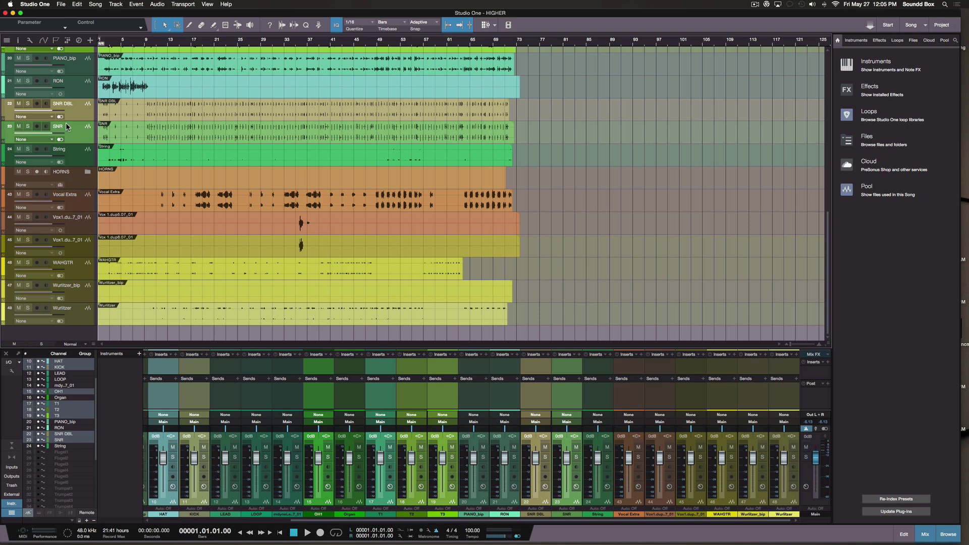
scroll(68, 127, "up", 5)
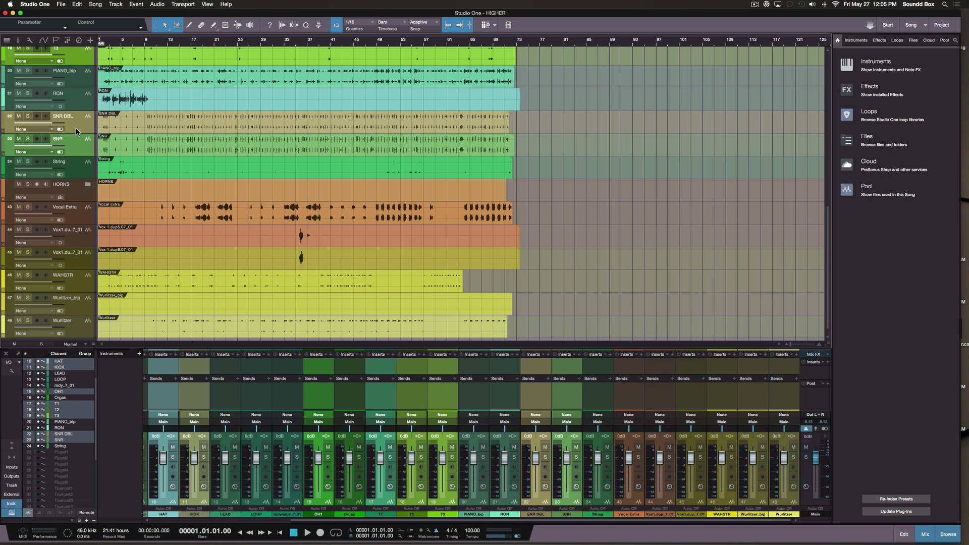
- Pack the selected drum tracks into a folder named DRUMS
key("super+g")
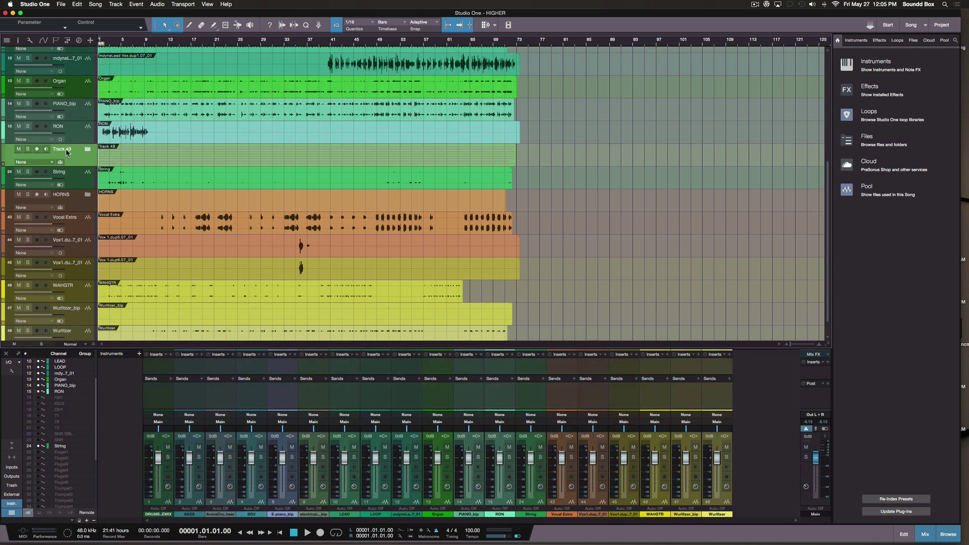
double_click(62, 149)
type("DRUMS")
key("Return")
- Move the DRUMS folder up to sit just below DRUMS_EMIX
scroll(96, 211, "up", 4)
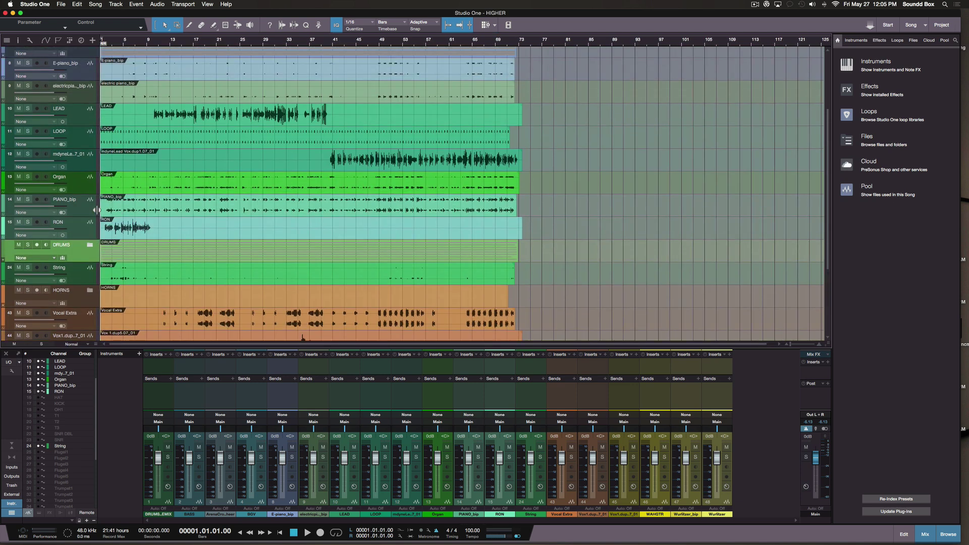
left_click_drag(78, 258, 78, 98)
scroll(78, 101, "up", 1)
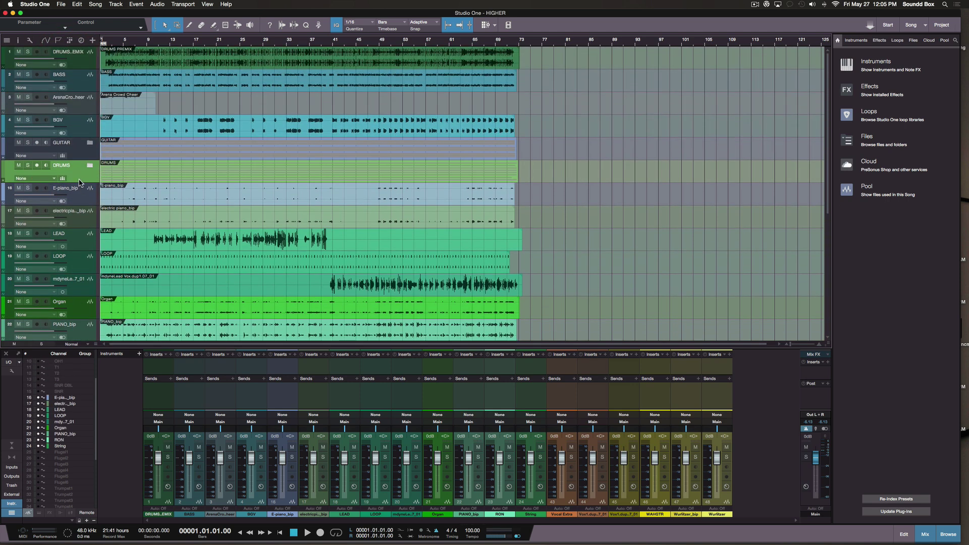
left_click_drag(79, 183, 79, 86)
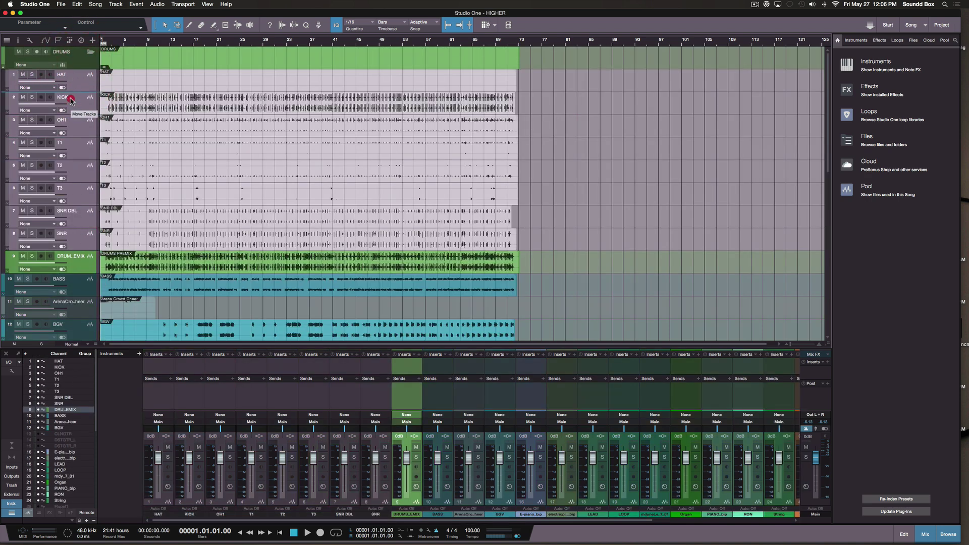
left_click(70, 77)
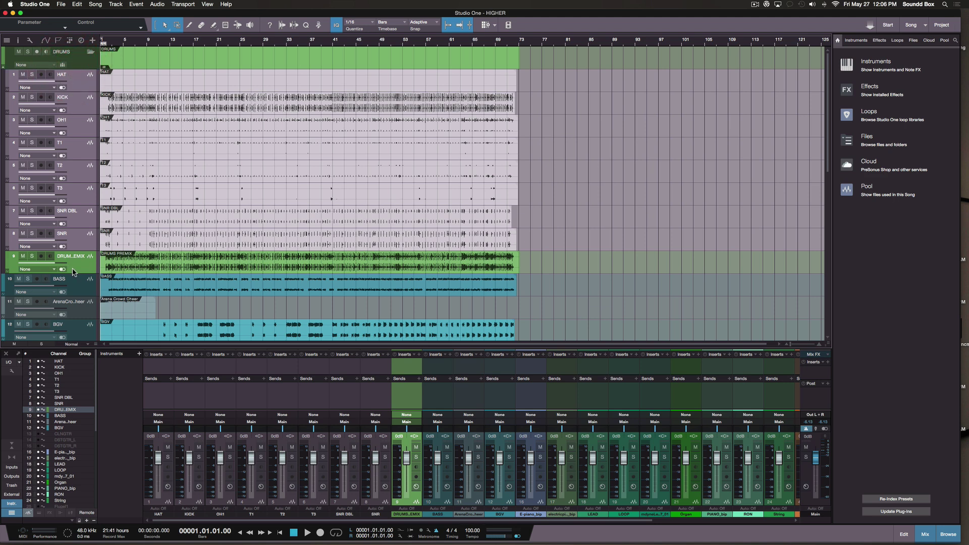
left_click(68, 74)
- Put DRUMS_EMIX at the top of the DRUMS folder, muted with volume at -53.4
left_click(72, 240)
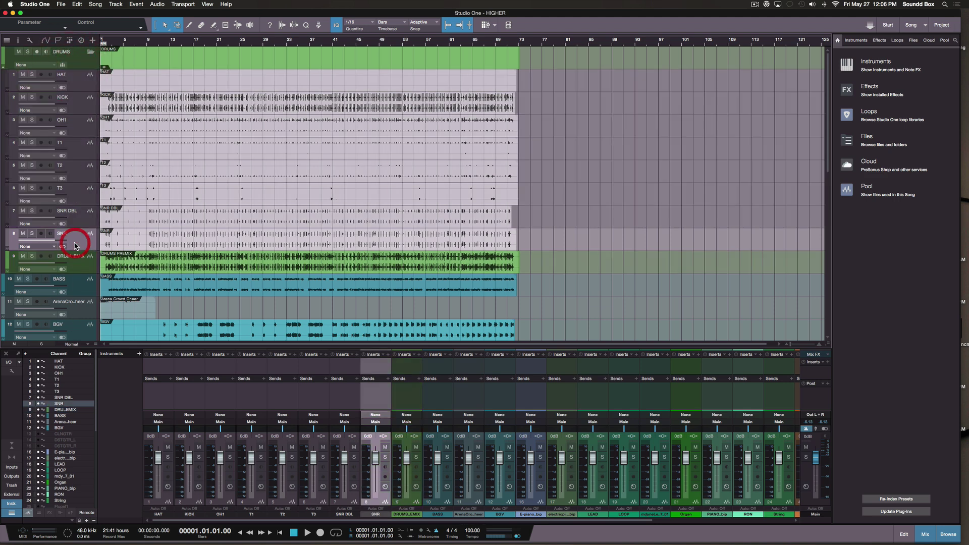
left_click(76, 268)
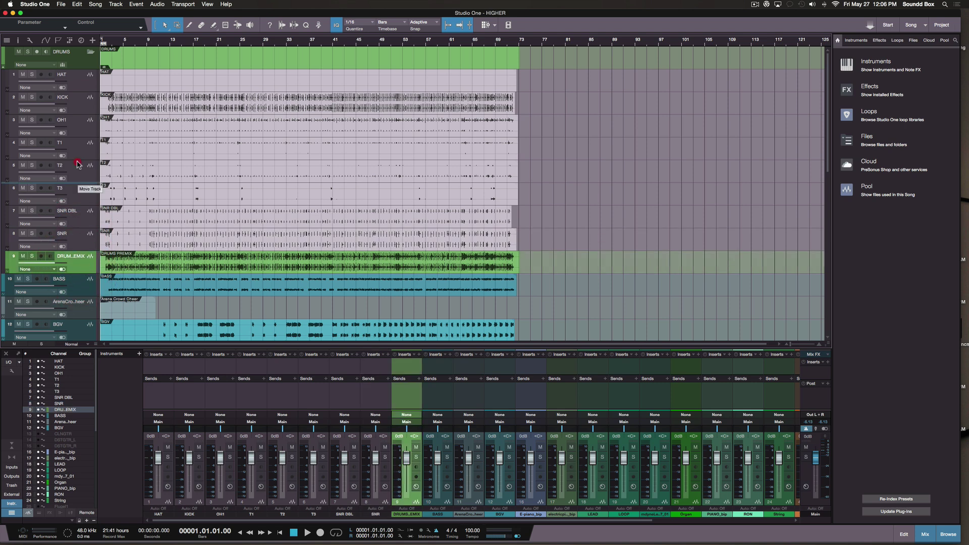
left_click_drag(71, 75, 71, 71)
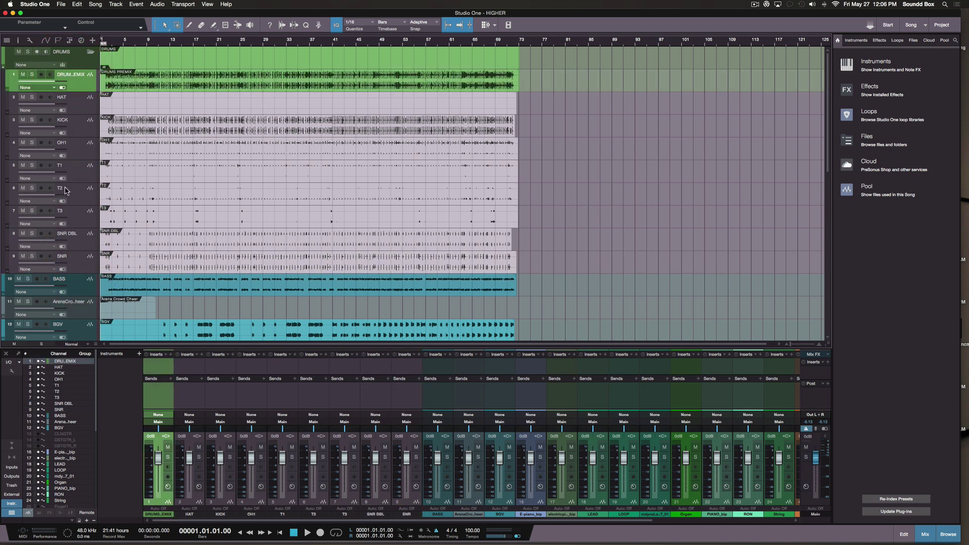
left_click(22, 75)
left_click_drag(53, 84, 19, 84)
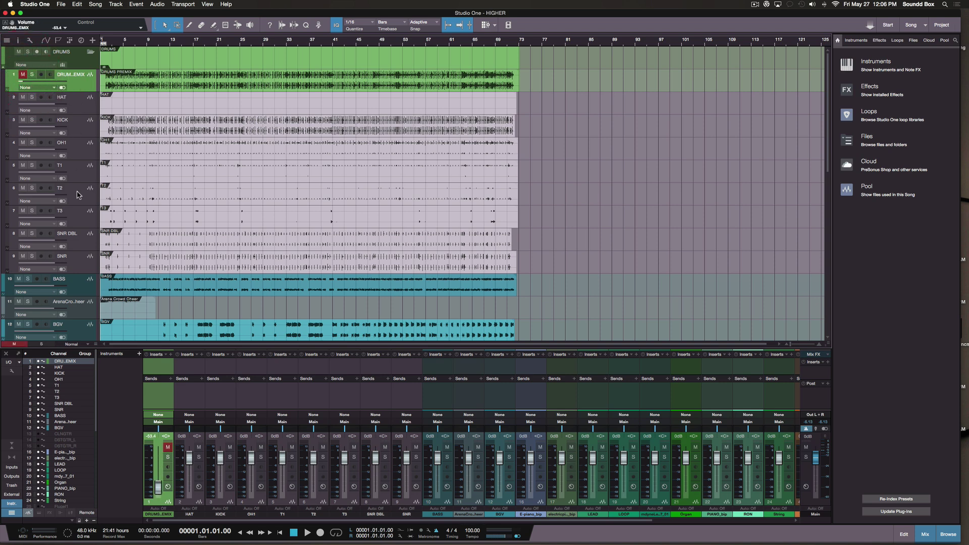
- Collapse the DRUMS folder
left_click(90, 52)
left_click(89, 53)
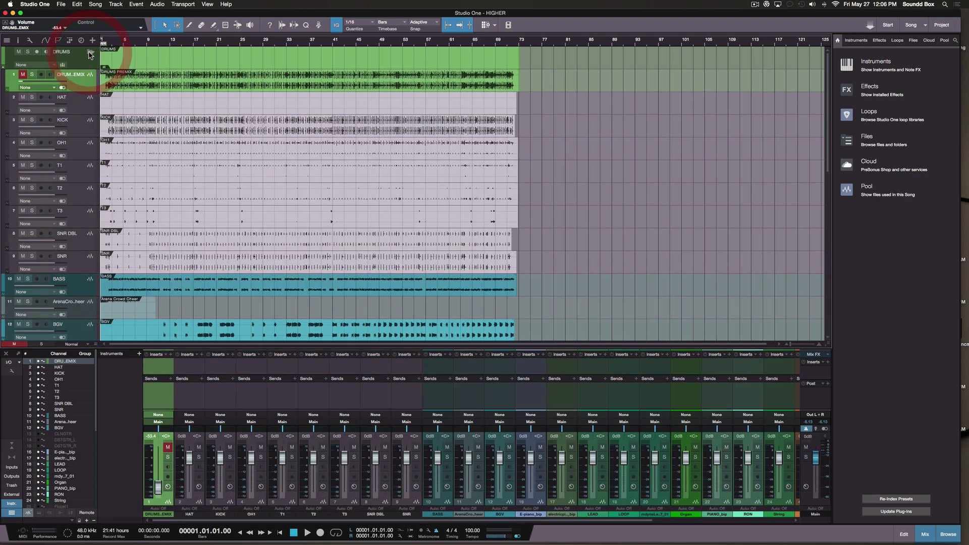
left_click(90, 53)
left_click(90, 53)
left_click(90, 53)
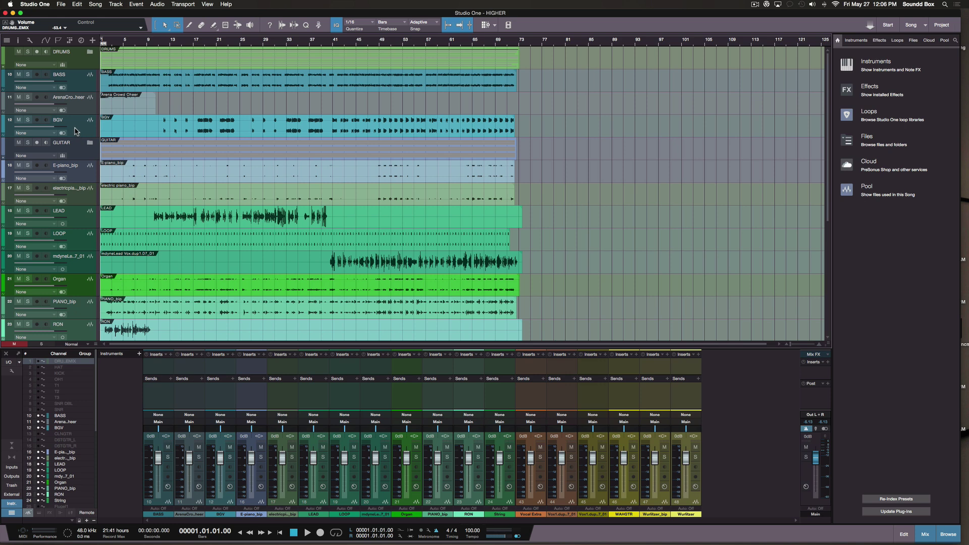
- Recolor the BGV track magenta
left_click(75, 131)
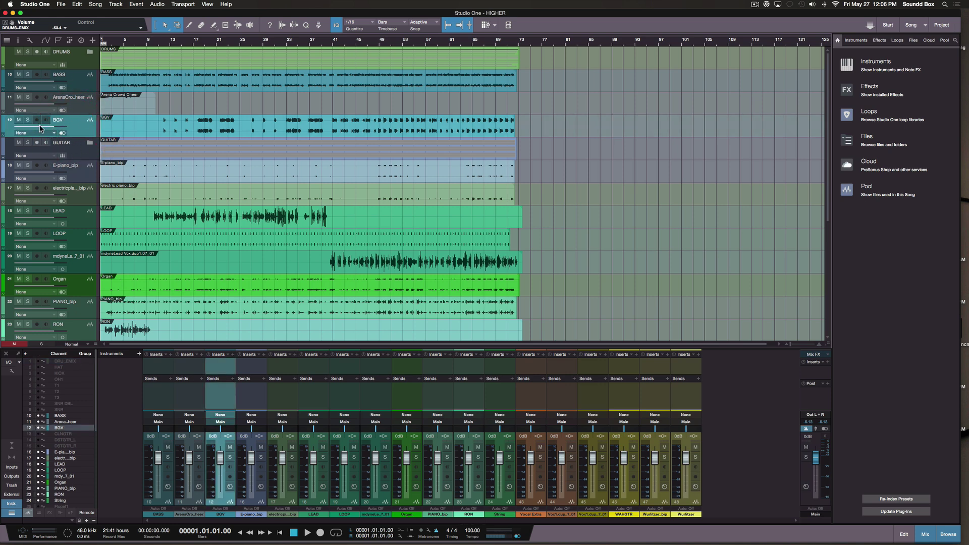
left_click(7, 127)
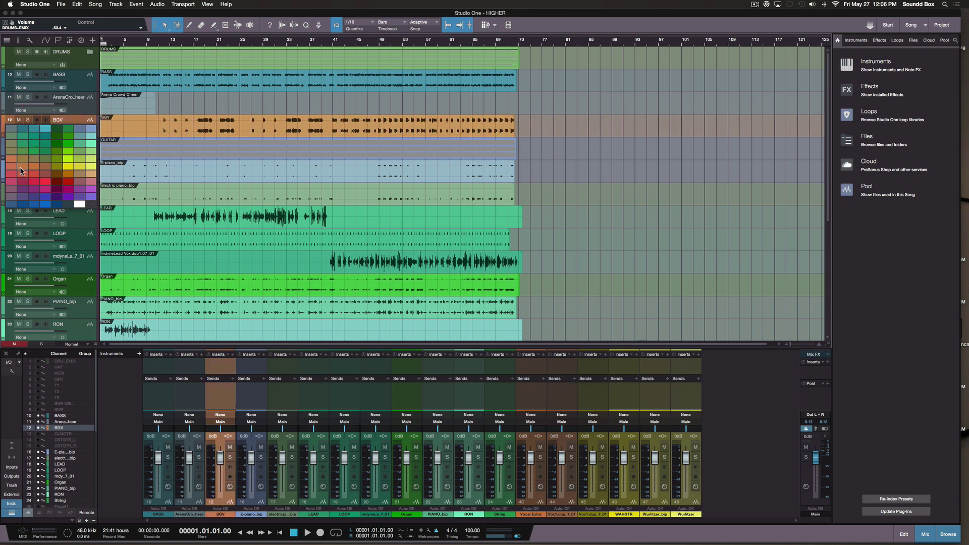
left_click(21, 170)
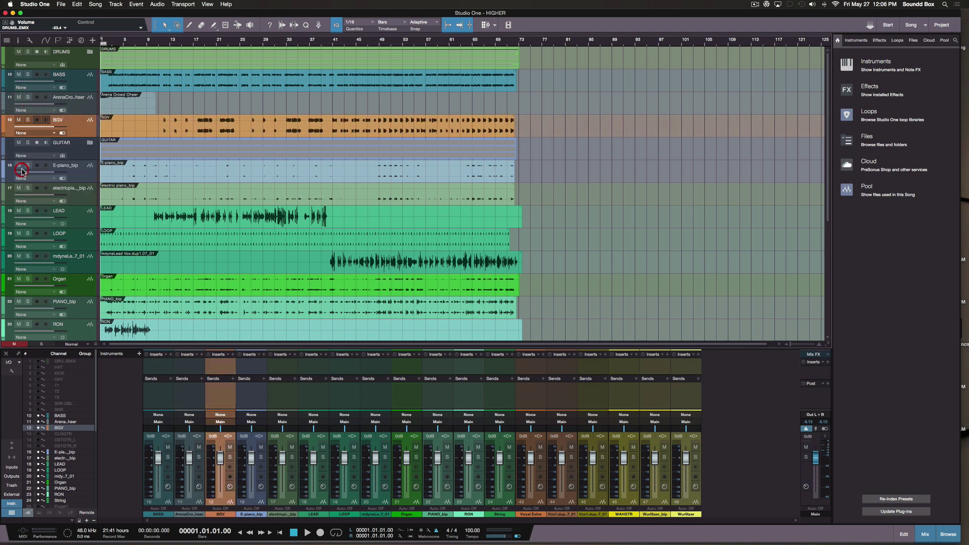
left_click(4, 129)
left_click(26, 191)
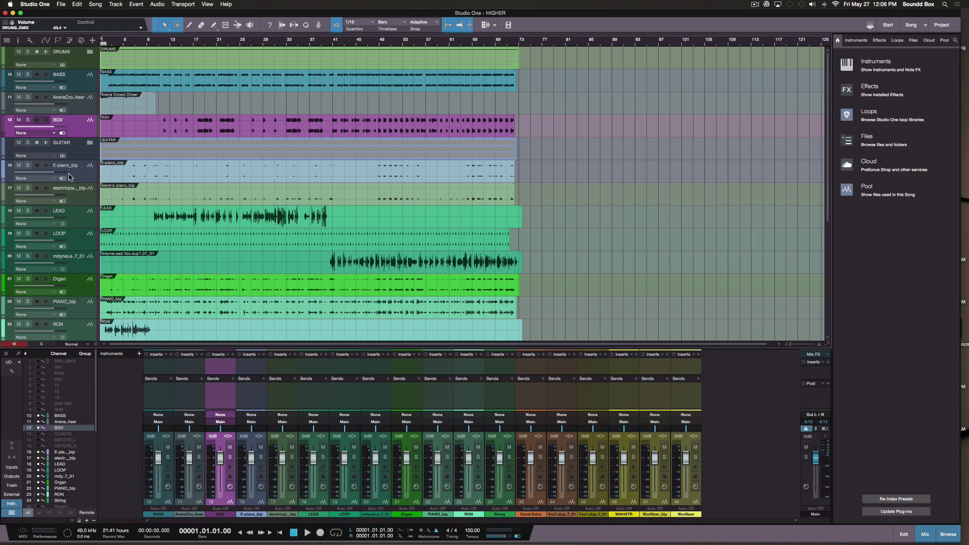
- Expand the GUITAR folder to check its tracks, then collapse it
left_click(73, 153)
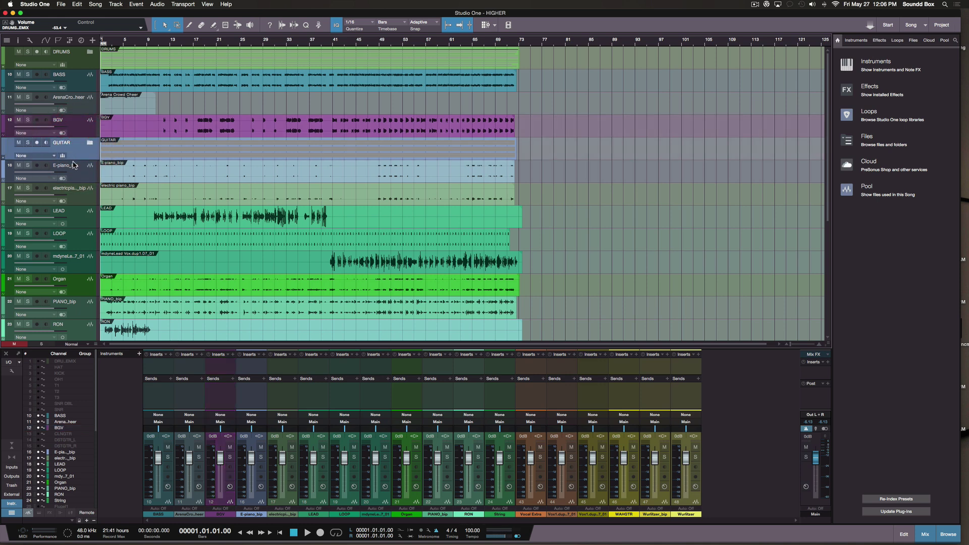
left_click(91, 143)
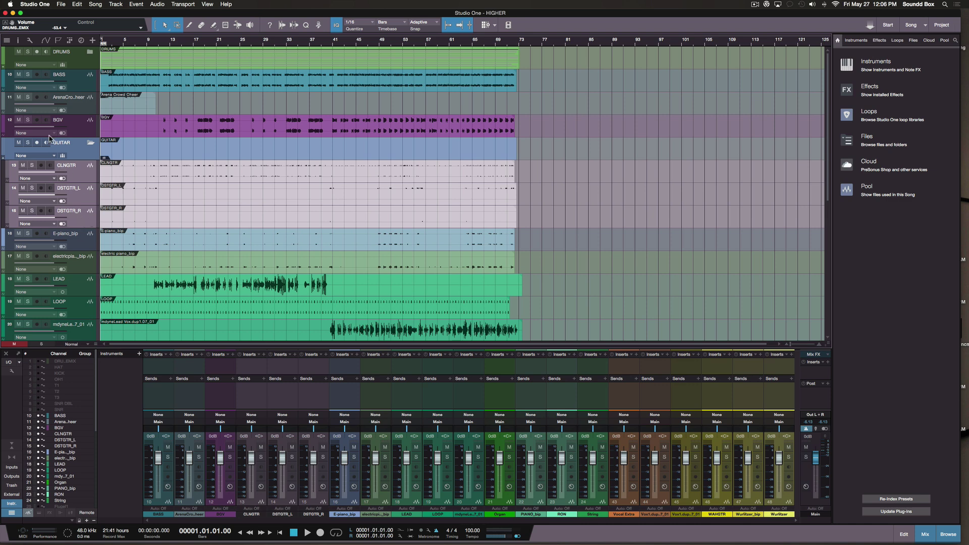
left_click(88, 144)
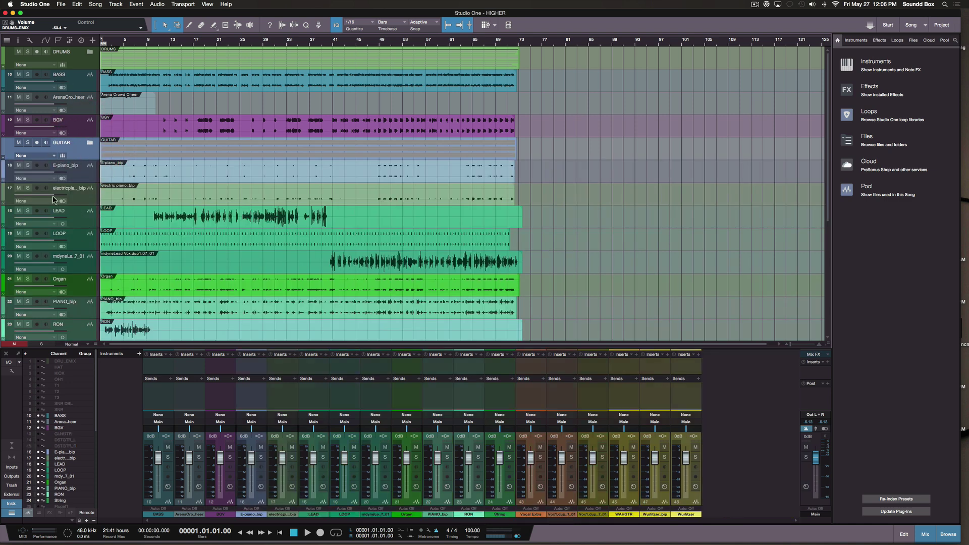
- Move LEAD above BGV, then select both E-piano_bip and electricpiano_bip
left_click(75, 224)
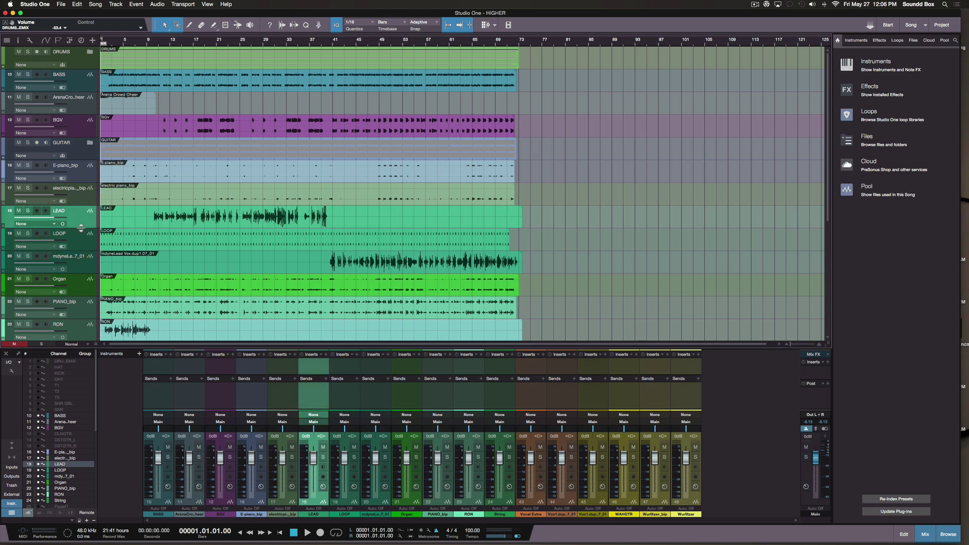
left_click_drag(76, 228, 70, 120)
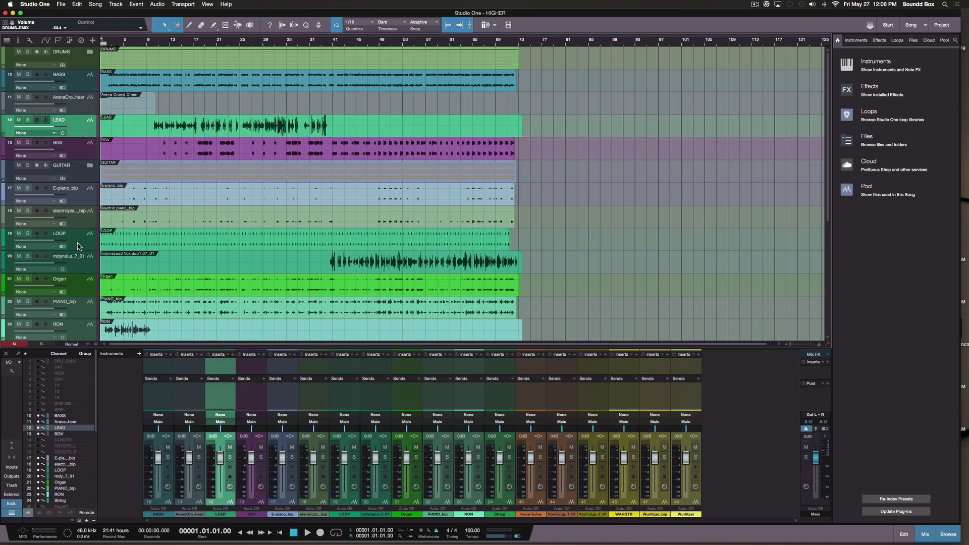
left_click(81, 199)
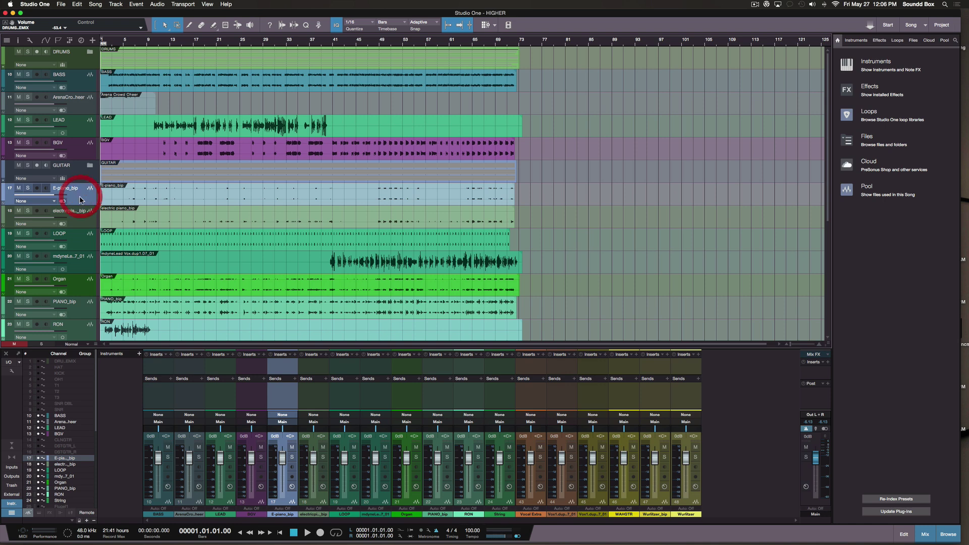
left_click(83, 224, "shift")
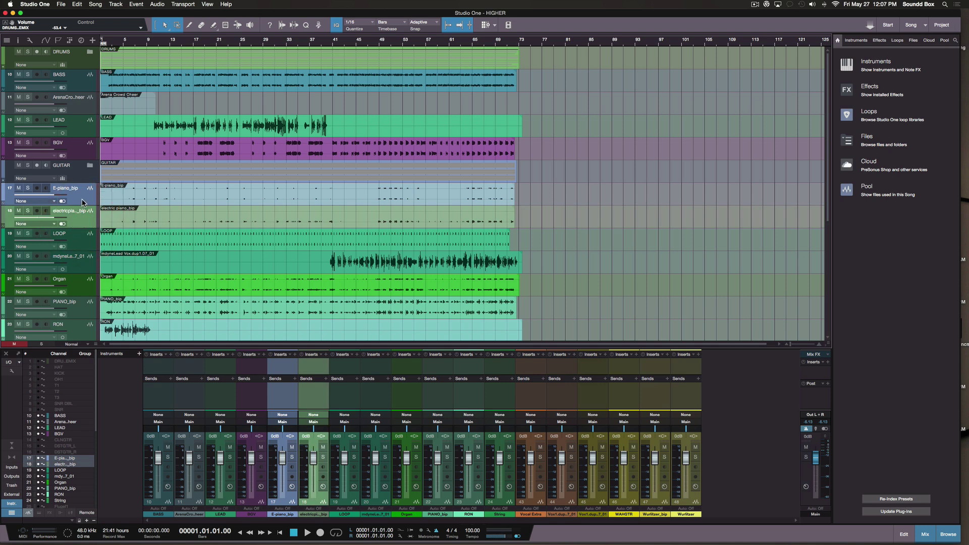
- Pack the two electric piano tracks into a folder named EP and move PIANO_bip up beside it
right_click(83, 200)
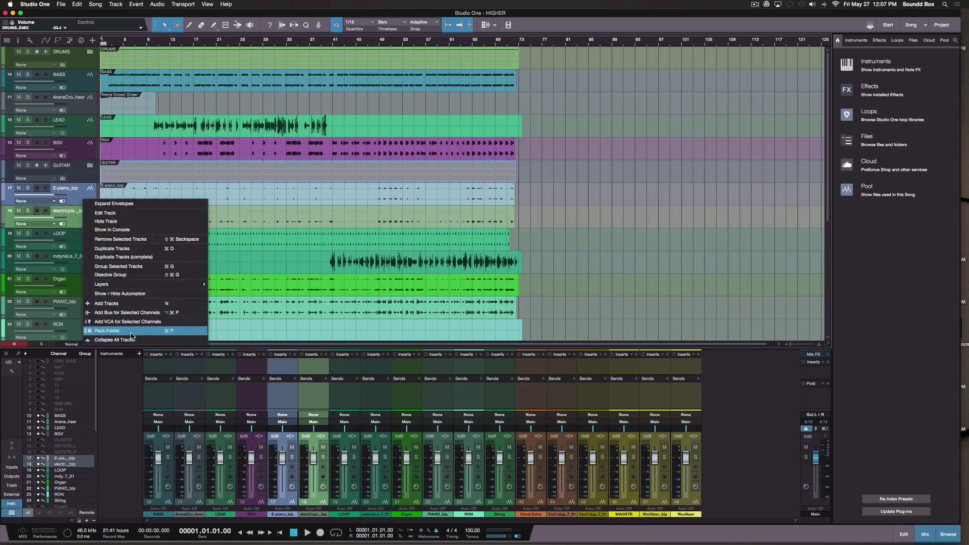
left_click(107, 330)
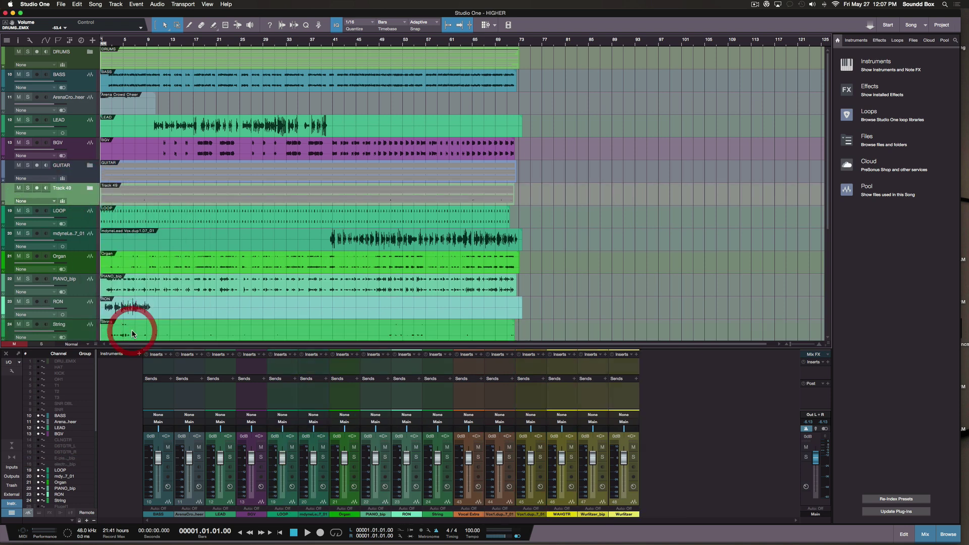
double_click(60, 186)
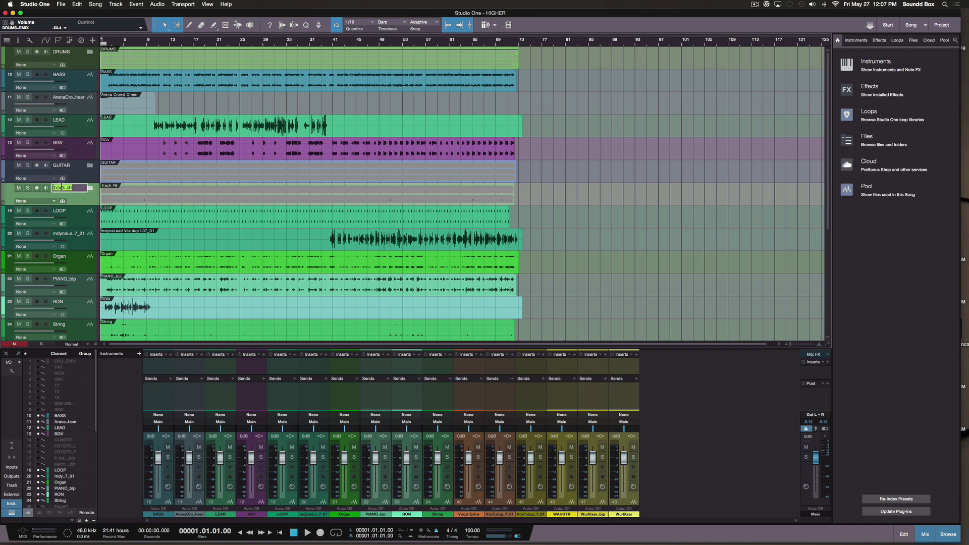
type("EP")
key("Return")
left_click_drag(79, 291, 68, 187)
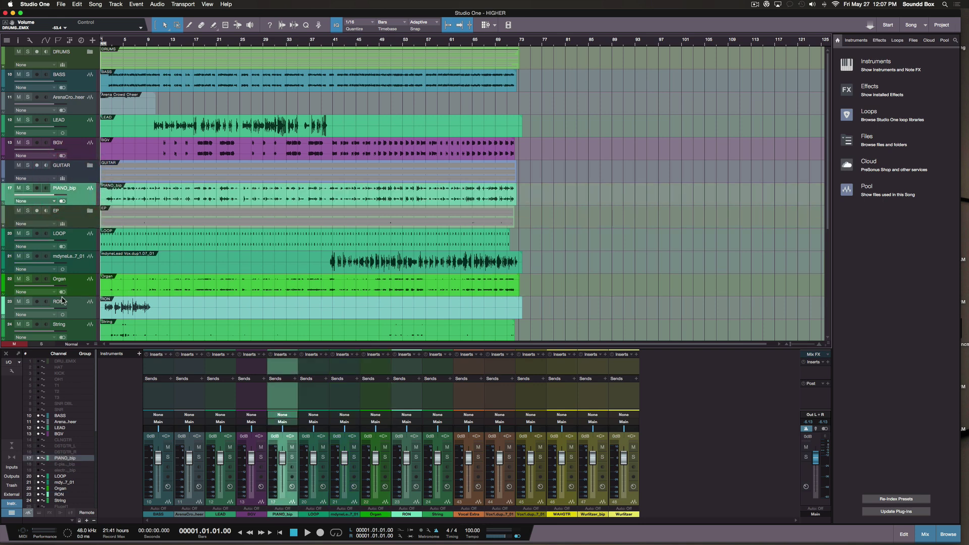
- Move the LOOP track to the top of the track list
scroll(67, 270, "down", 2)
scroll(78, 212, "up", 2)
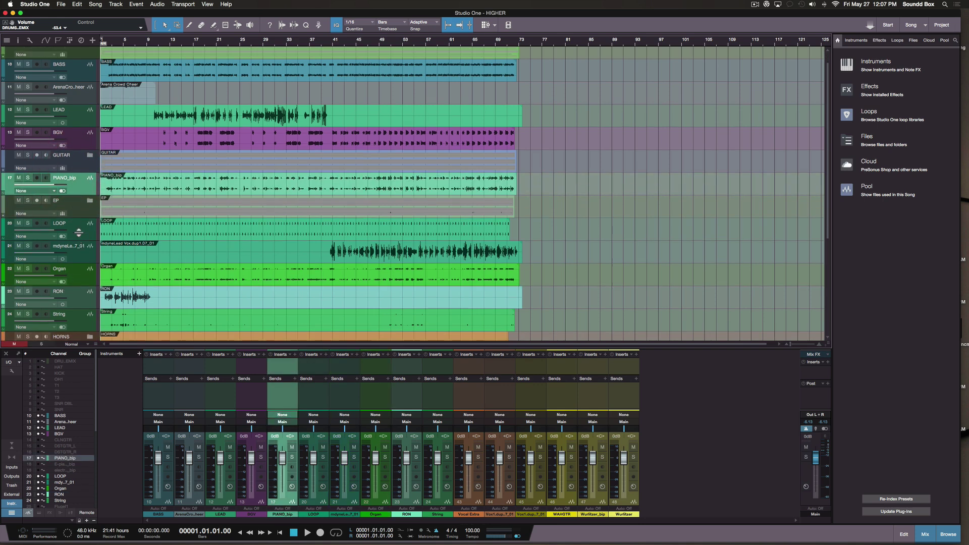
left_click(78, 245)
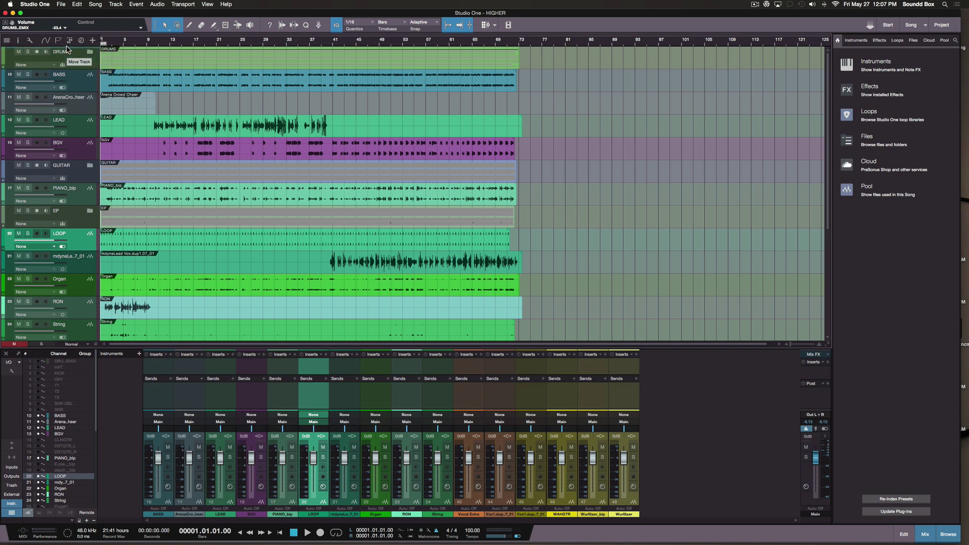
left_click_drag(67, 48, 67, 50)
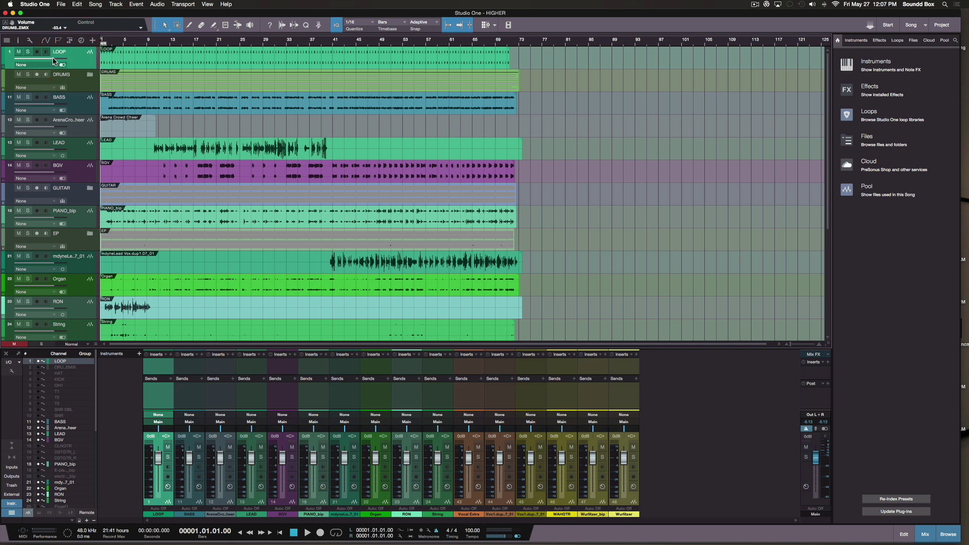
- Lower the LOOP track's volume to -6.7 dB
left_click_drag(54, 61, 49, 61)
left_click(81, 62)
scroll(112, 184, "down", 5)
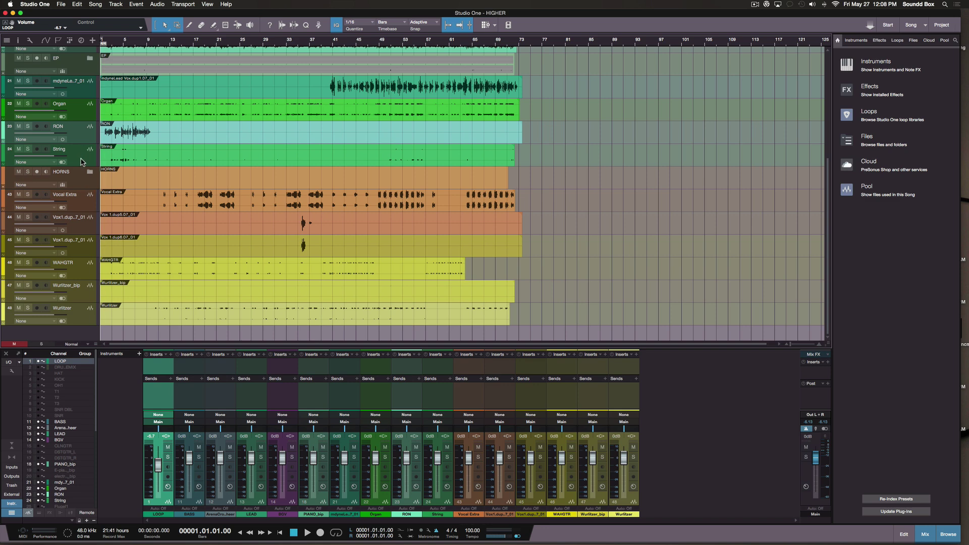
- Pack Vocal Extra and both Vox duplicates into a folder named ADLIBS and move it up the list
left_click(85, 251)
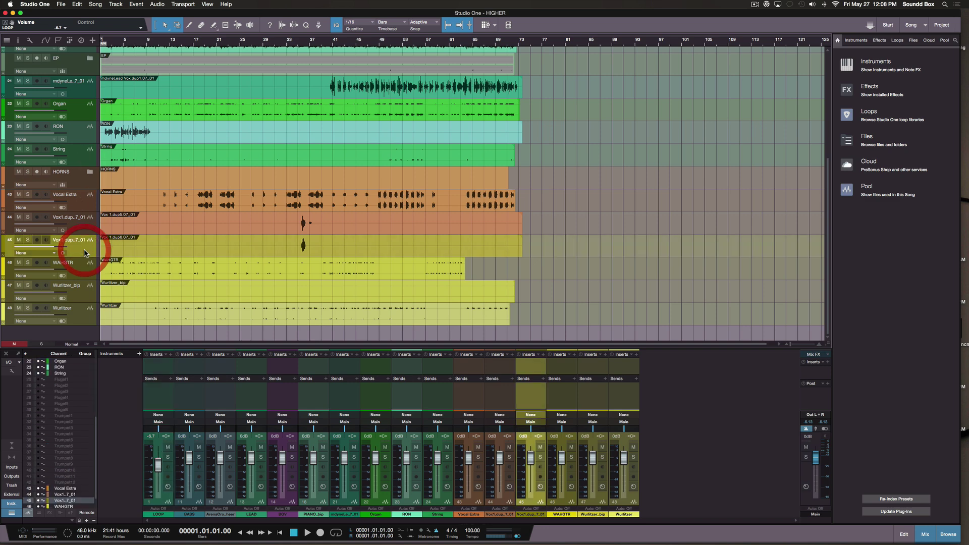
left_click(84, 206, "shift")
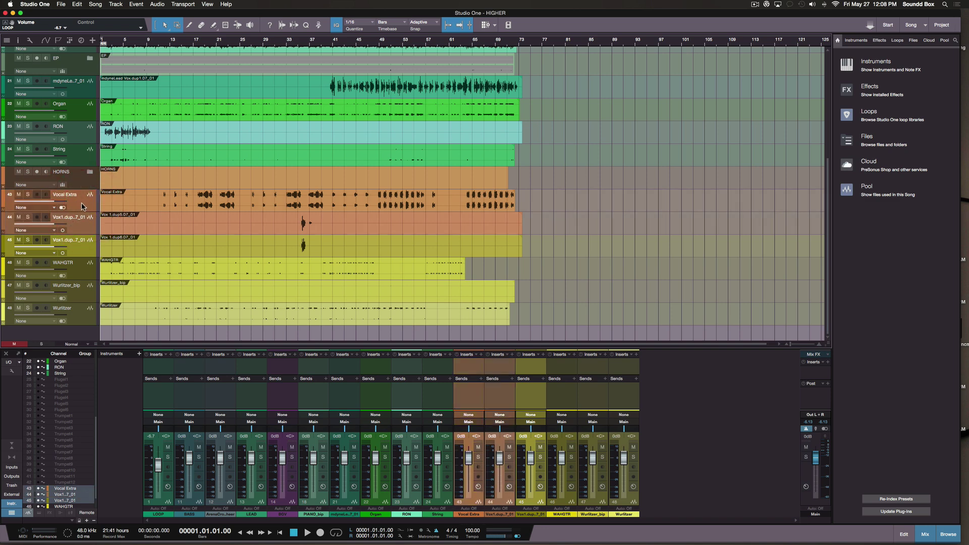
key("super+shift+g")
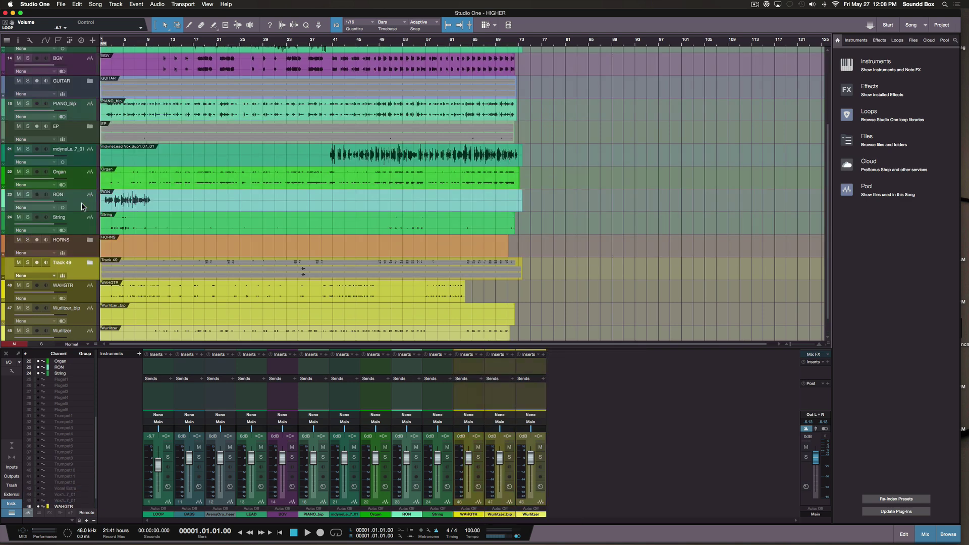
double_click(61, 262)
type("ADLIBS")
key("Return")
left_click_drag(72, 266, 70, 79)
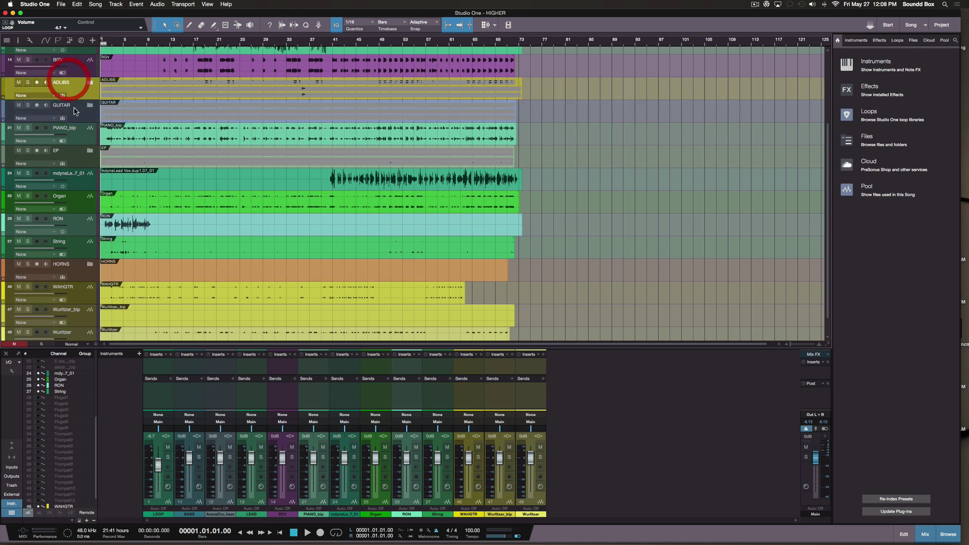
- Place the ADLIBS folder between LEAD and BGV and colour the LEAD track red
scroll(77, 117, "up", 3)
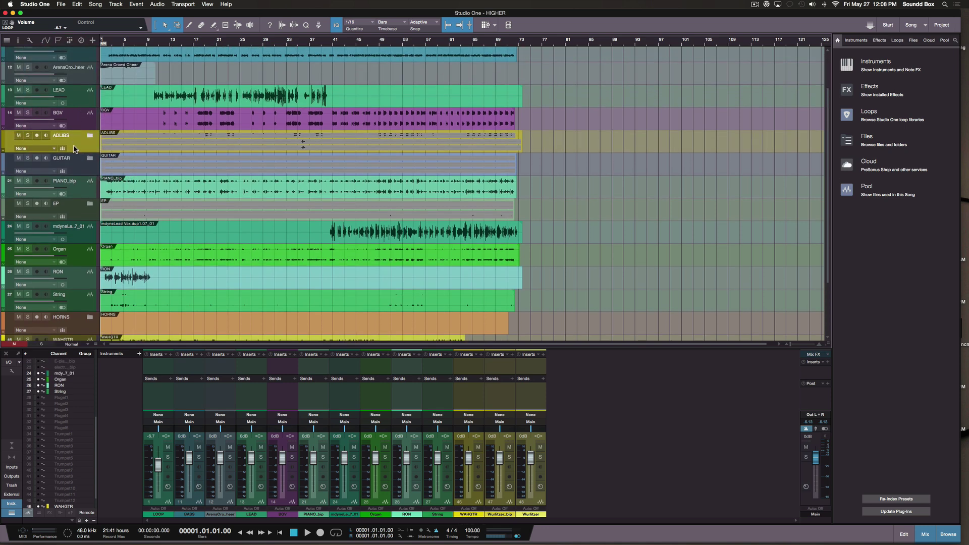
left_click_drag(74, 149, 71, 105)
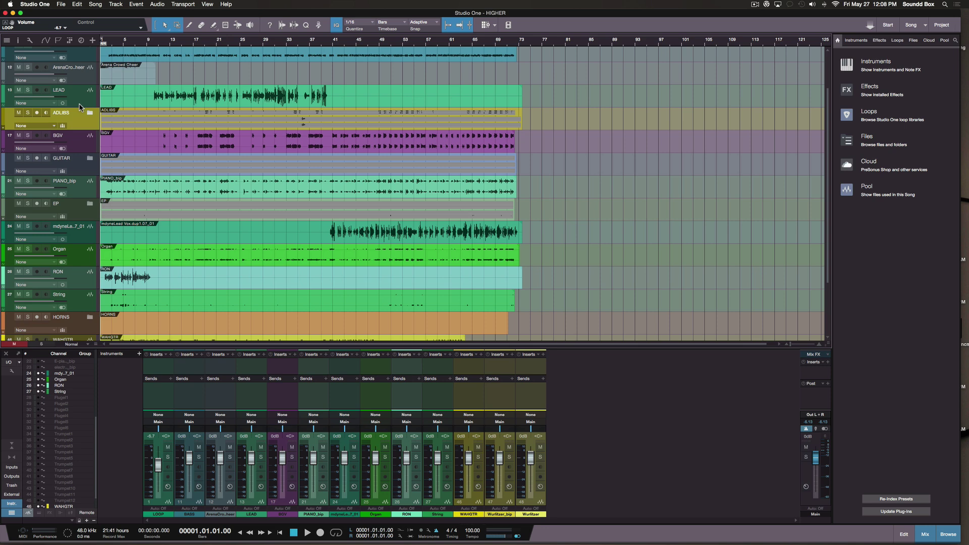
left_click(4, 96)
left_click(36, 151)
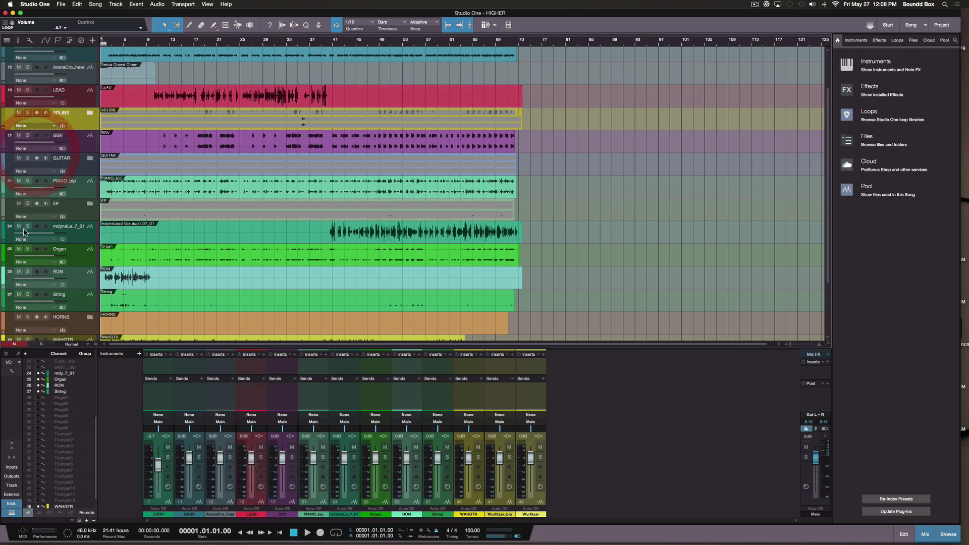
- Move the mdyneLead track directly under LEAD
scroll(73, 161, "down", 5)
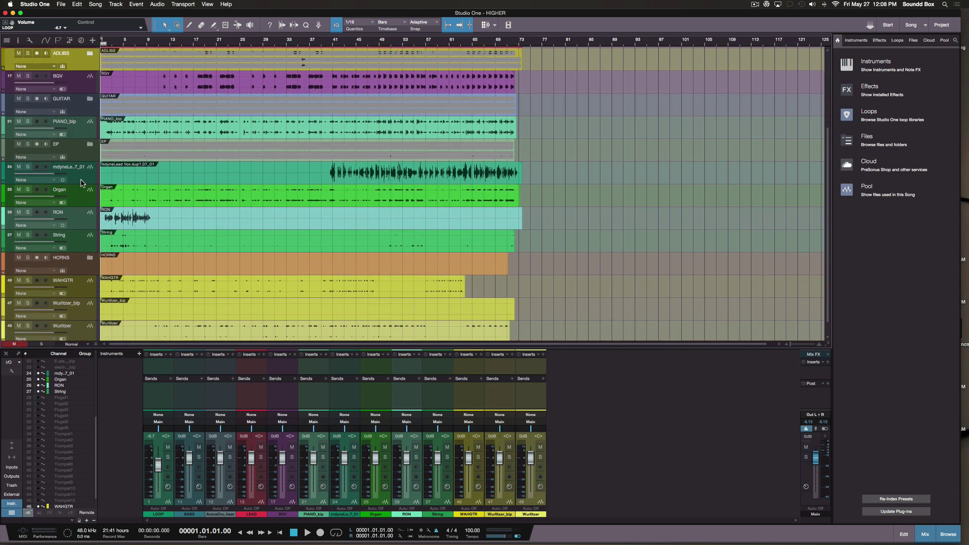
left_click(81, 180)
scroll(81, 180, "up", 2)
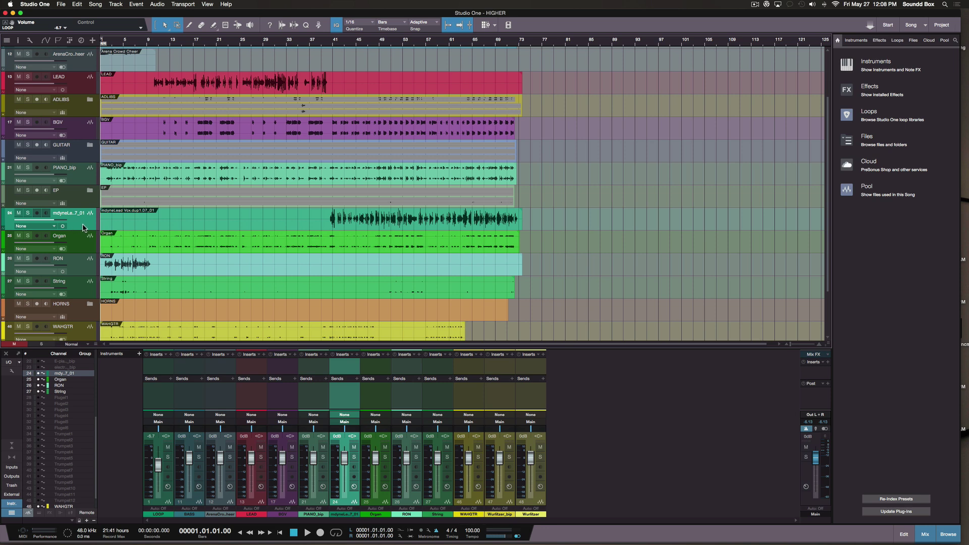
left_click_drag(84, 223, 71, 101)
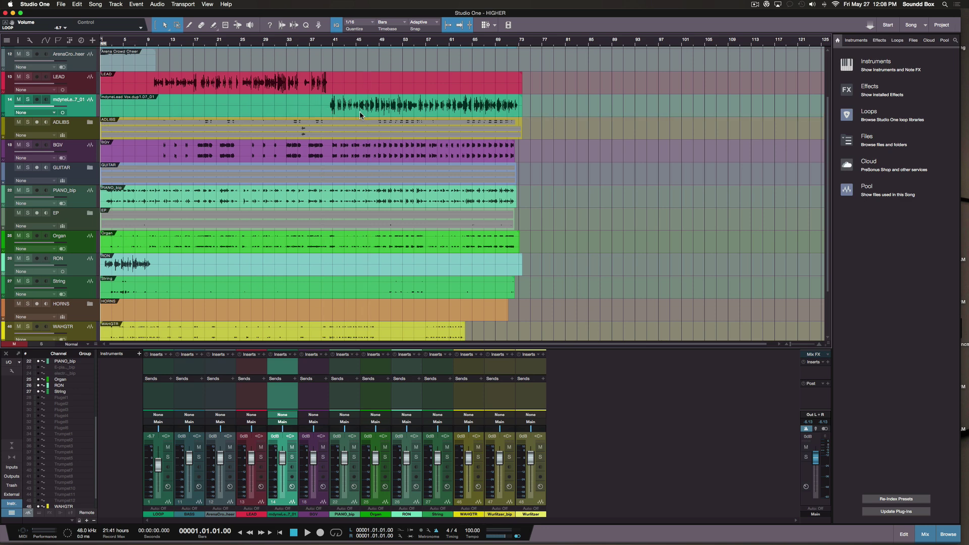
- Trim the mdyneLead vocal event to start at bar 40, undoing a trial move onto LEAD
left_click_drag(99, 112, 328, 108)
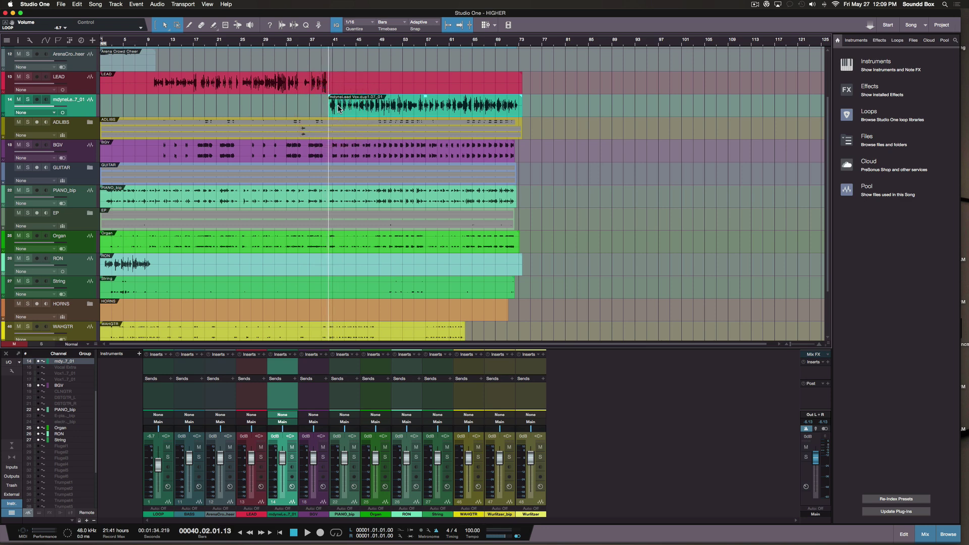
left_click_drag(366, 107, 363, 81)
left_click(356, 107)
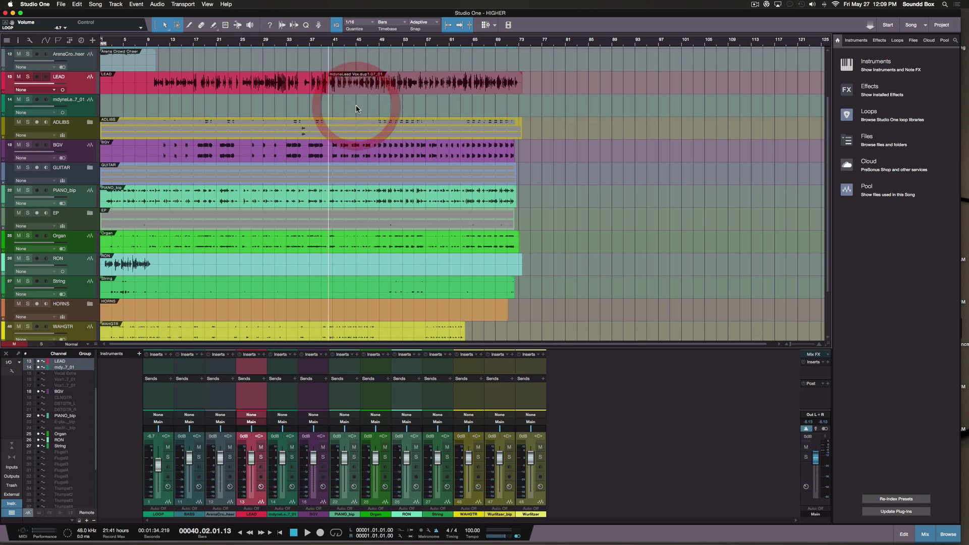
key("super+z")
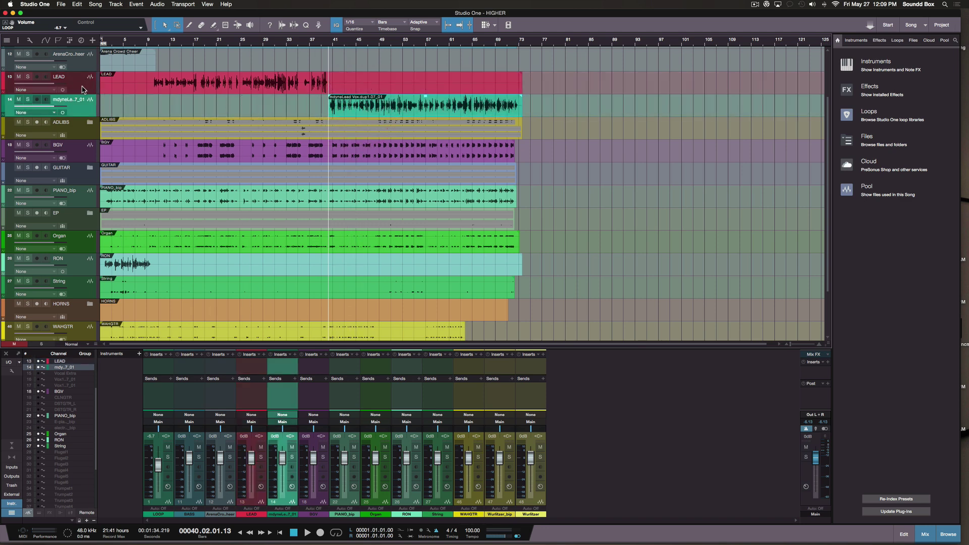
- Show and then hide the LEAD track's automation lanes
left_click(87, 91)
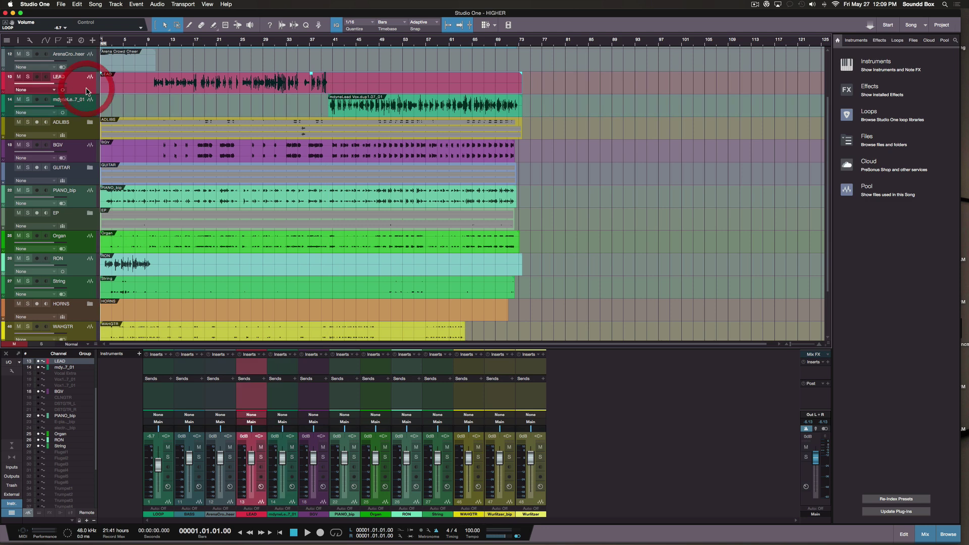
left_click(3, 93)
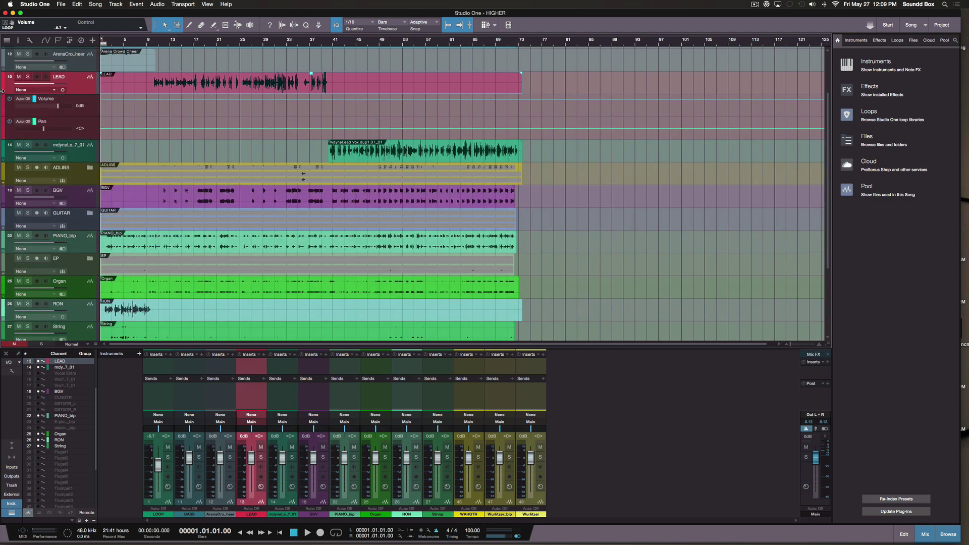
left_click(4, 93)
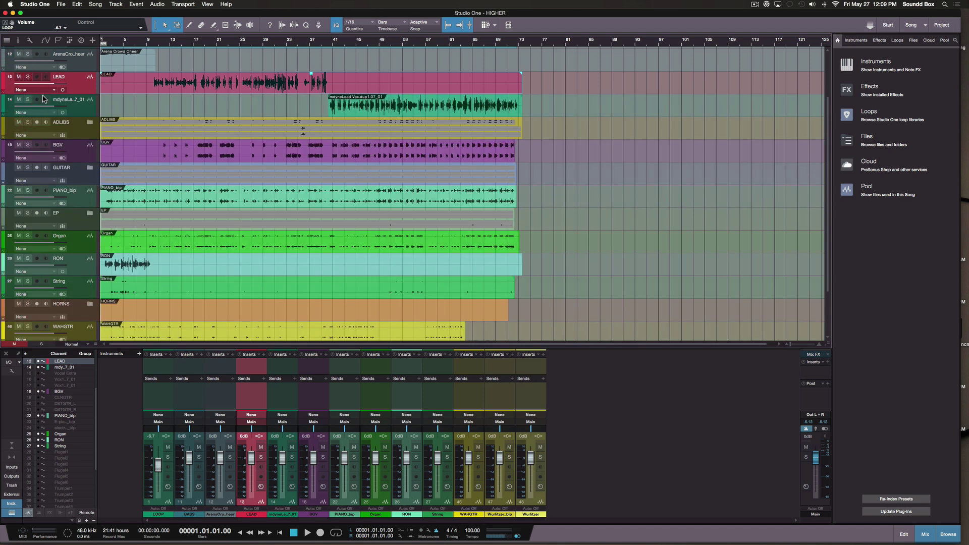
- Add an empty layer to LEAD, then snap the mdyneLead event to bar 40 and nudge it one beat later
right_click(80, 89)
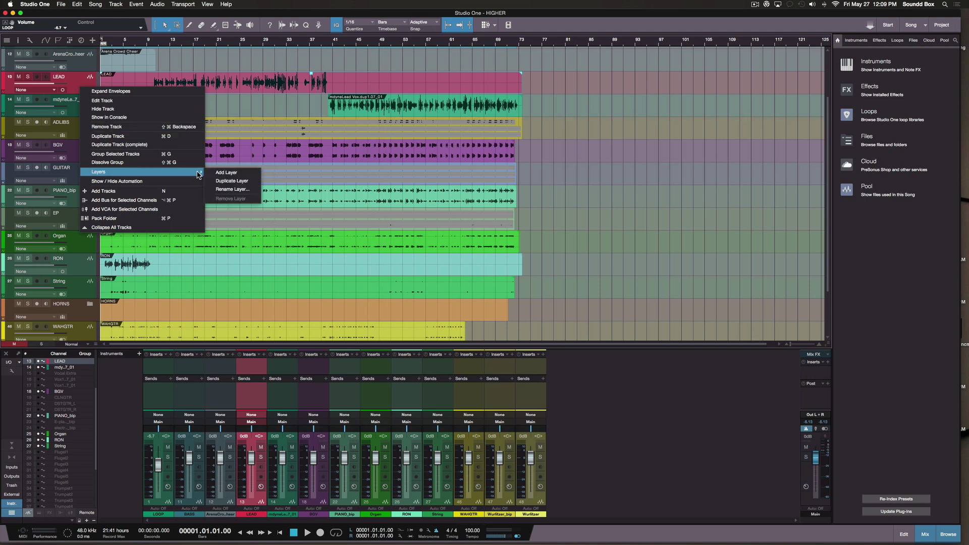
left_click(218, 173)
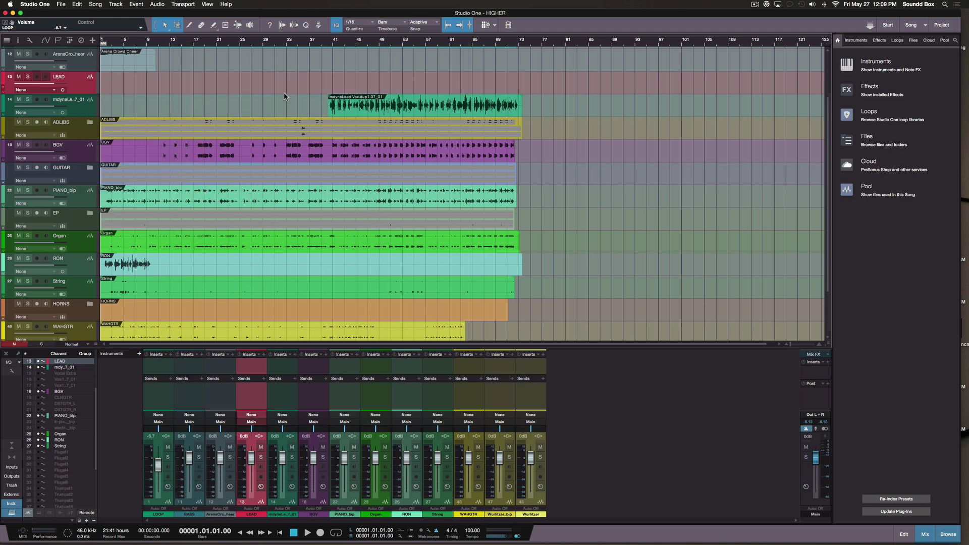
left_click(368, 111)
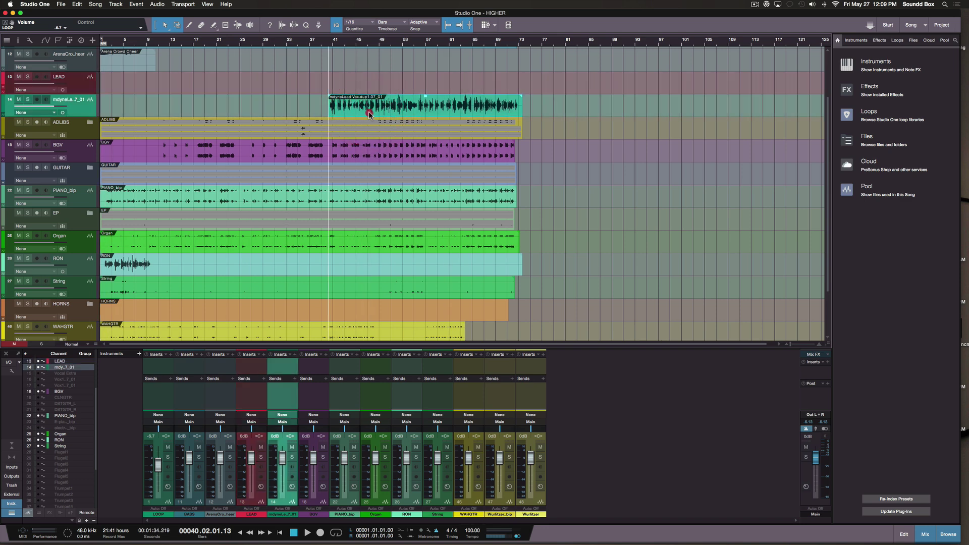
left_click_drag(368, 111, 368, 99)
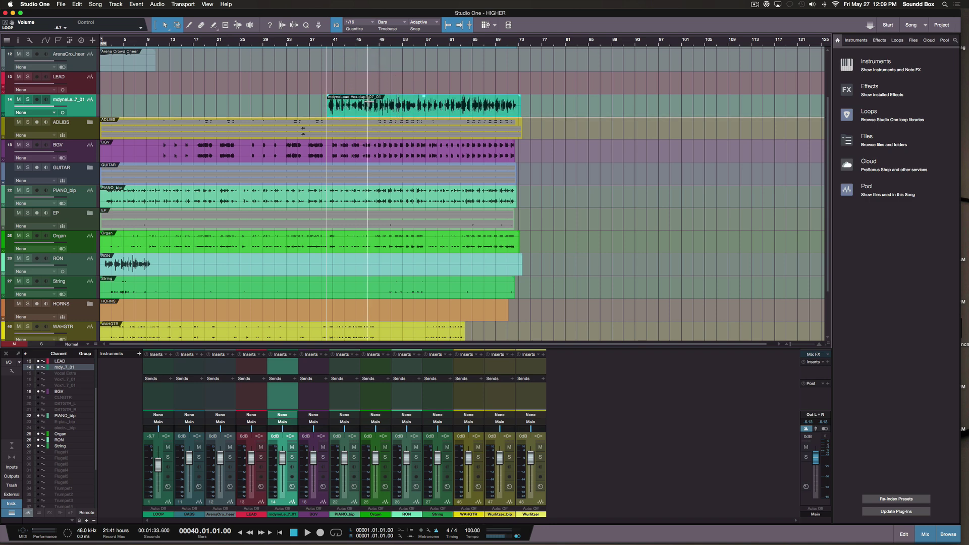
left_click_drag(369, 100, 374, 100)
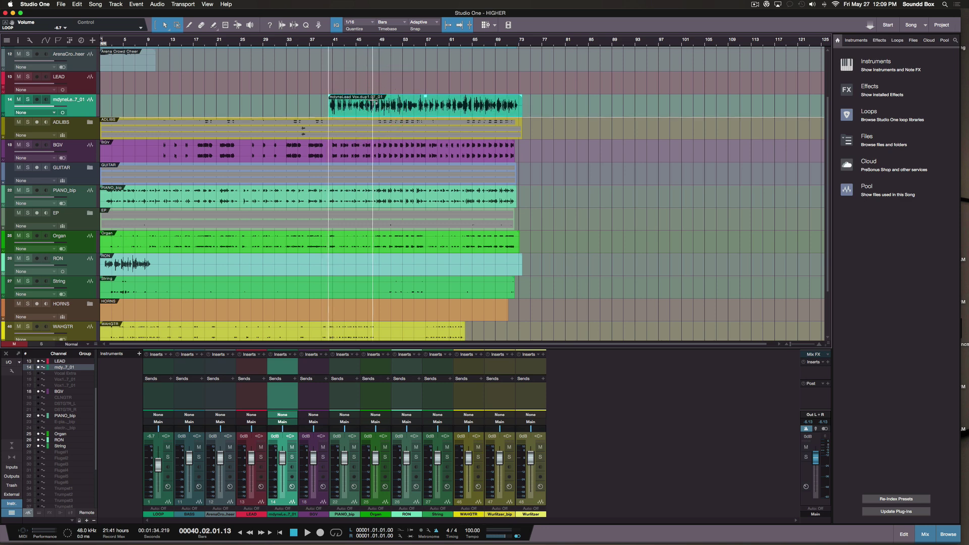
- Zoom in and move the lead vocal take onto the LEAD track, revealing its old-take layer
key("e")
key("e")
key("e")
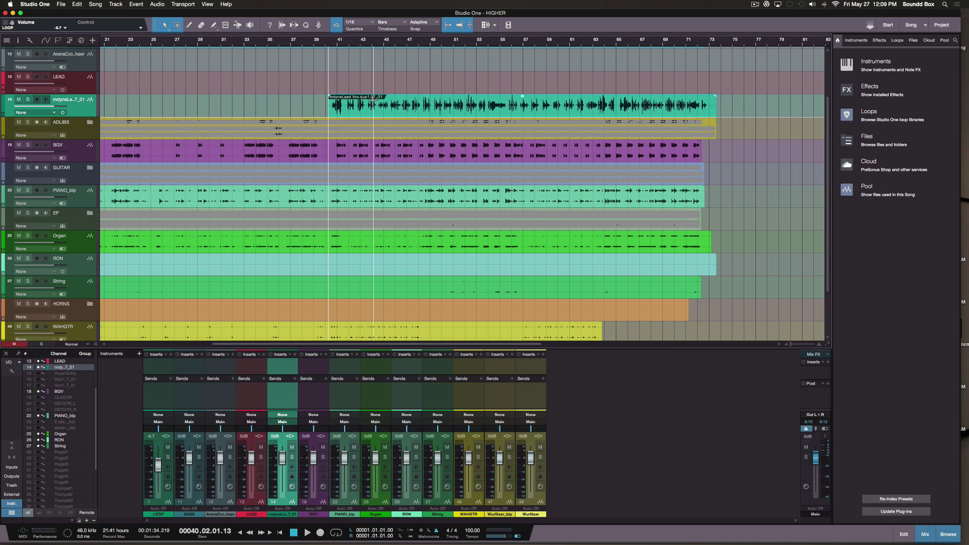
key("shift+e")
key("shift+e")
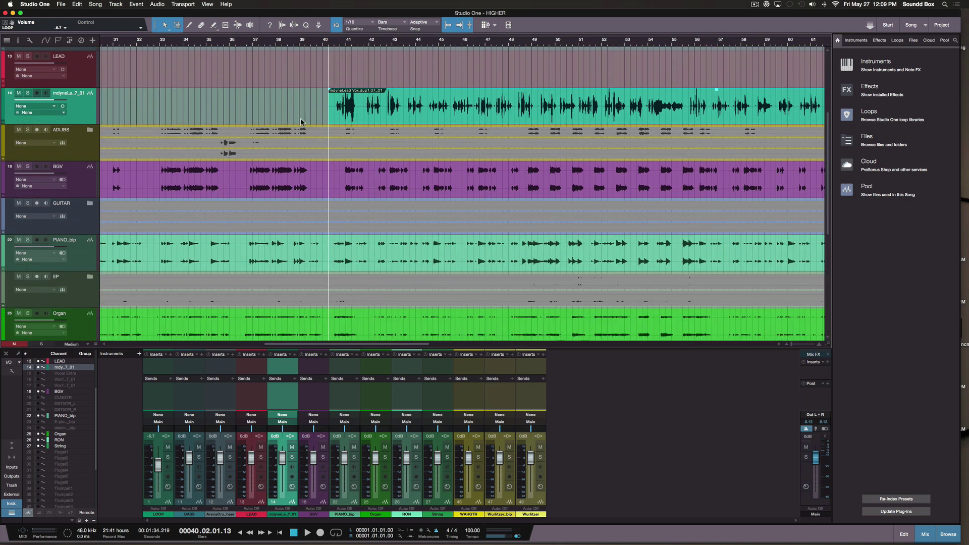
left_click_drag(362, 118, 363, 85)
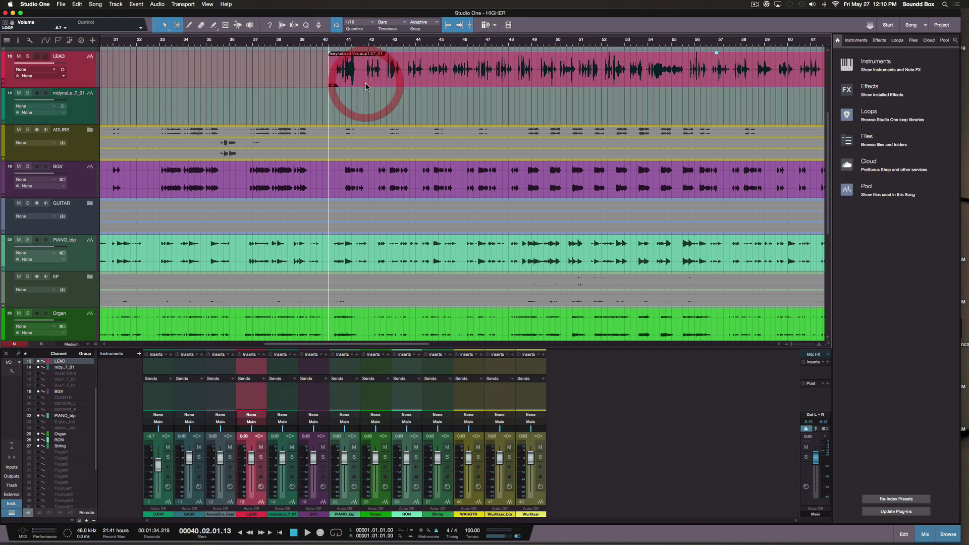
left_click(79, 76)
left_click(3, 84)
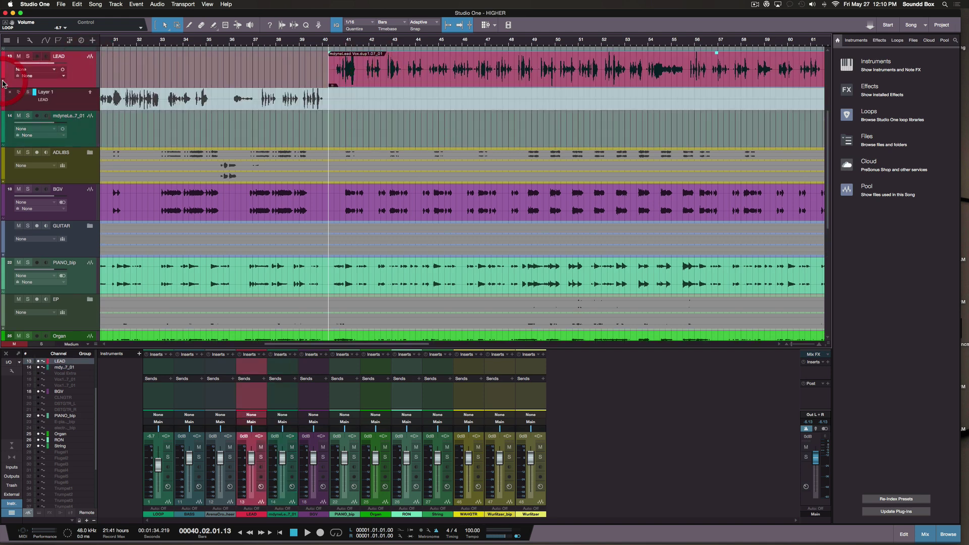
scroll(75, 93, "up", 5)
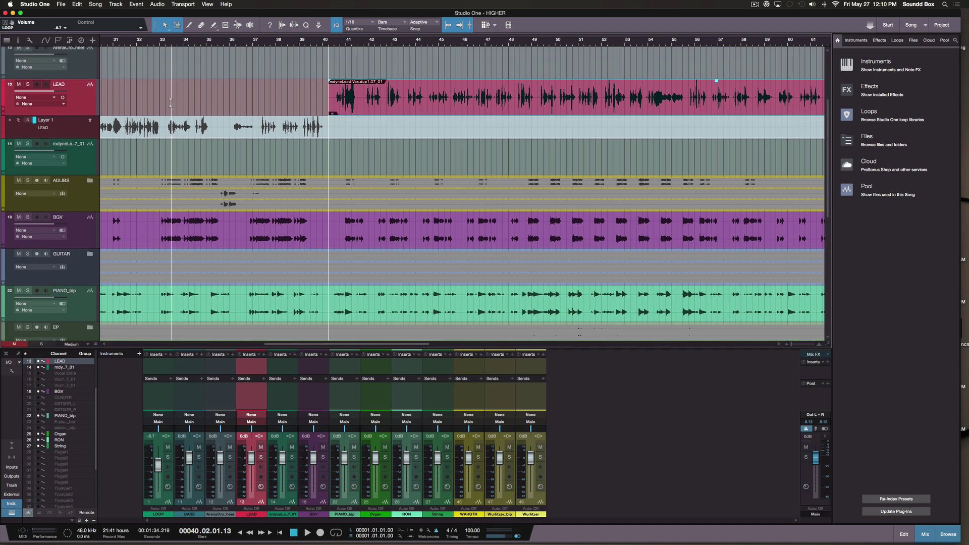
scroll(74, 161, "down", 3)
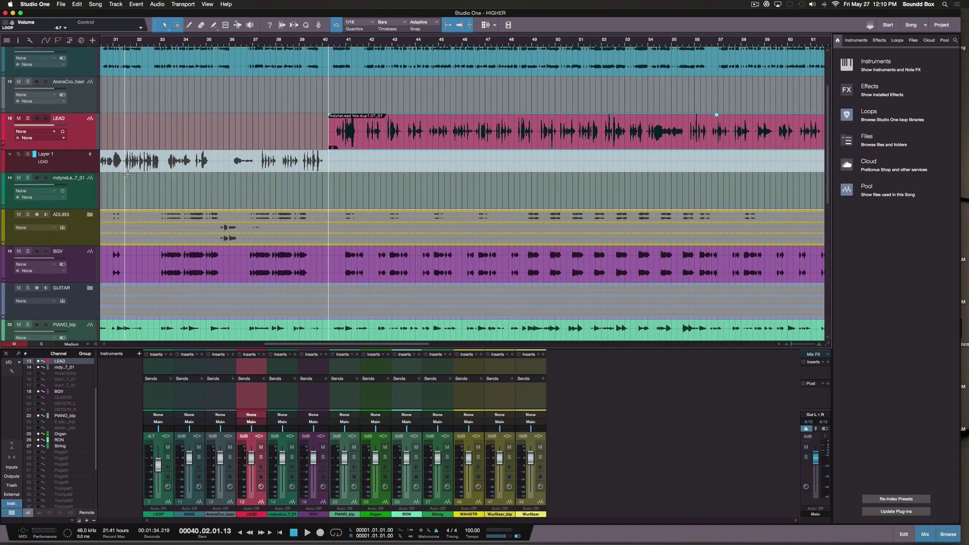
- Delete the emptied track 14 and zoom out to view the whole song
left_click(80, 203)
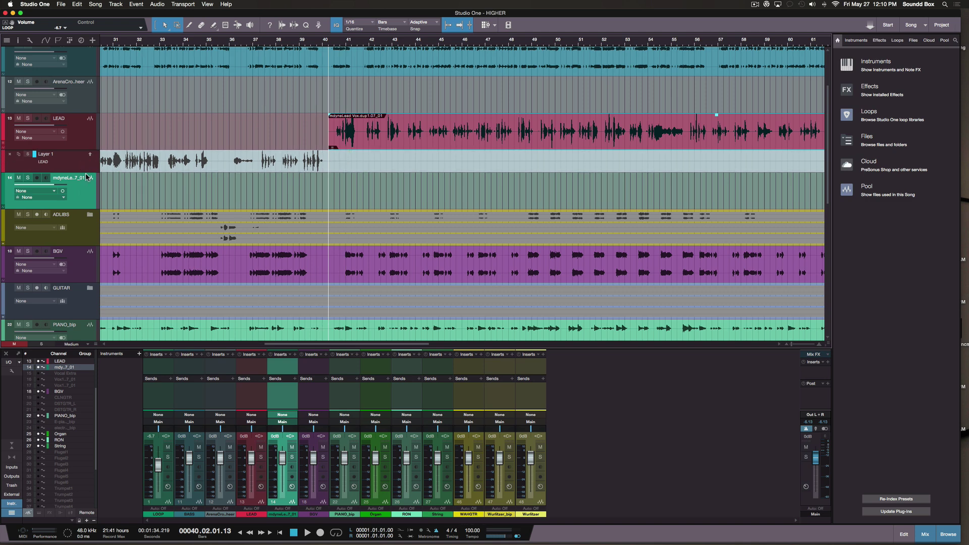
scroll(87, 177, "down", 1)
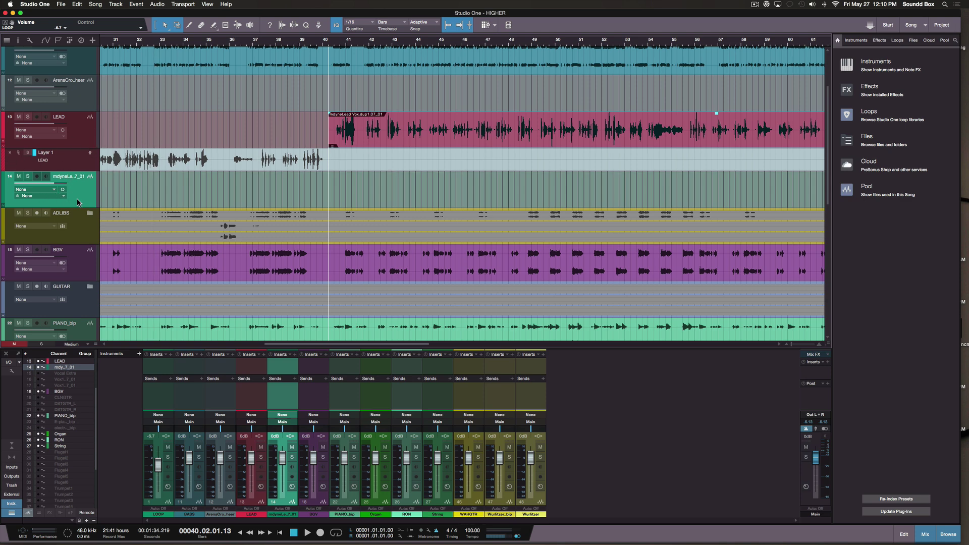
left_click(81, 195)
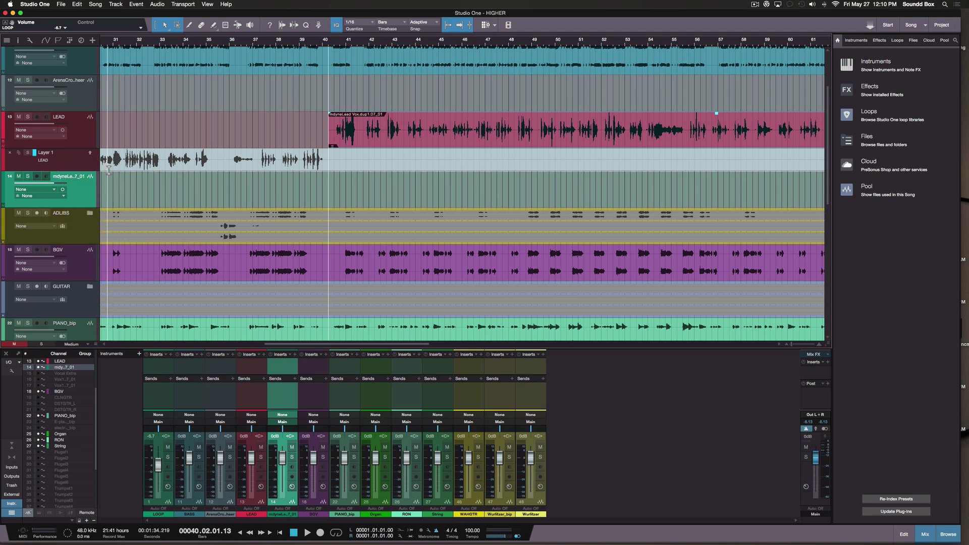
key("Delete")
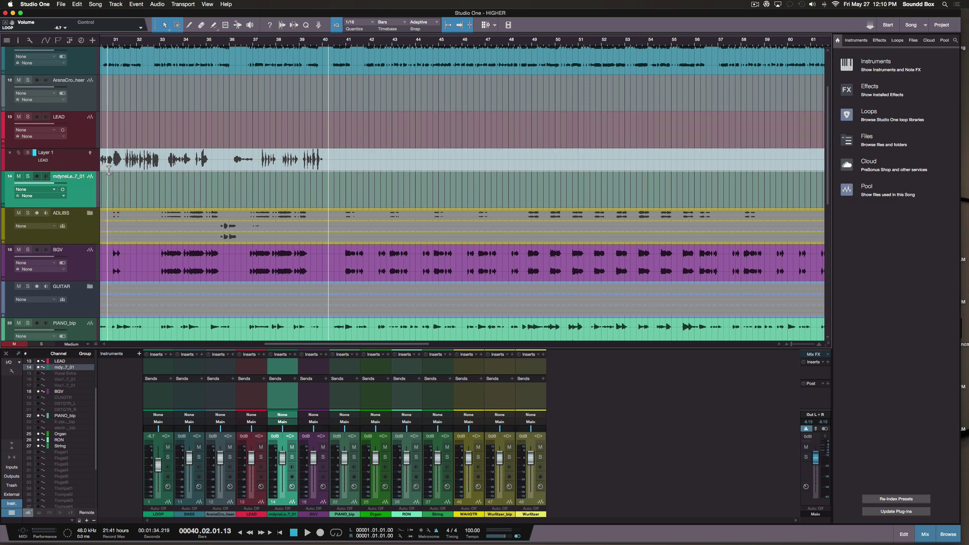
key("super+z")
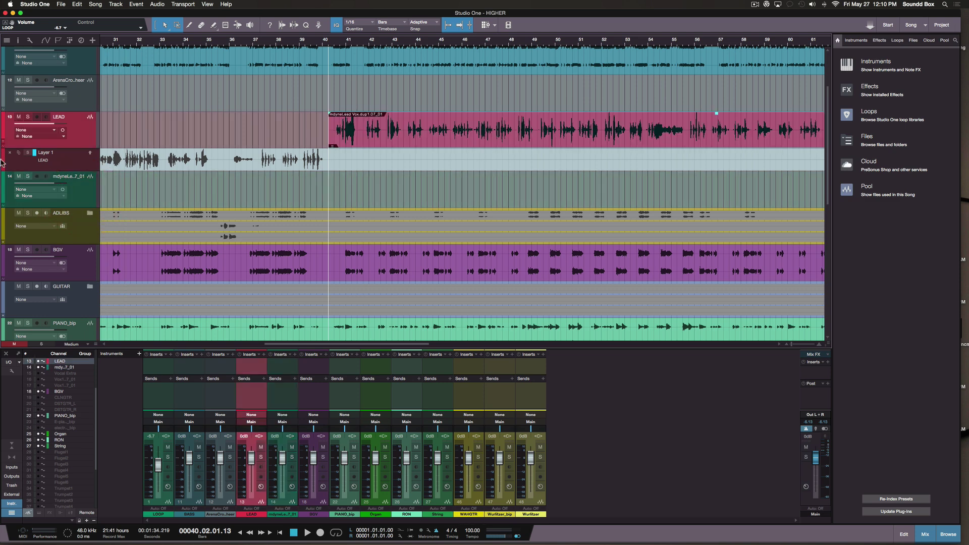
left_click(80, 204)
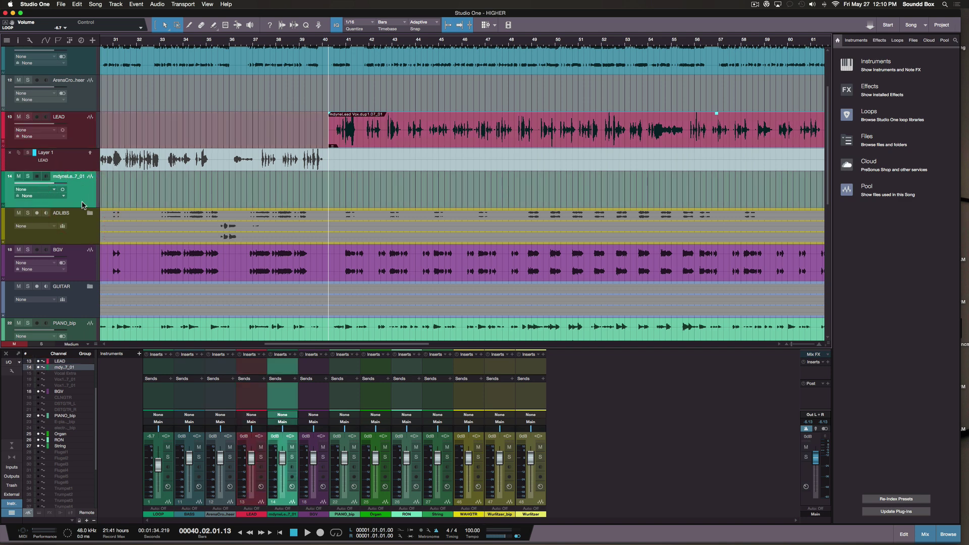
key("shift+t")
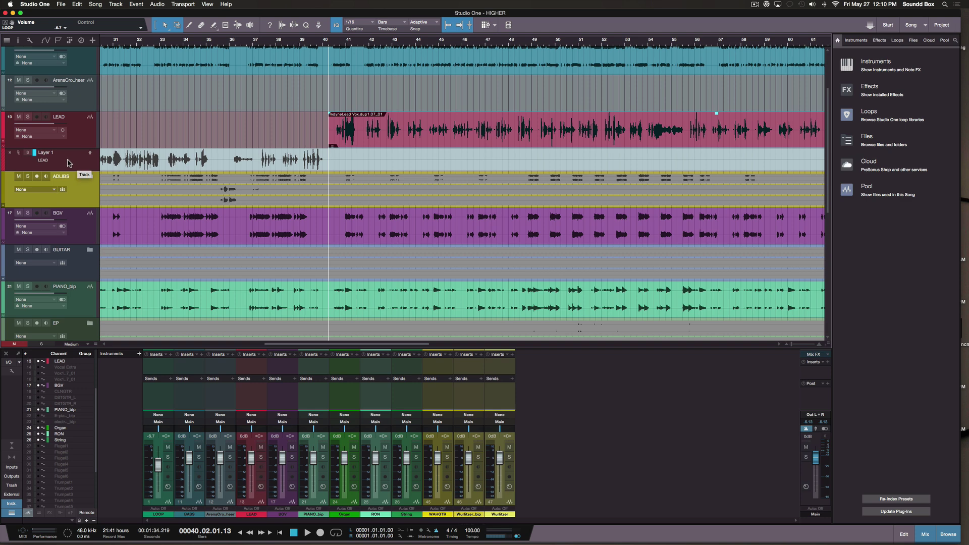
scroll(488, 148, "right", 5)
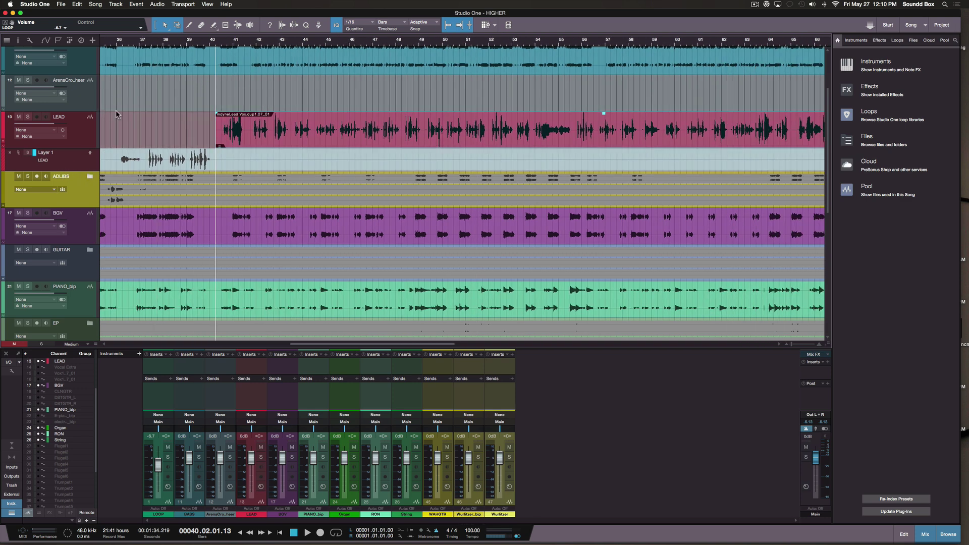
key("w")
key("w")
key("w")
key("w")
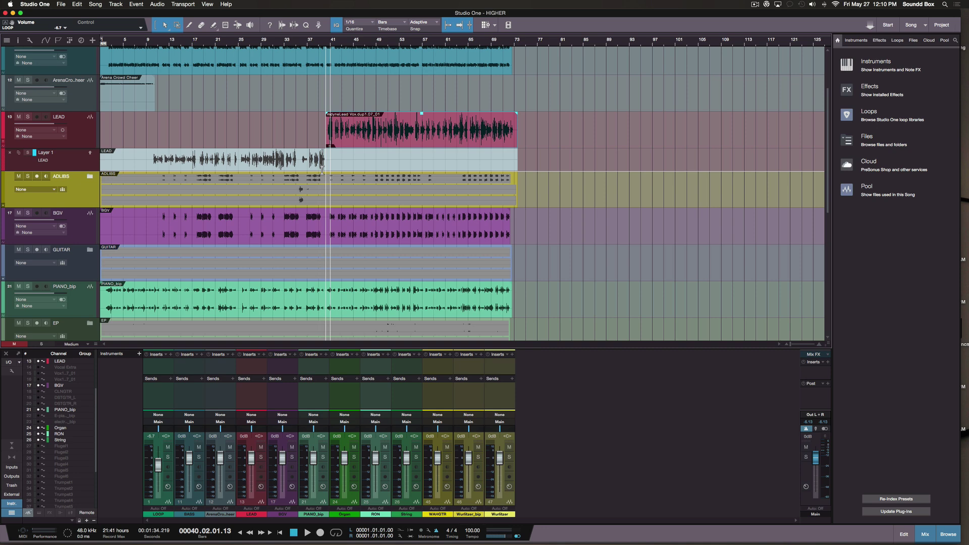
scroll(271, 225, "up", 3)
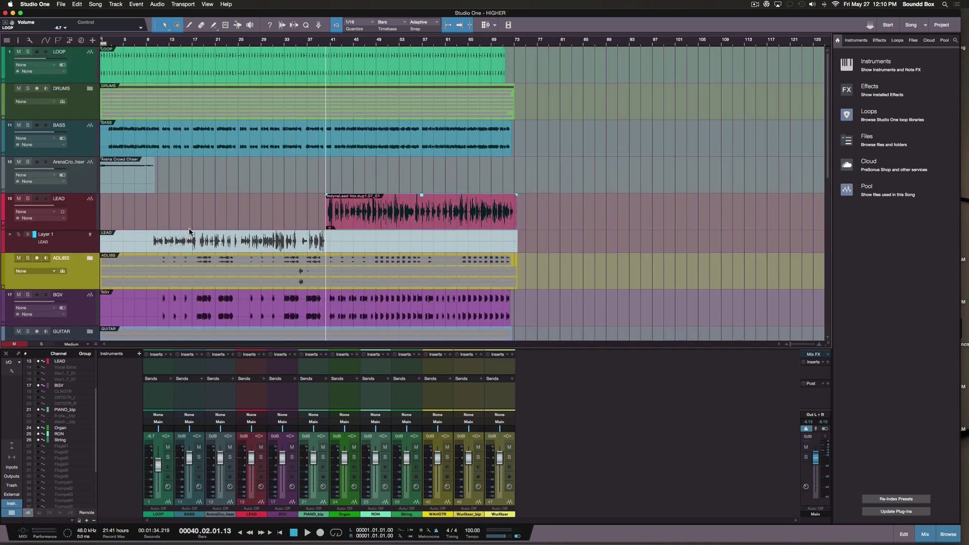
left_click(2, 226)
left_click(2, 226)
scroll(204, 221, "down", 2)
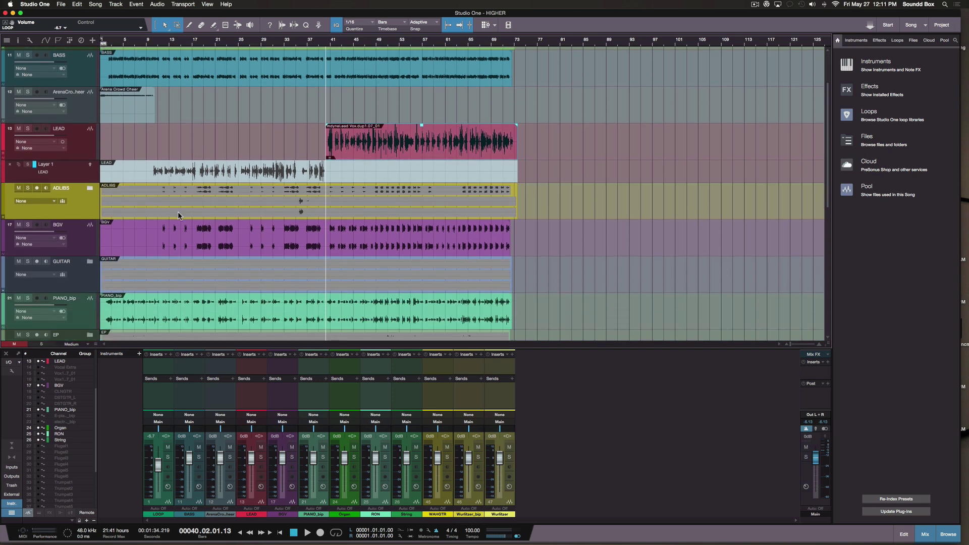
left_click(80, 147)
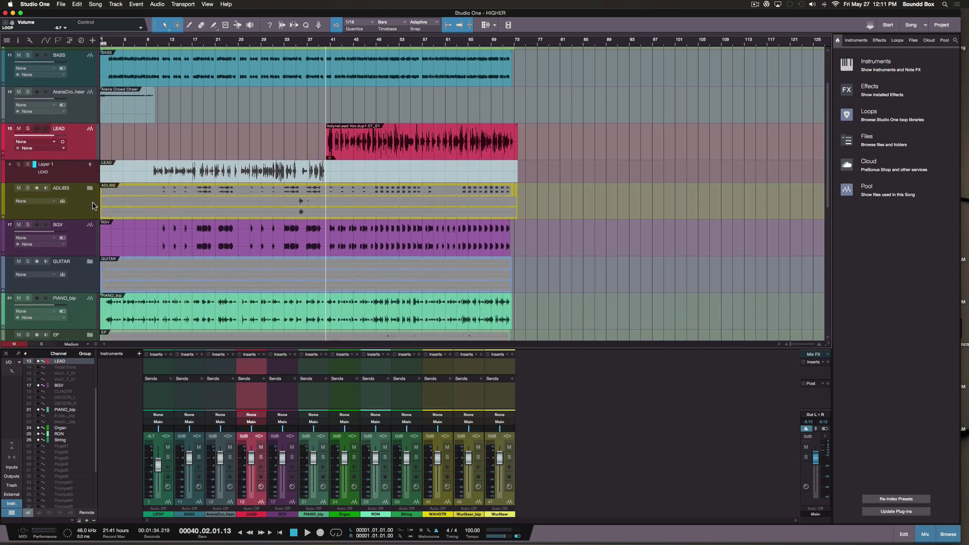
scroll(95, 205, "down", 3)
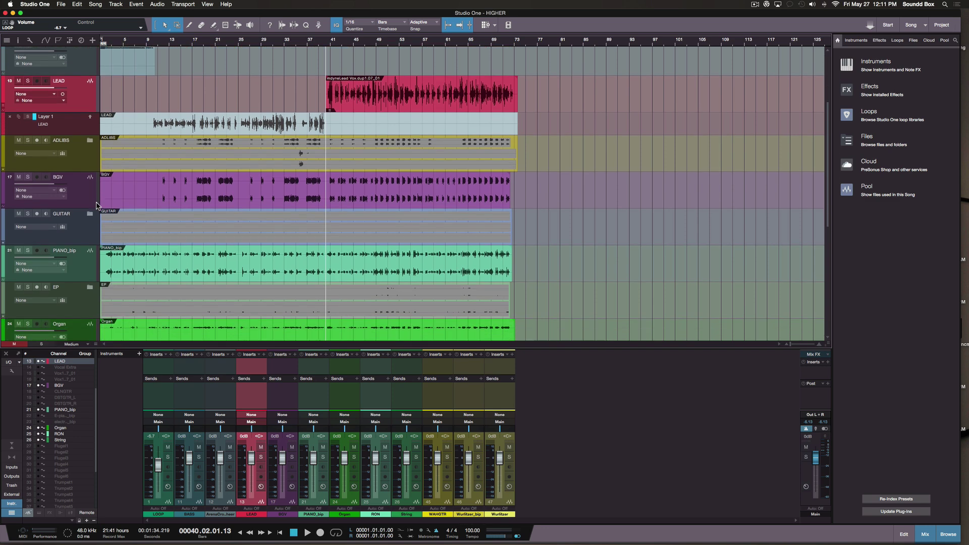
scroll(97, 205, "down", 2)
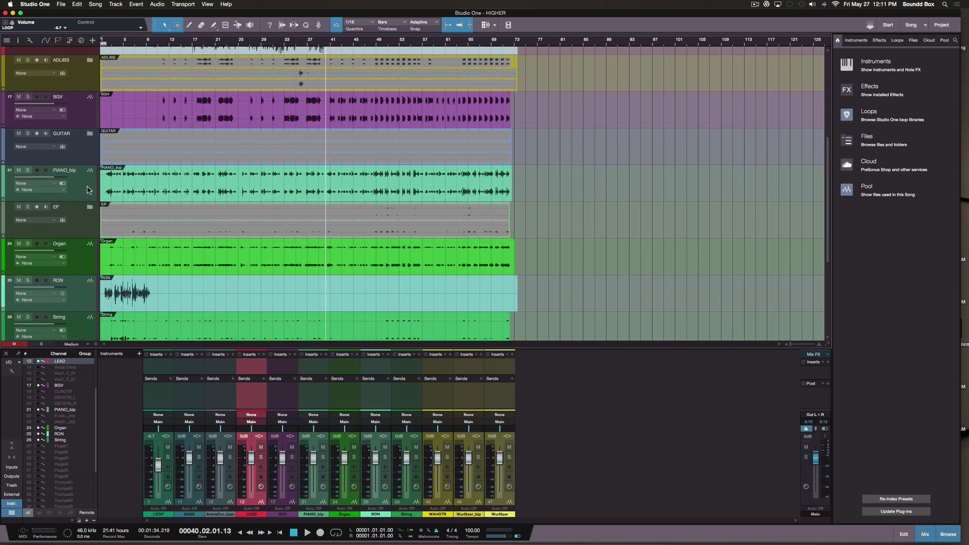
left_click(91, 194)
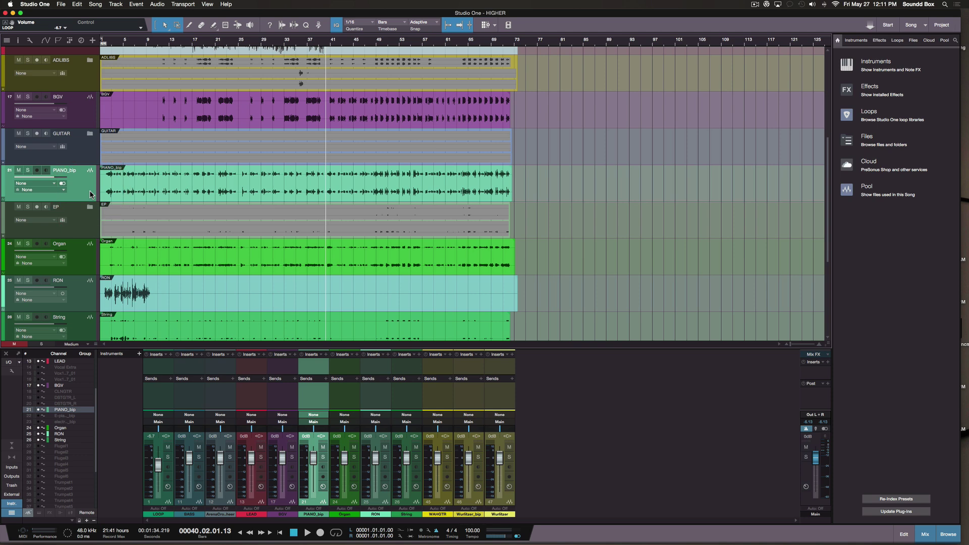
scroll(91, 195, "down", 3)
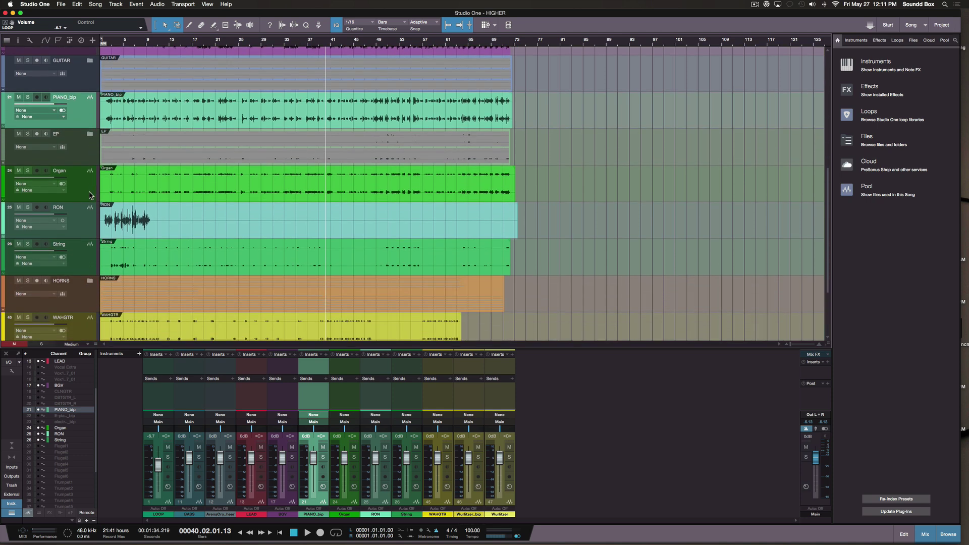
scroll(89, 195, "down", 1)
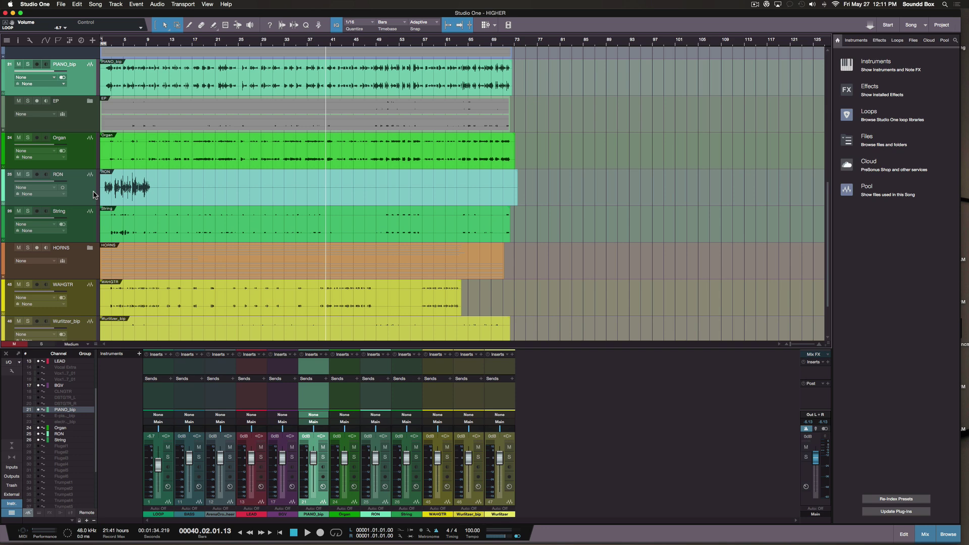
scroll(93, 194, "down", 2)
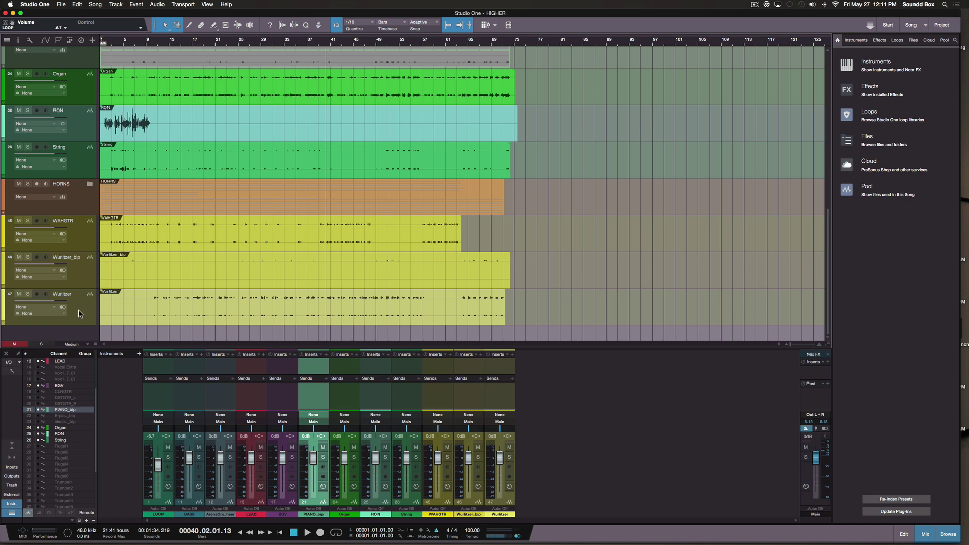
- Move Wurlitzer and Wurlitzer_bip into the EP folder and collapse it
left_click(84, 239)
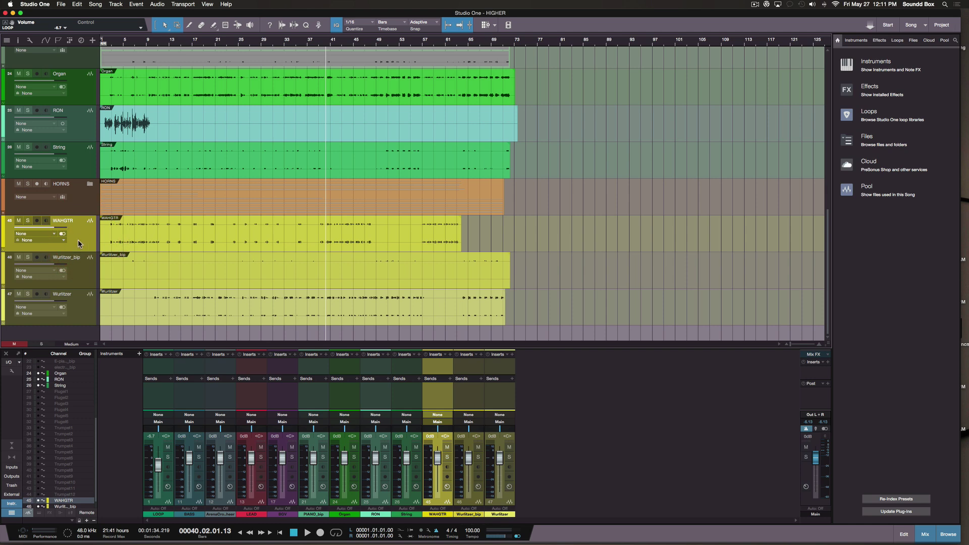
left_click(79, 312)
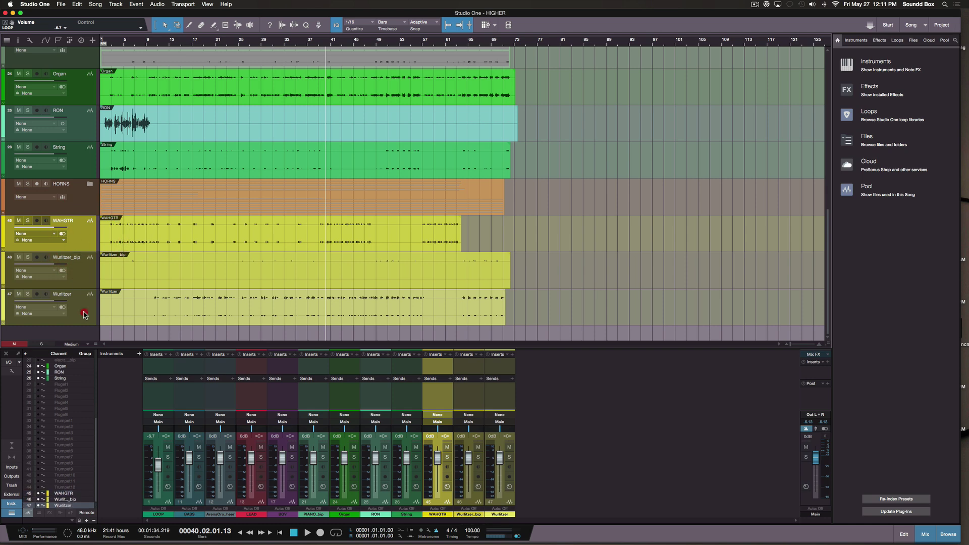
left_click(80, 274, "shift")
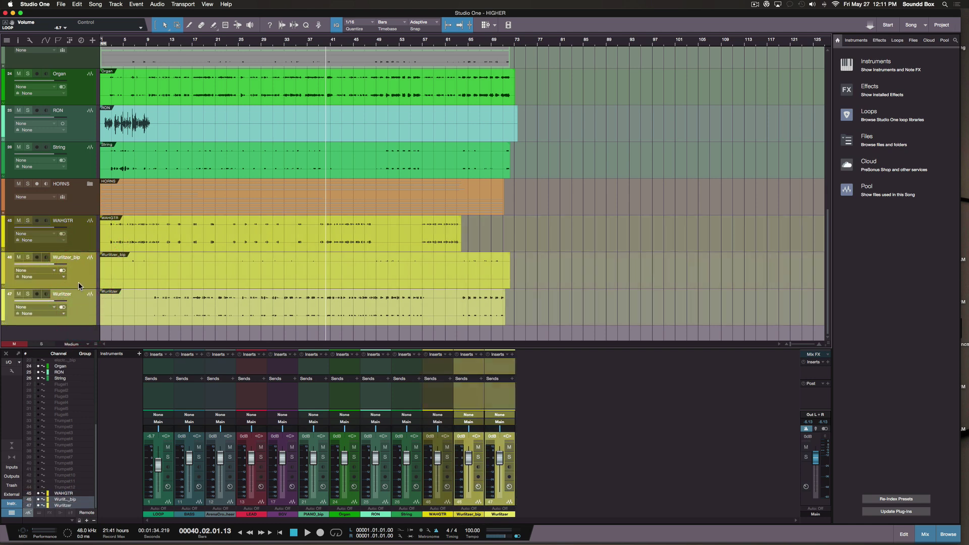
key("alt+w")
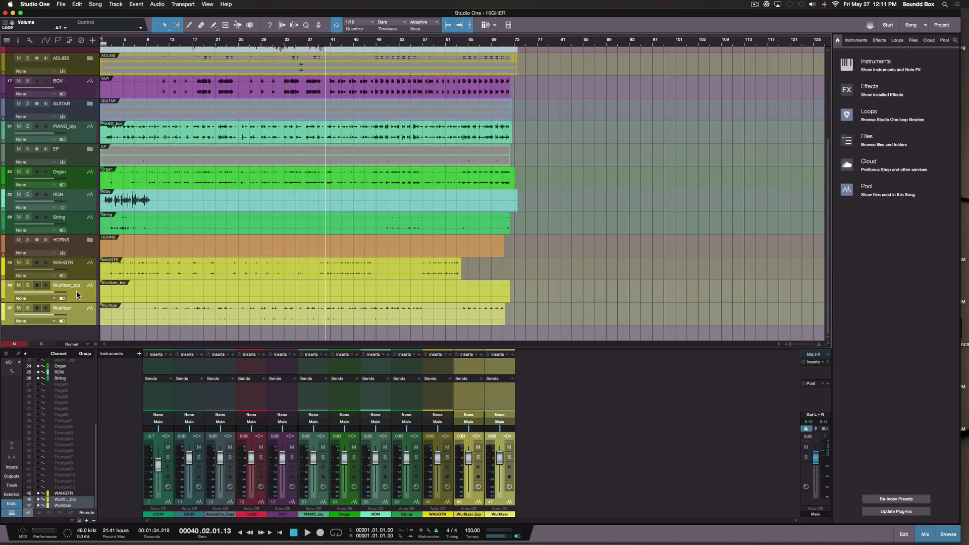
left_click_drag(75, 292, 71, 159)
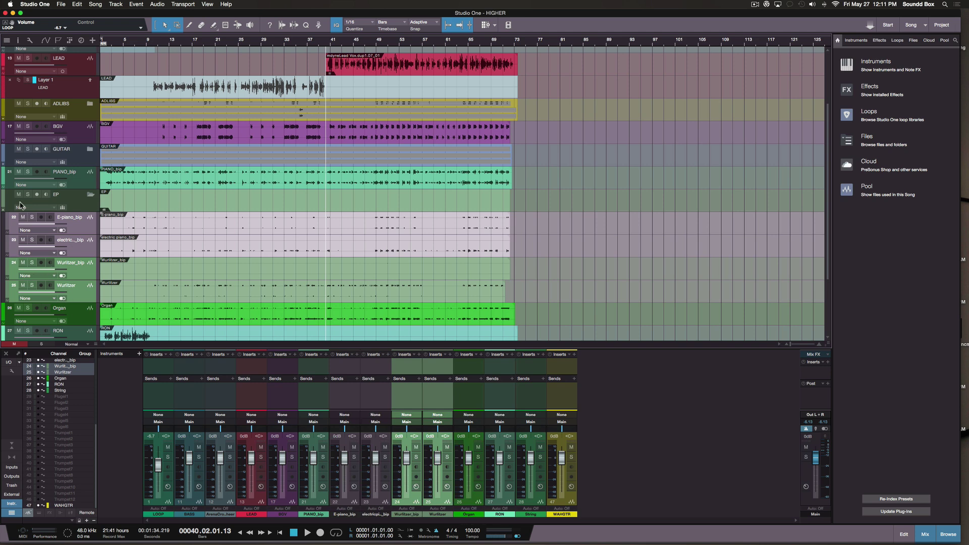
left_click(91, 196)
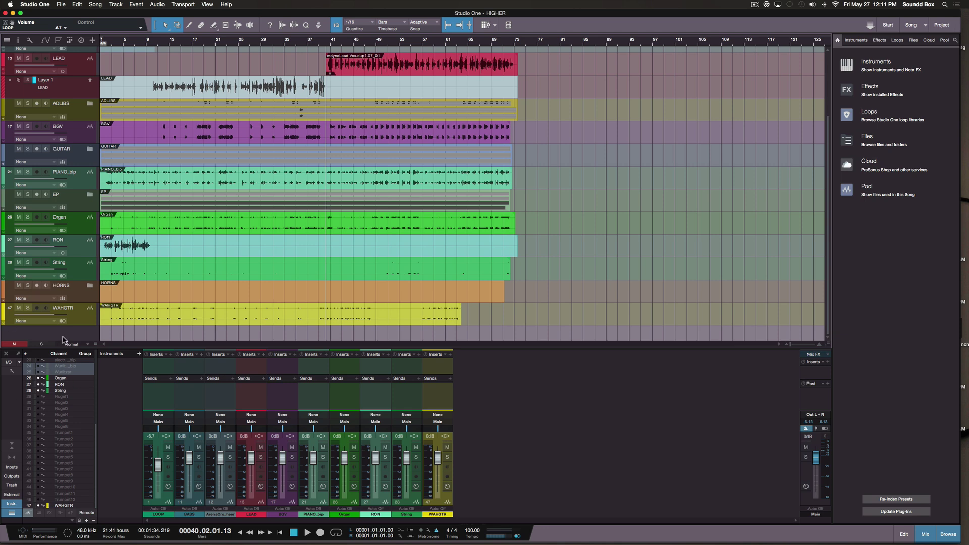
- Move WAHGTR into the GUITAR folder and collapse GUITAR
left_click(82, 321)
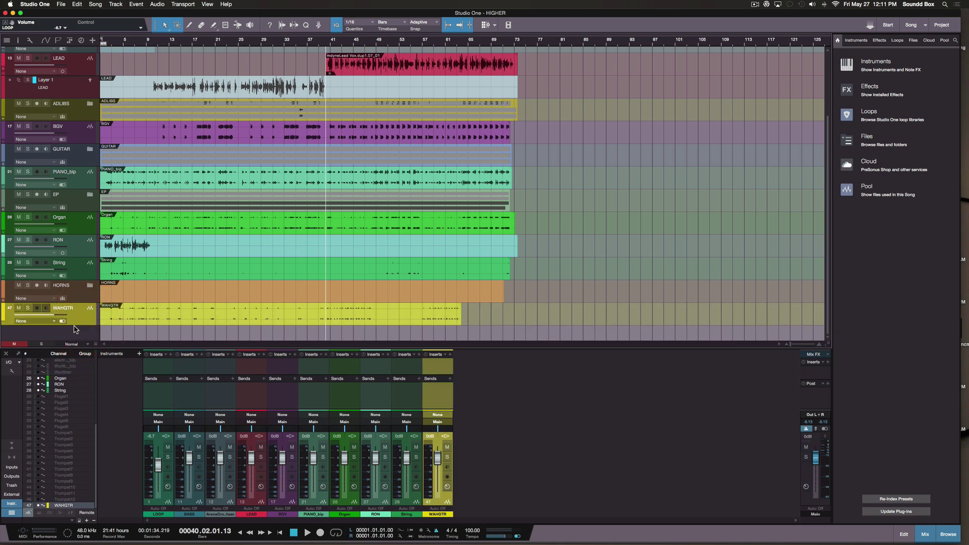
left_click_drag(78, 326, 72, 153)
scroll(76, 154, "down", 1)
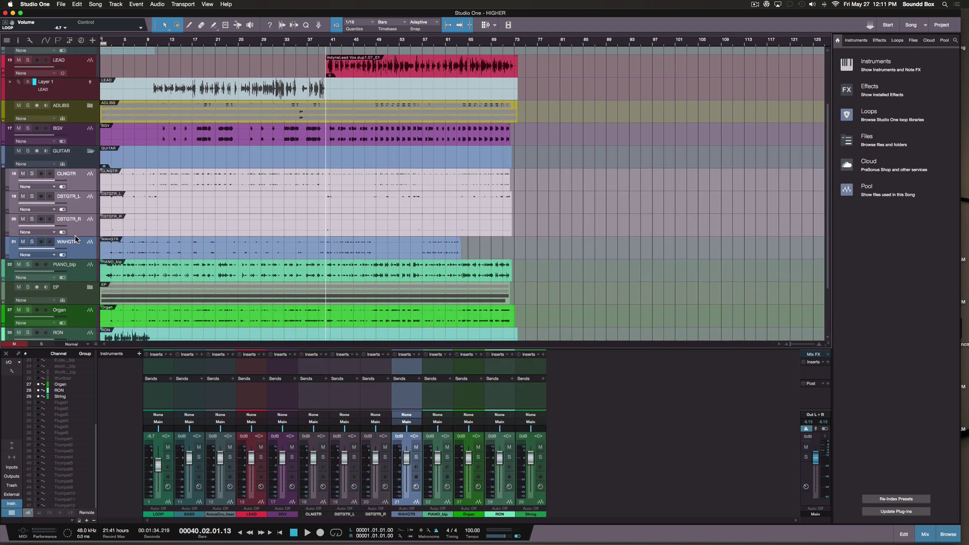
left_click(90, 152)
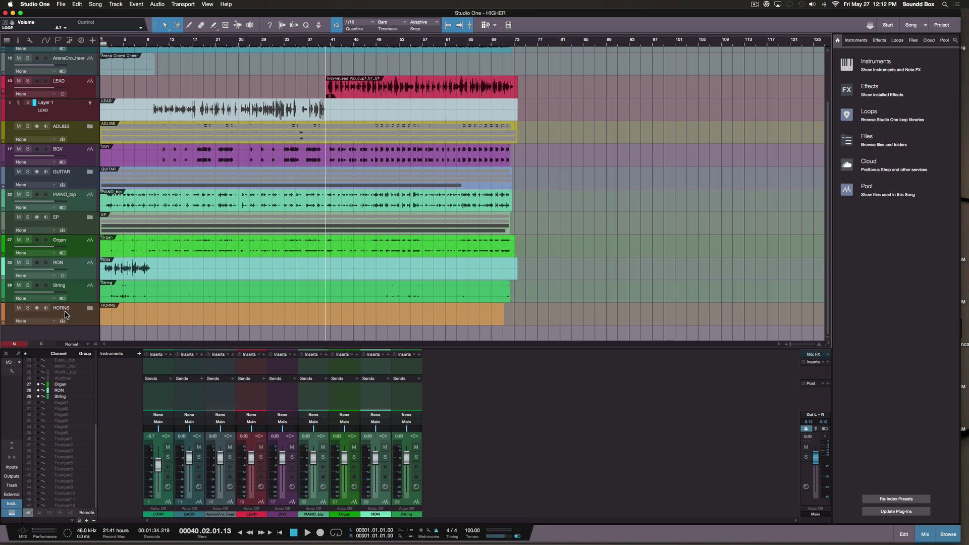
left_click(78, 298)
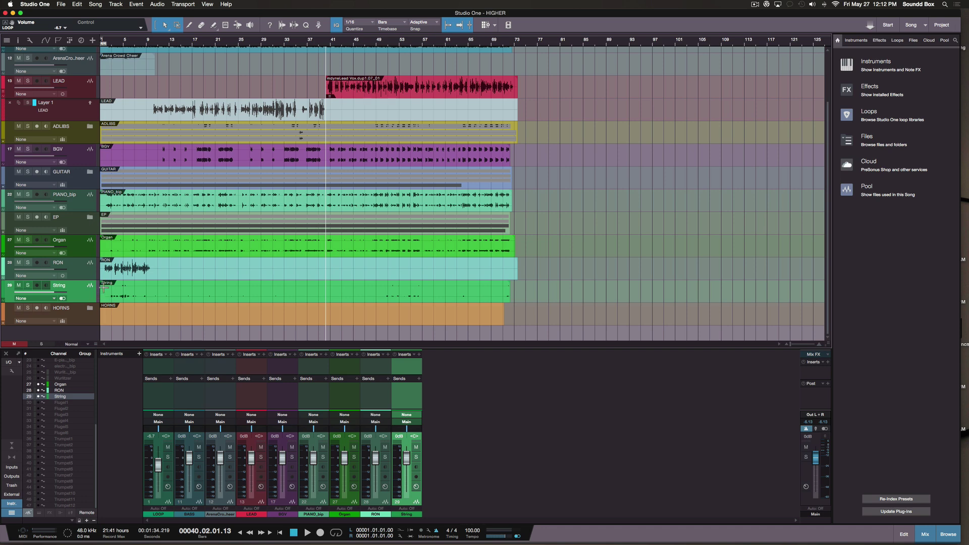
scroll(88, 244, "up", 3)
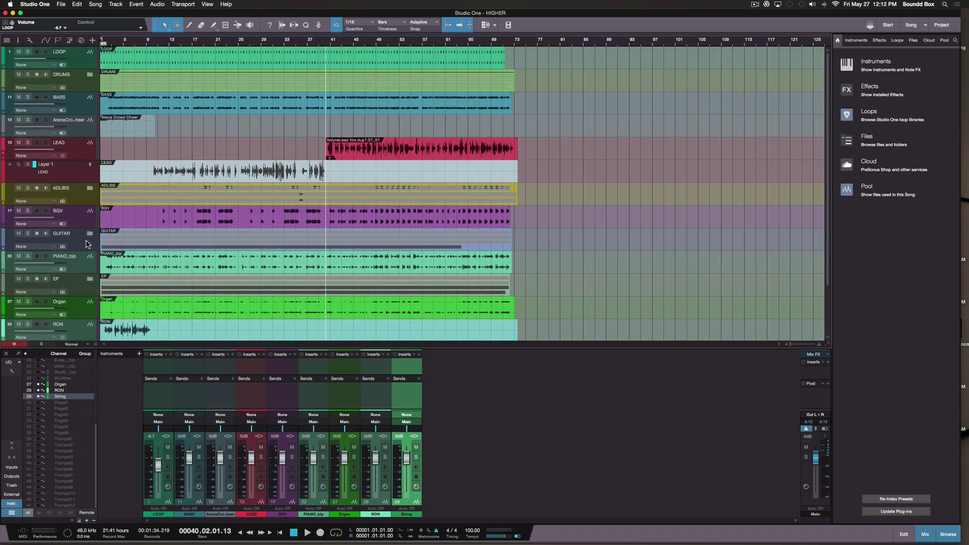
- Collapse the LEAD track's layer row
scroll(88, 244, "down", 3)
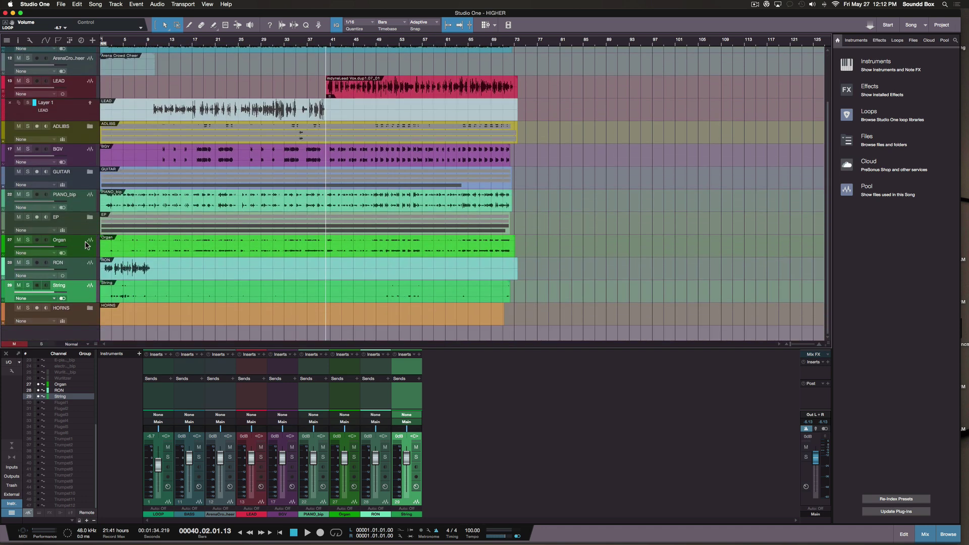
left_click(5, 93)
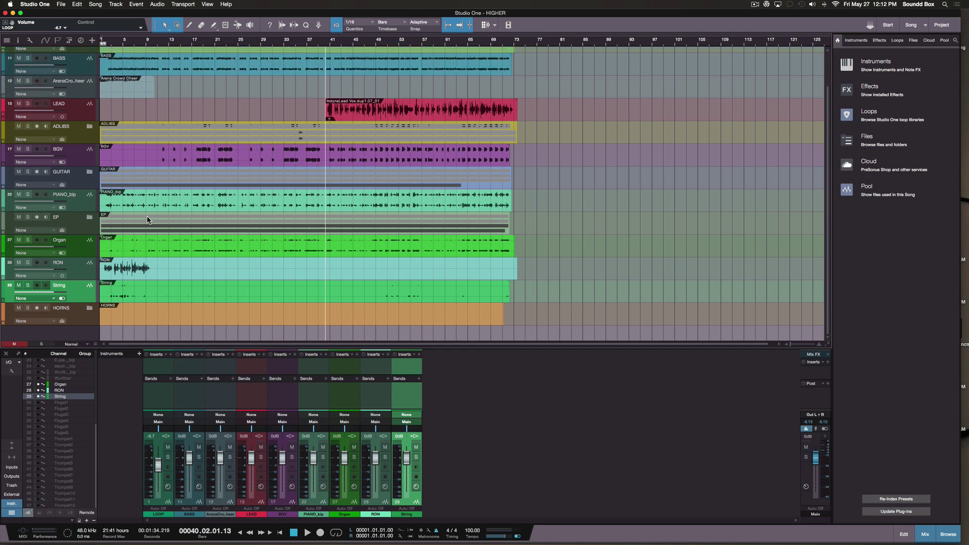
scroll(148, 216, "up", 2)
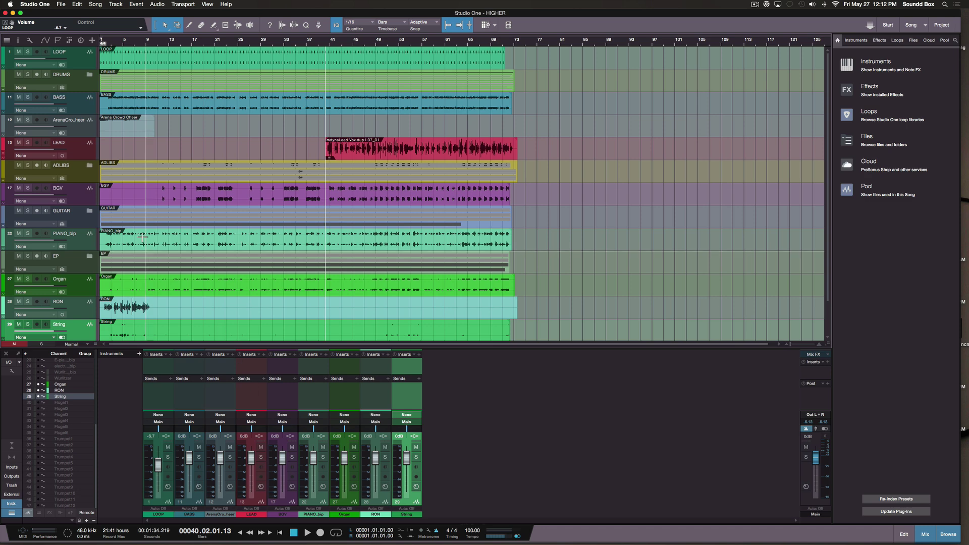
- Move the RON track up directly above LEAD
scroll(145, 251, "down", 2)
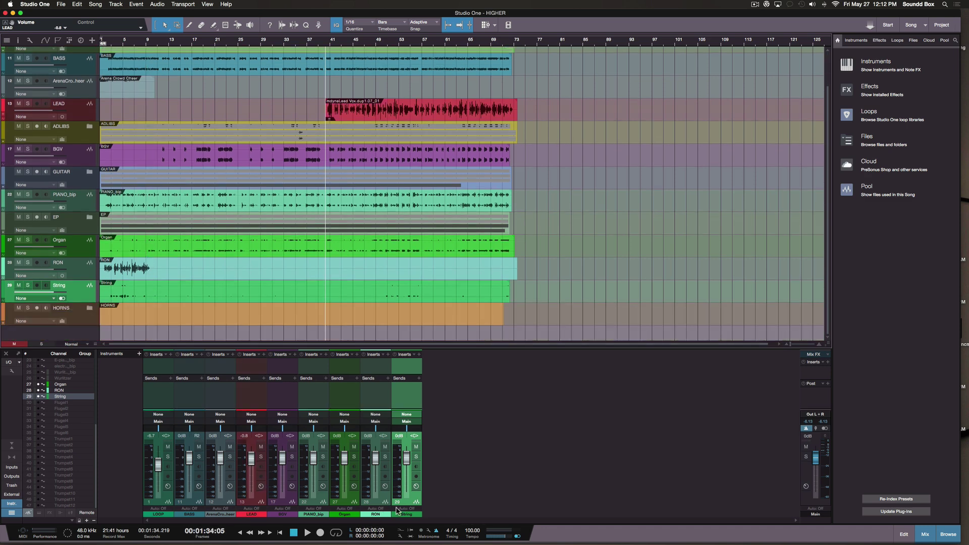
left_click(407, 494)
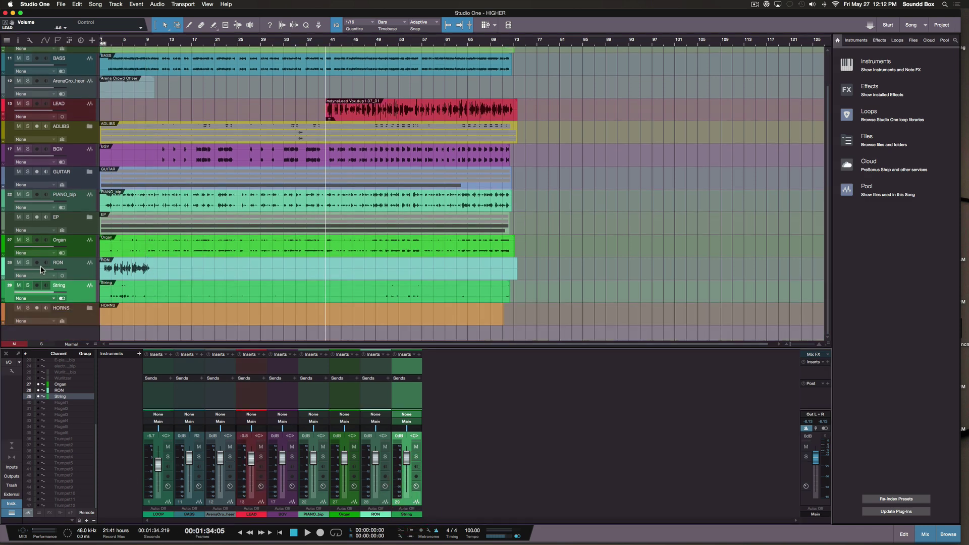
left_click(68, 272)
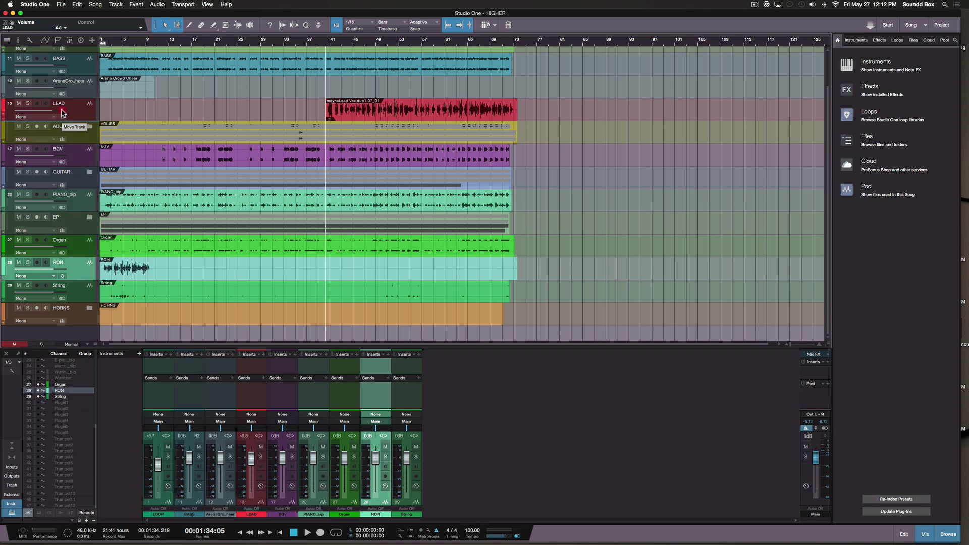
left_click_drag(62, 104, 60, 101)
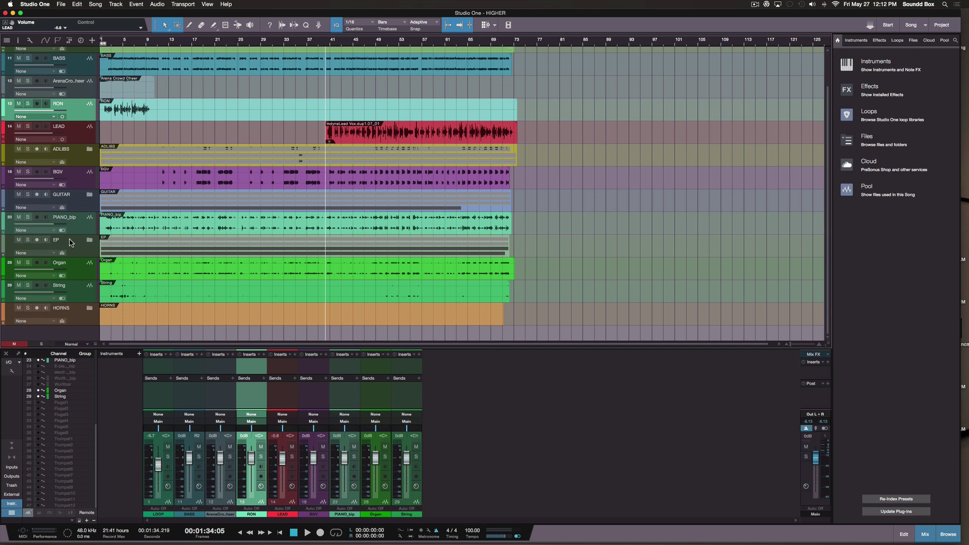
scroll(85, 106, "up", 2)
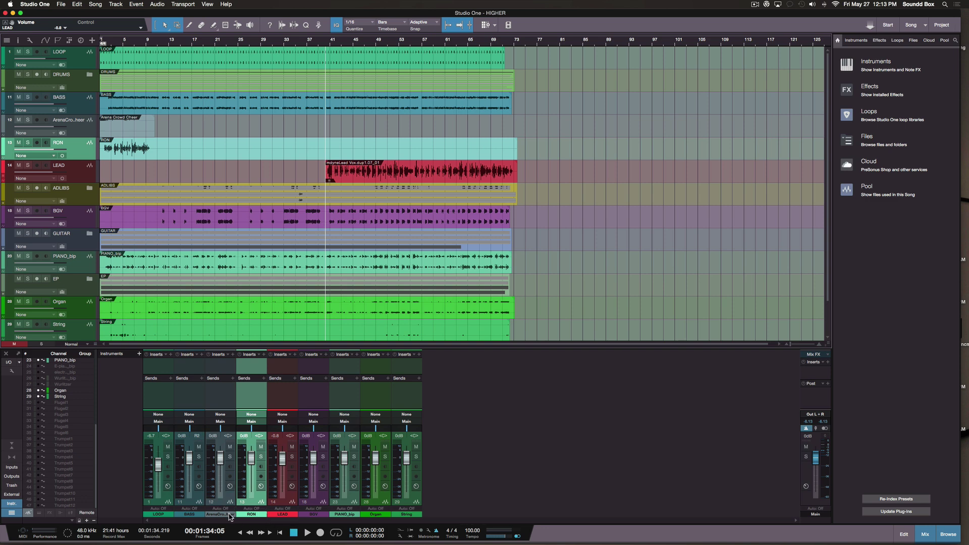
- Add a bus channel for the DRUMS folder and raise its volume
left_click(54, 88)
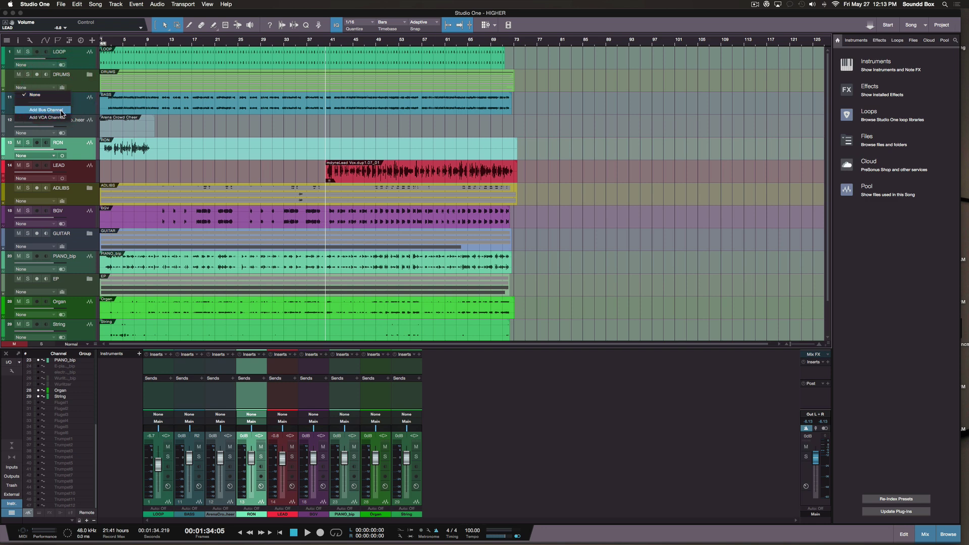
left_click(46, 110)
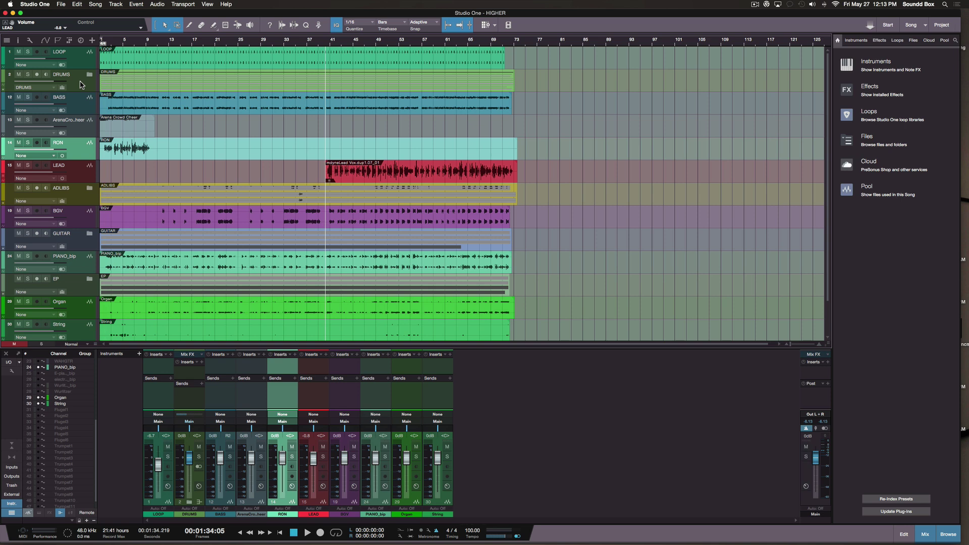
left_click(84, 89)
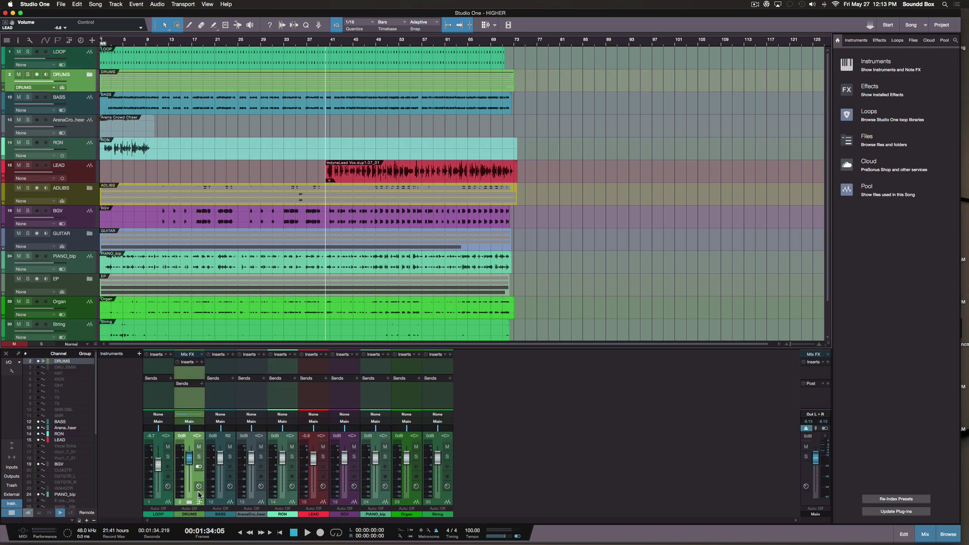
left_click_drag(188, 464, 184, 464)
- Add a bus channel for the GUITAR folder and turn its volume down
left_click(74, 246)
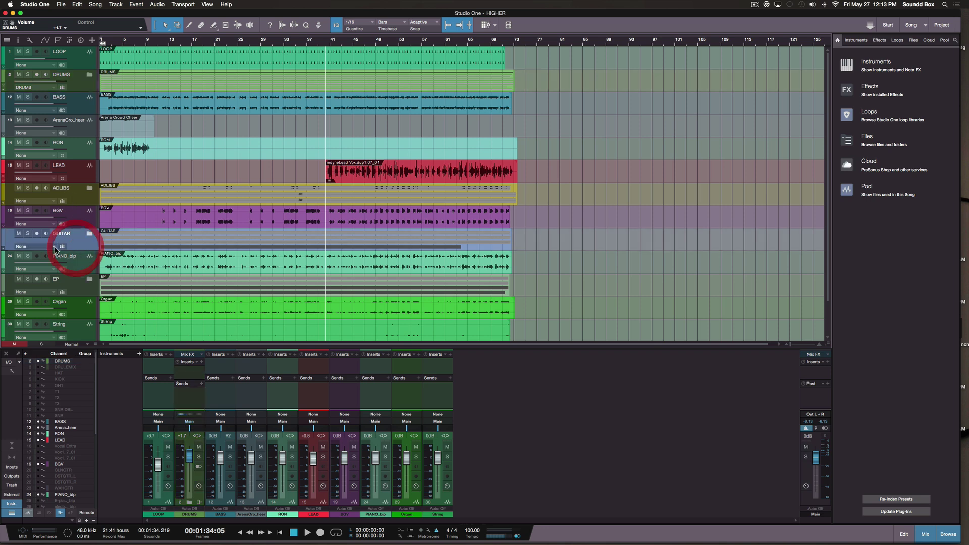
left_click(51, 246)
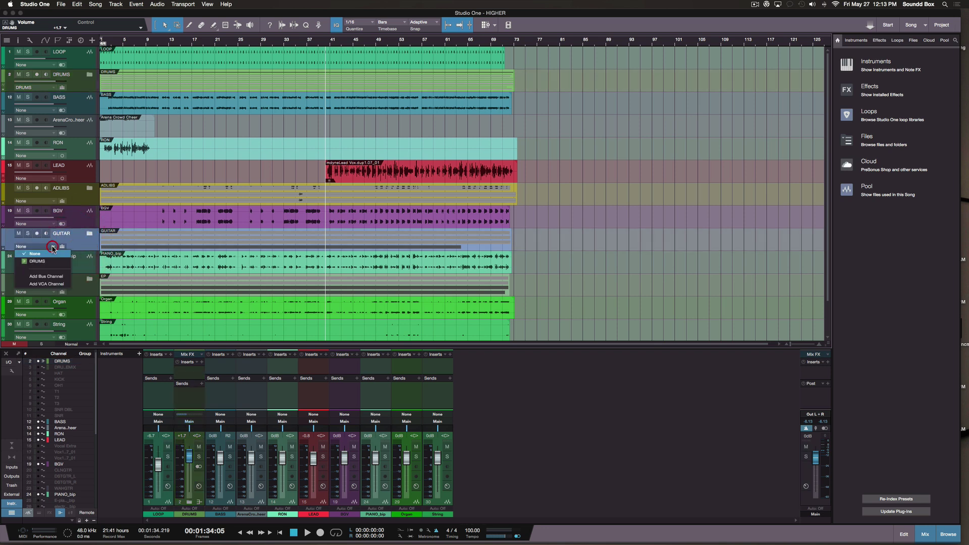
left_click(57, 279)
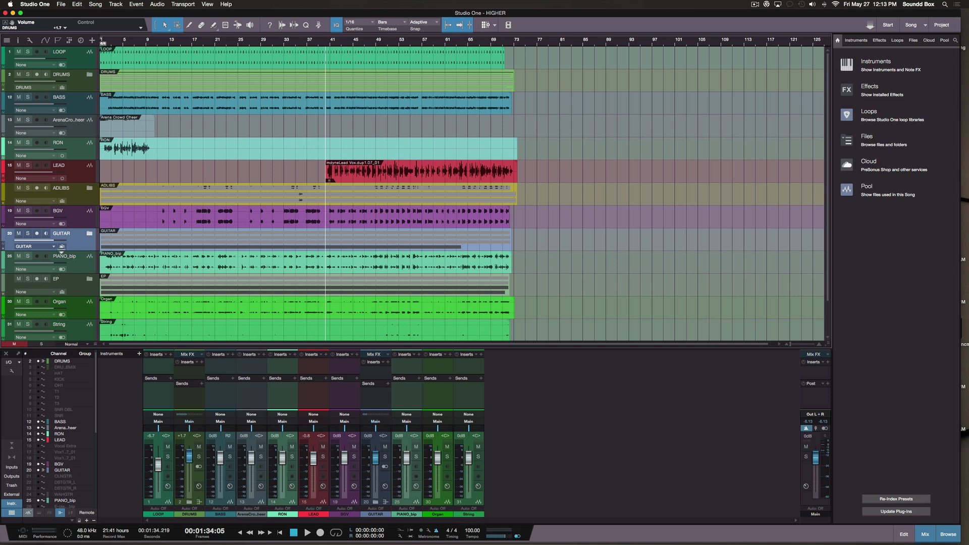
left_click_drag(54, 243, 39, 243)
- Lower the GUITAR folder volume to -13.8 dB and briefly audition it soloed
left_click_drag(39, 243, 29, 241)
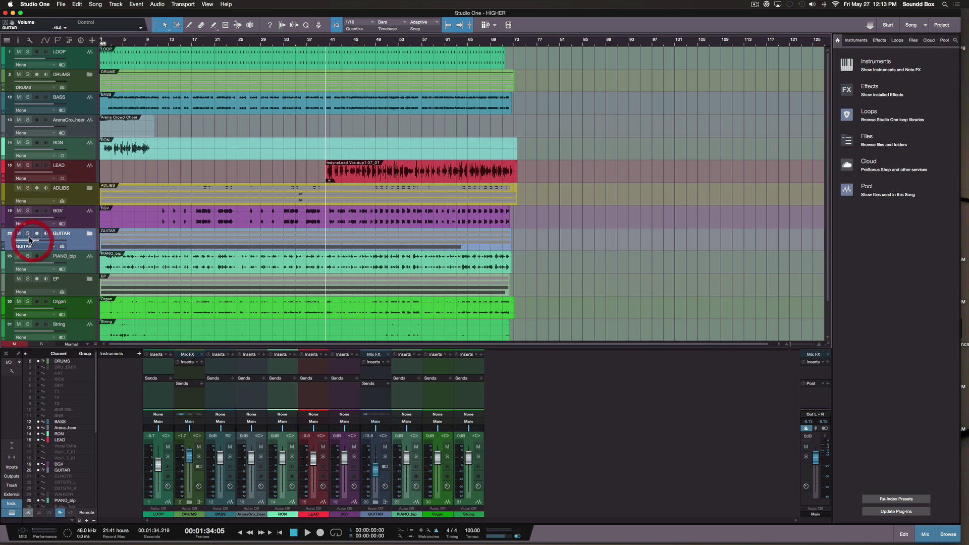
left_click(28, 234)
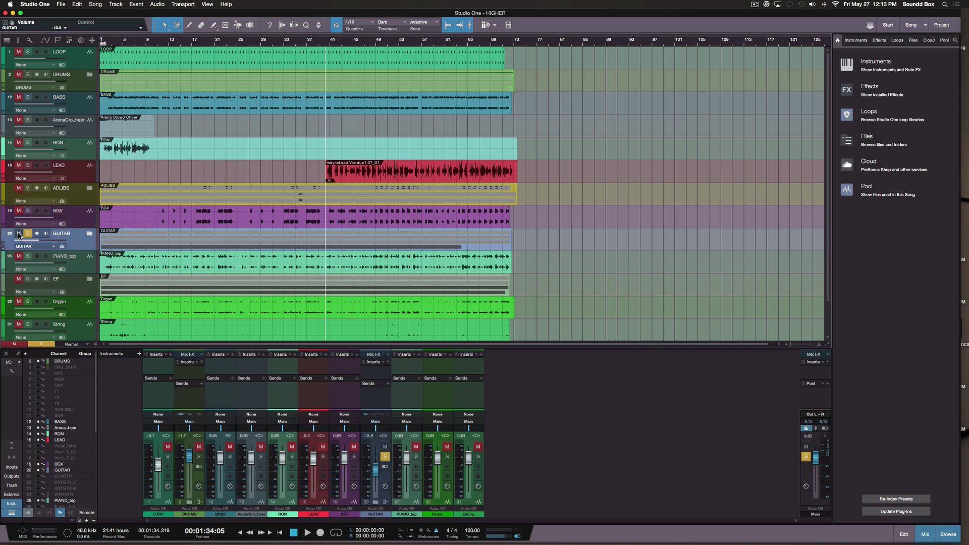
left_click(19, 234)
- Toggle GUITAR mute and solo, leaving both off, then select the Organ track
left_click(19, 235)
left_click(19, 234)
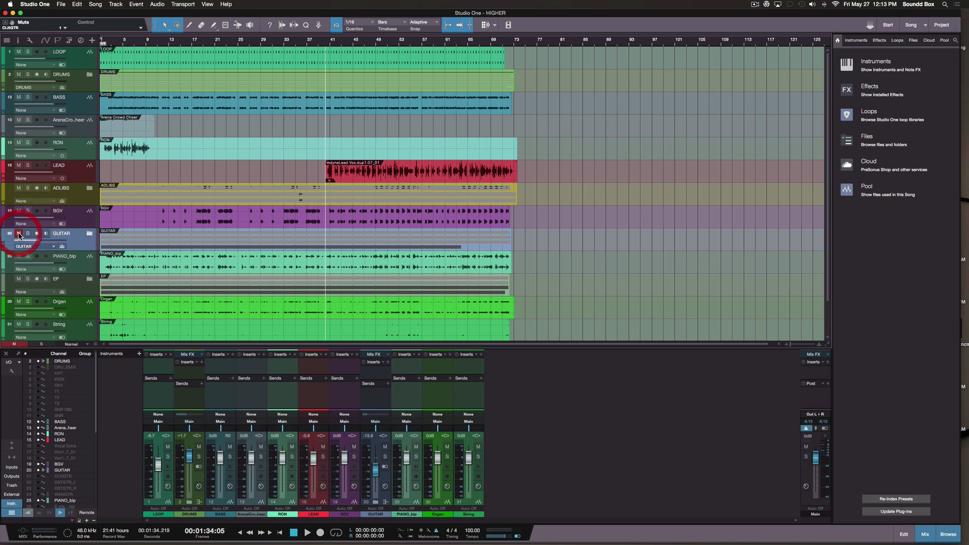
left_click(19, 235)
left_click(19, 234)
left_click(18, 234)
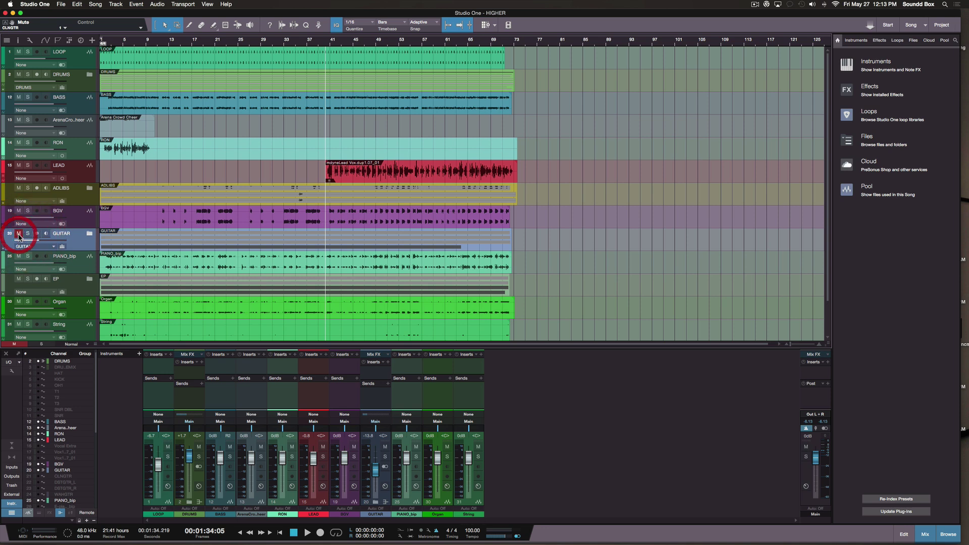
left_click(19, 235)
left_click(28, 234)
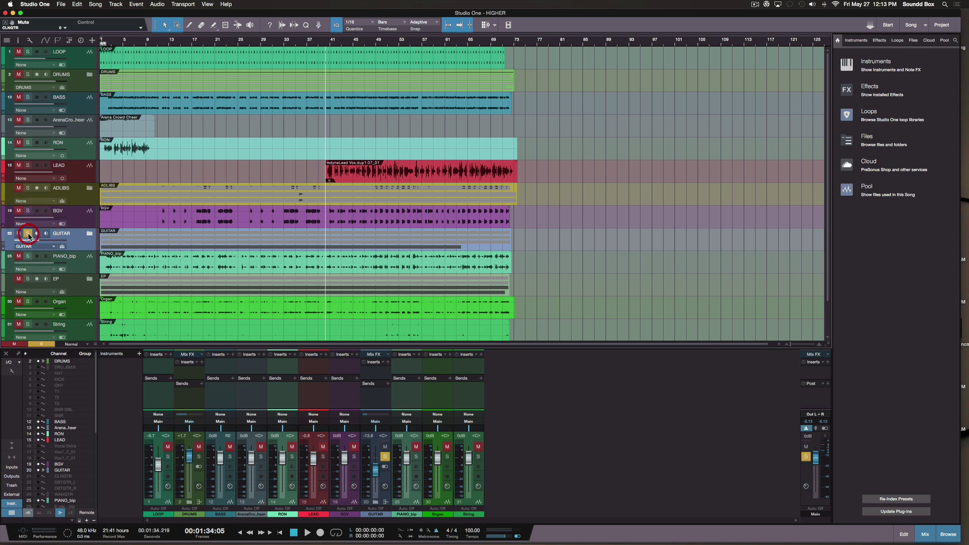
left_click(28, 233)
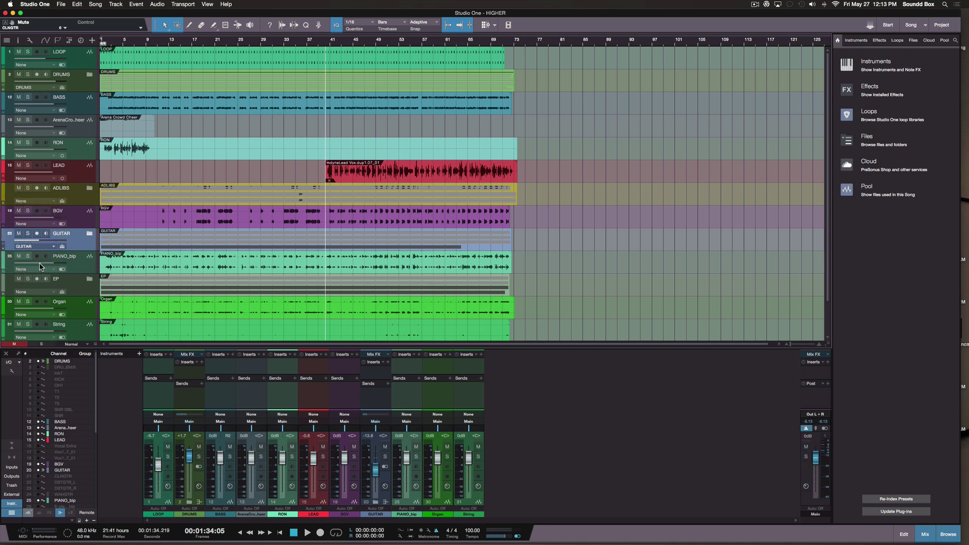
scroll(88, 319, "down", 2)
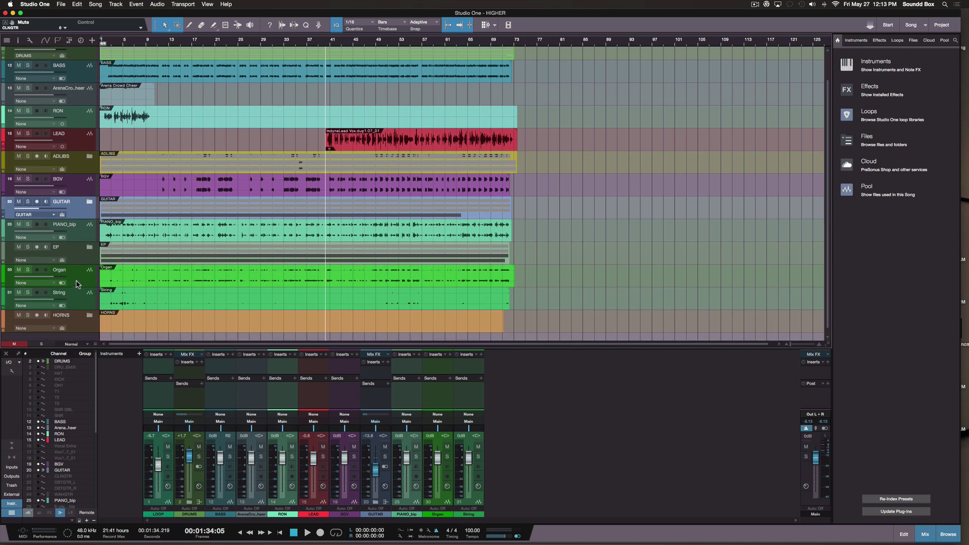
left_click(77, 284)
- Select the HORNS folder track and add a HORNS bus channel from its output selector
scroll(75, 282, "down", 1)
left_click(79, 314)
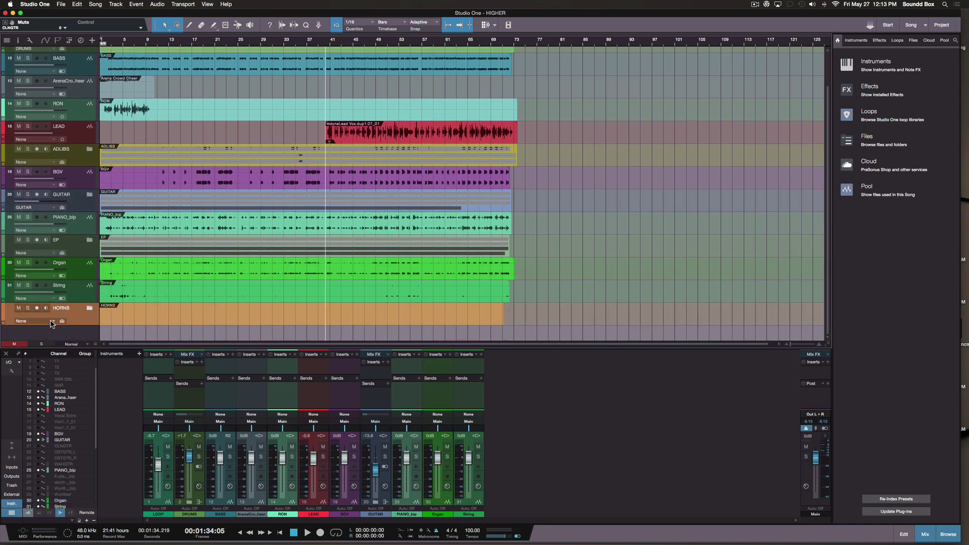
left_click(52, 323)
left_click(47, 358)
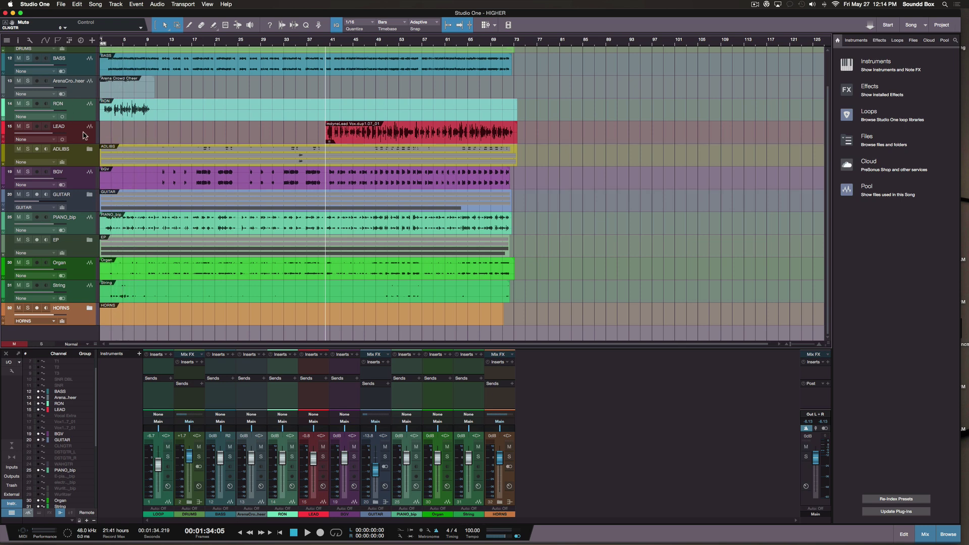
scroll(91, 139, "up", 2)
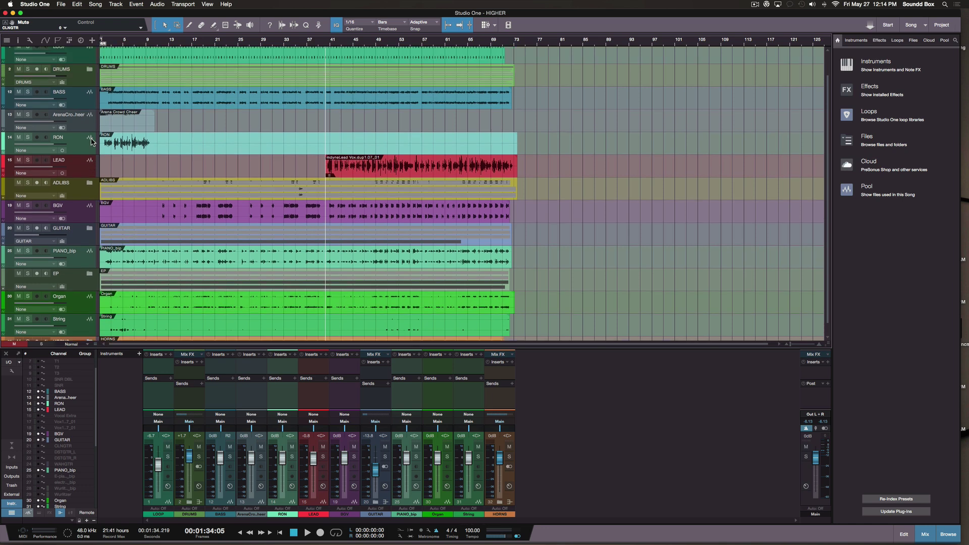
scroll(91, 141, "up", 1)
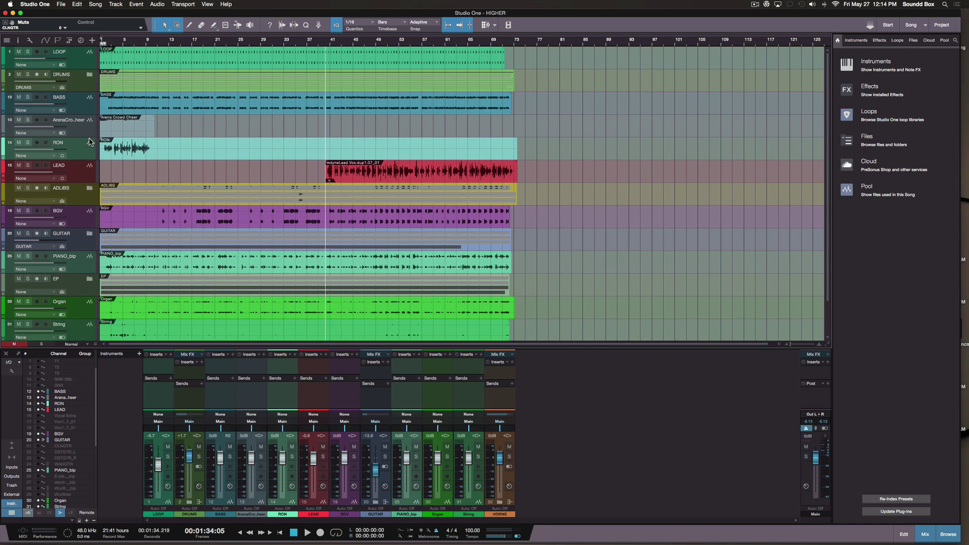